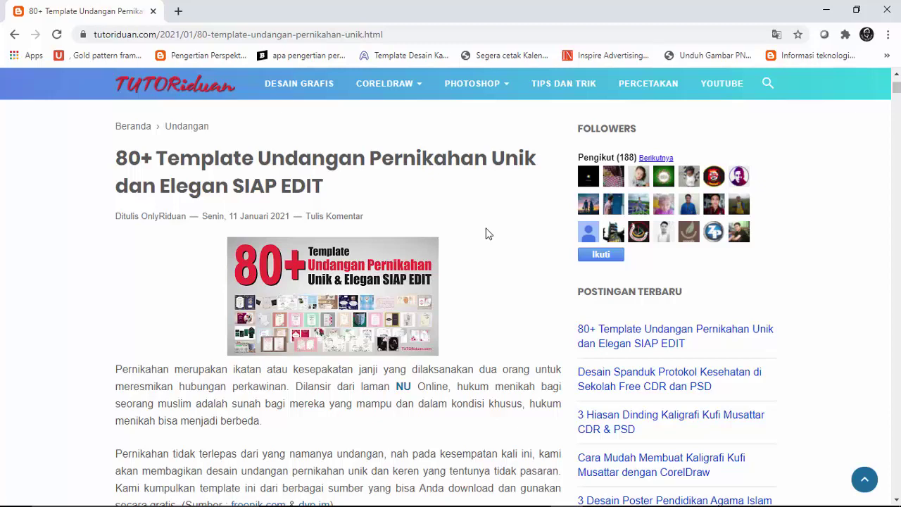
- Scroll the article to its 'Cara membuka file psd, eps & ai di CorelDraw' section and file icons
scroll(489, 234, down, 3)
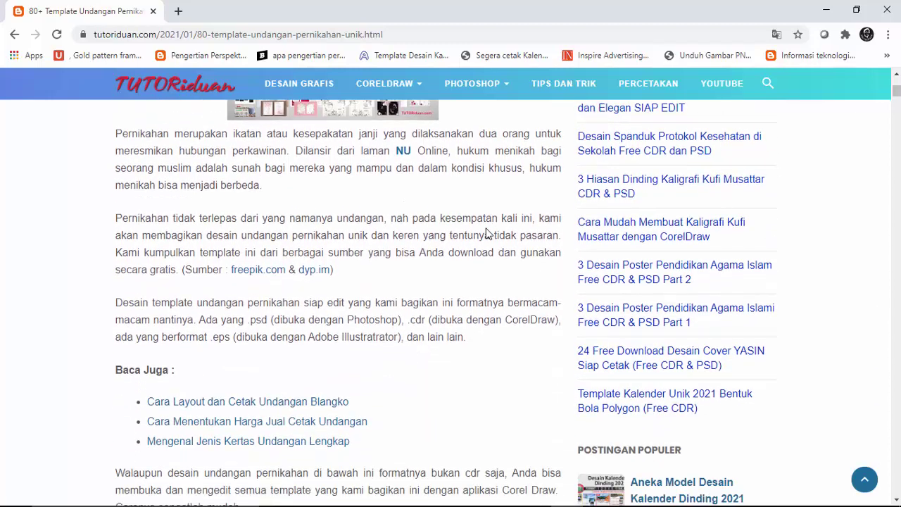
scroll(486, 234, down, 1)
scroll(486, 233, down, 1)
scroll(486, 231, down, 1)
scroll(486, 228, down, 1)
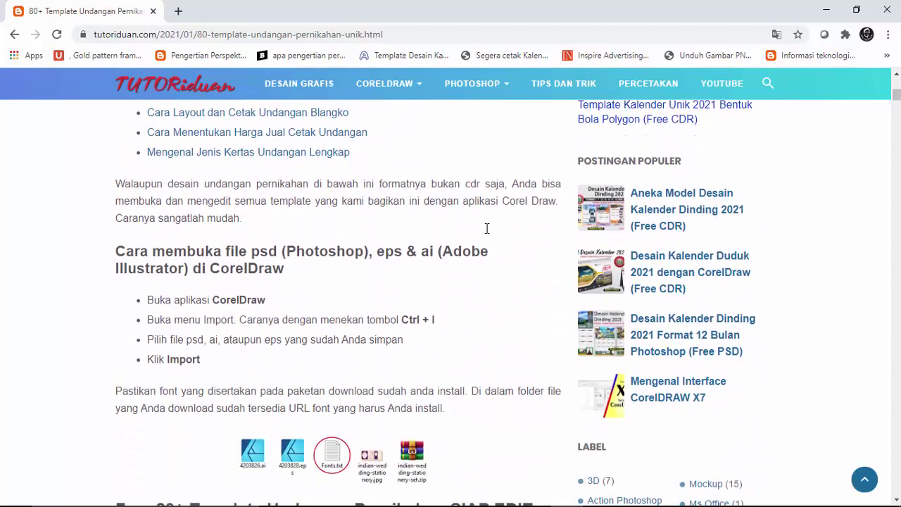
scroll(487, 228, down, 1)
scroll(486, 227, down, 1)
scroll(485, 233, down, 2)
scroll(477, 234, down, 1)
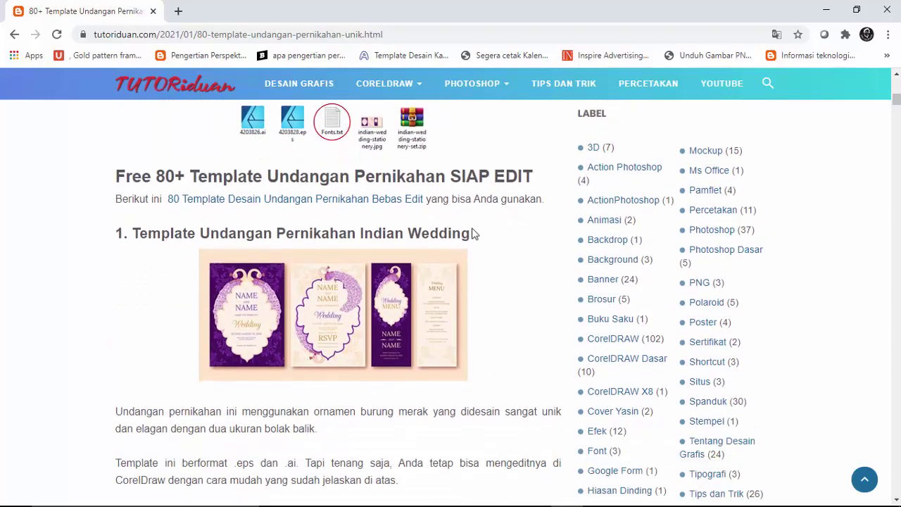
scroll(473, 234, up, 2)
scroll(472, 234, up, 1)
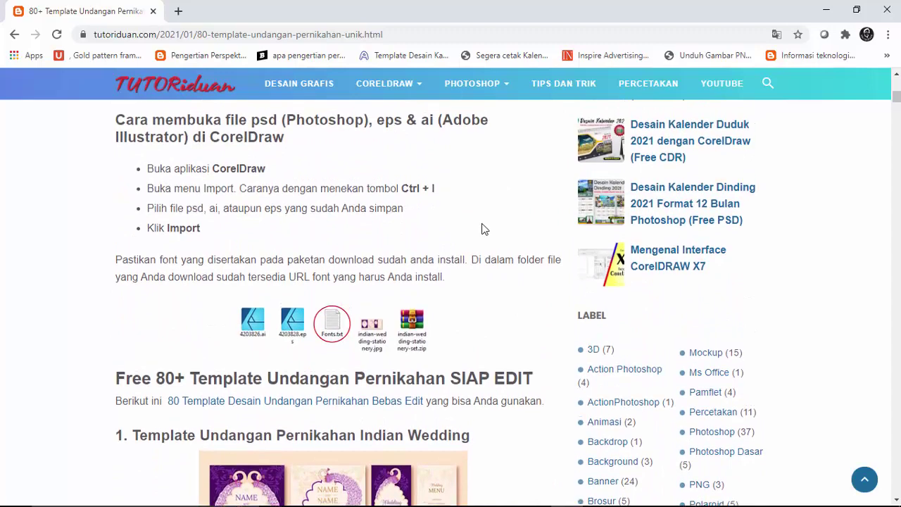
scroll(483, 228, up, 1)
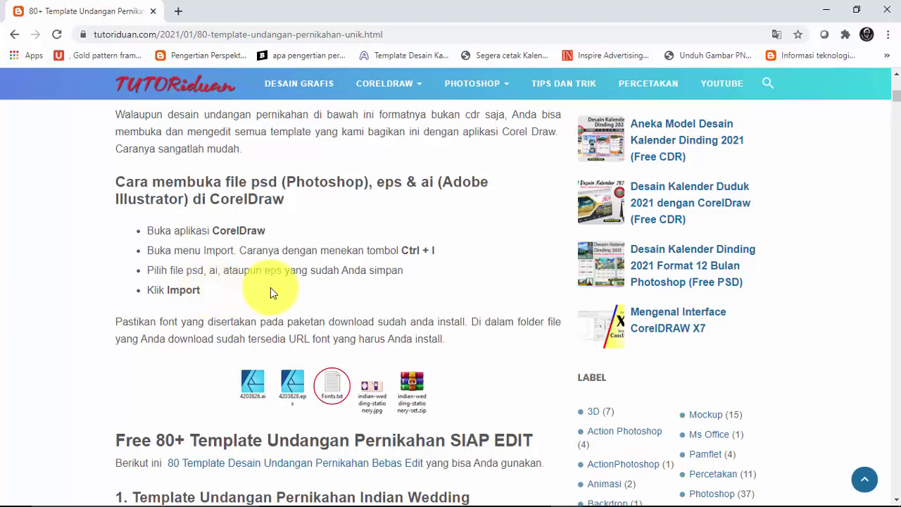
scroll(270, 286, down, 1)
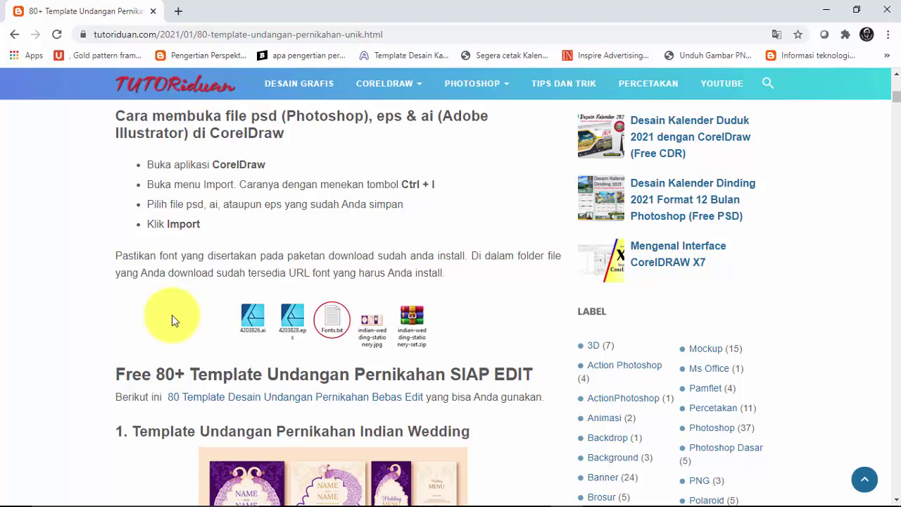
- Scroll through the template galleries to item 32's Format PSD and 583 MB download link
scroll(172, 314, down, 2)
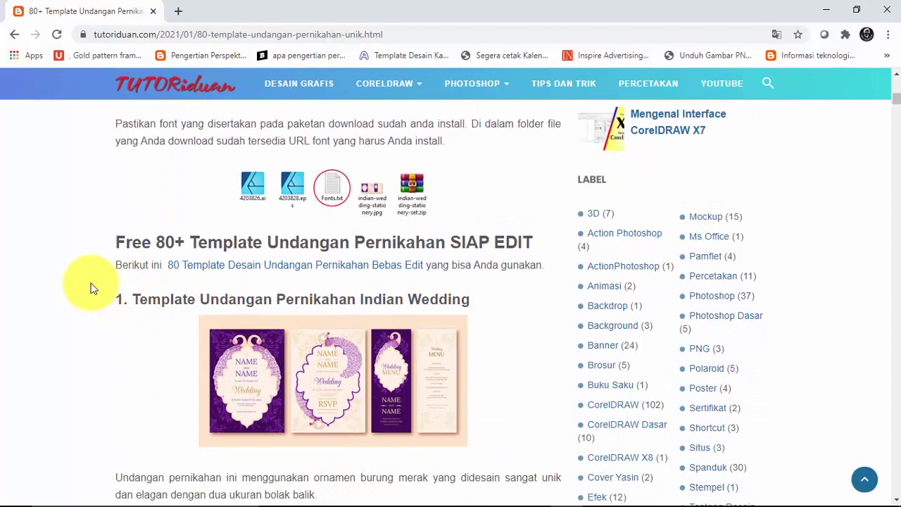
scroll(222, 240, down, 2)
scroll(222, 239, down, 3)
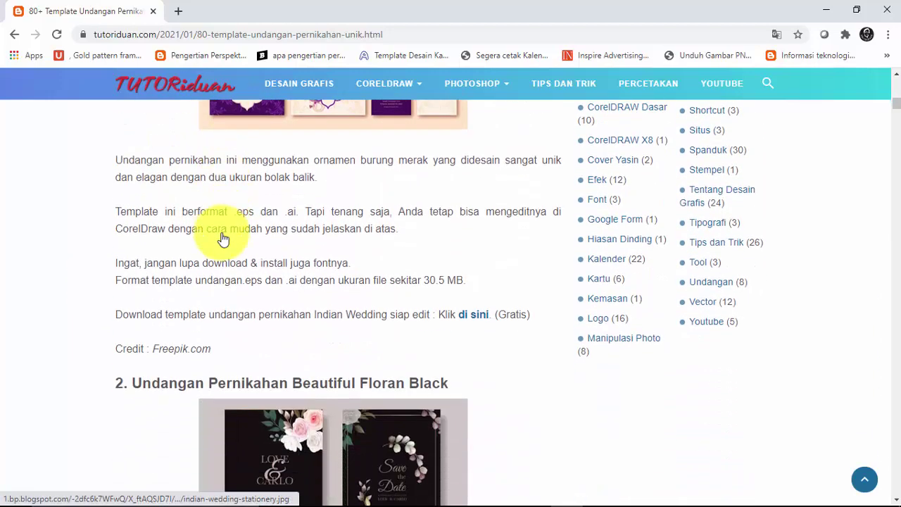
scroll(221, 237, down, 2)
scroll(187, 239, down, 3)
scroll(195, 235, down, 3)
scroll(227, 234, down, 3)
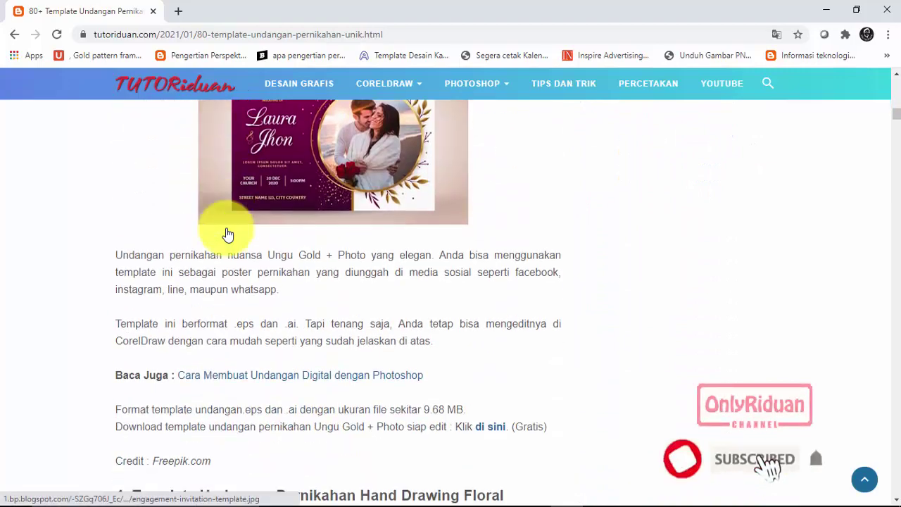
scroll(227, 234, down, 4)
scroll(227, 234, down, 4)
scroll(227, 233, down, 4)
scroll(190, 233, down, 2)
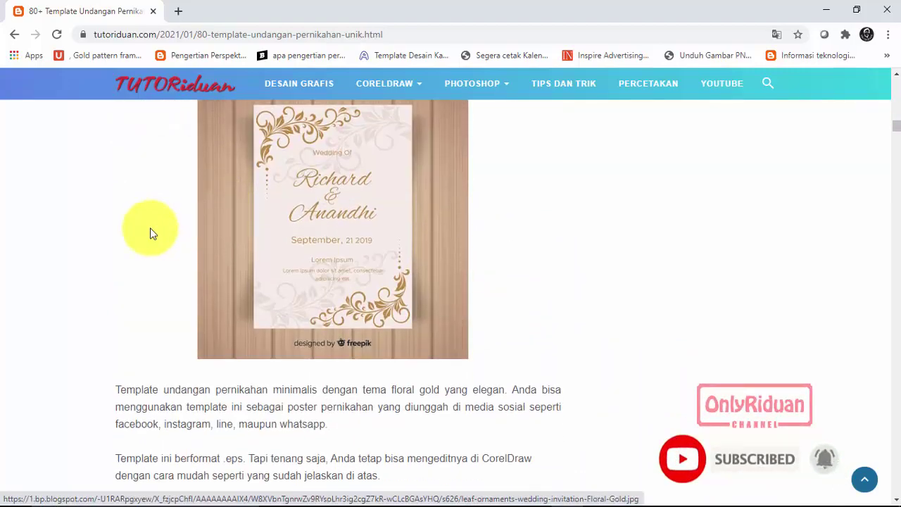
scroll(148, 231, down, 1)
scroll(145, 233, down, 3)
scroll(149, 232, down, 2)
scroll(155, 227, up, 2)
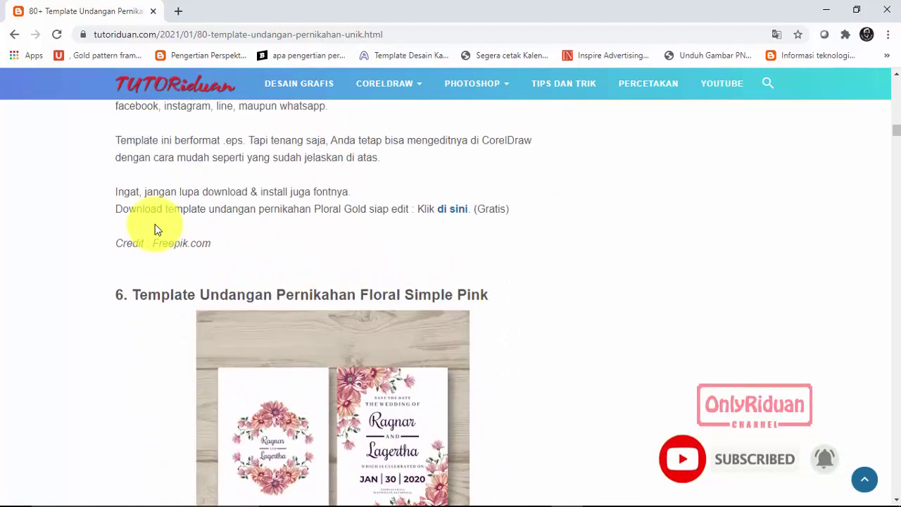
scroll(159, 226, up, 1)
scroll(159, 255, down, 3)
scroll(155, 253, down, 2)
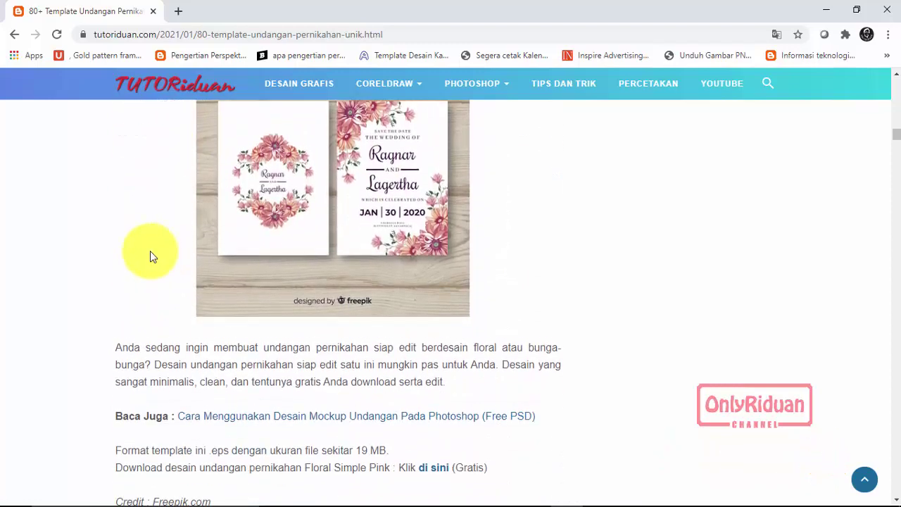
scroll(150, 250, down, 1)
scroll(150, 251, down, 3)
scroll(150, 251, down, 1)
scroll(150, 251, down, 2)
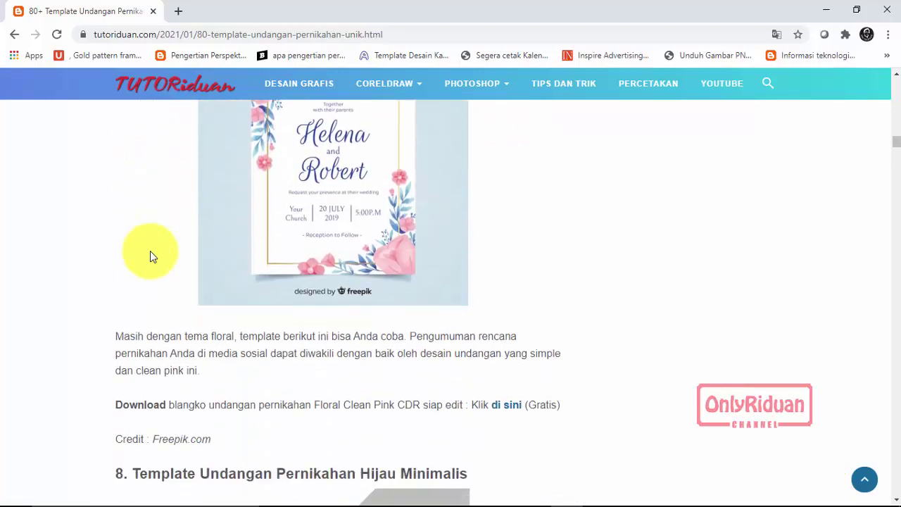
scroll(150, 251, down, 5)
scroll(150, 250, down, 4)
scroll(150, 251, down, 5)
scroll(150, 251, down, 6)
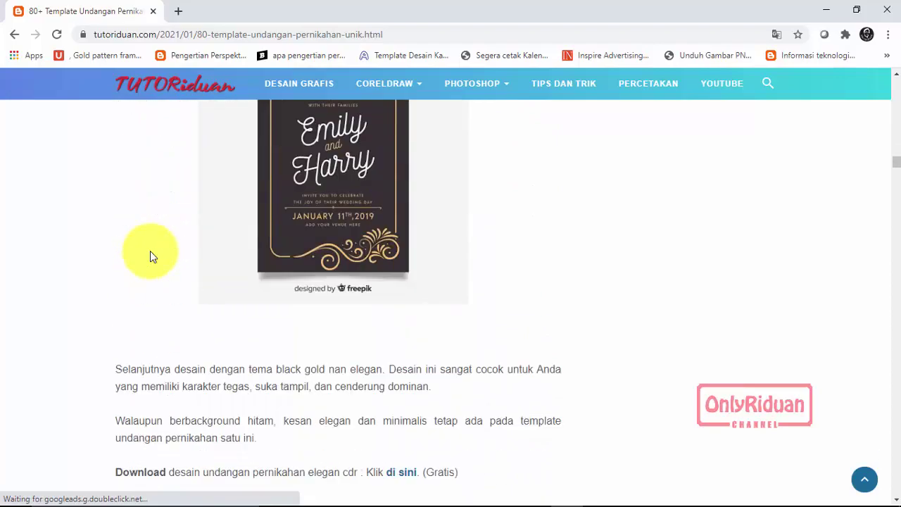
scroll(150, 250, down, 4)
scroll(150, 251, down, 1)
scroll(150, 251, down, 3)
scroll(150, 250, down, 2)
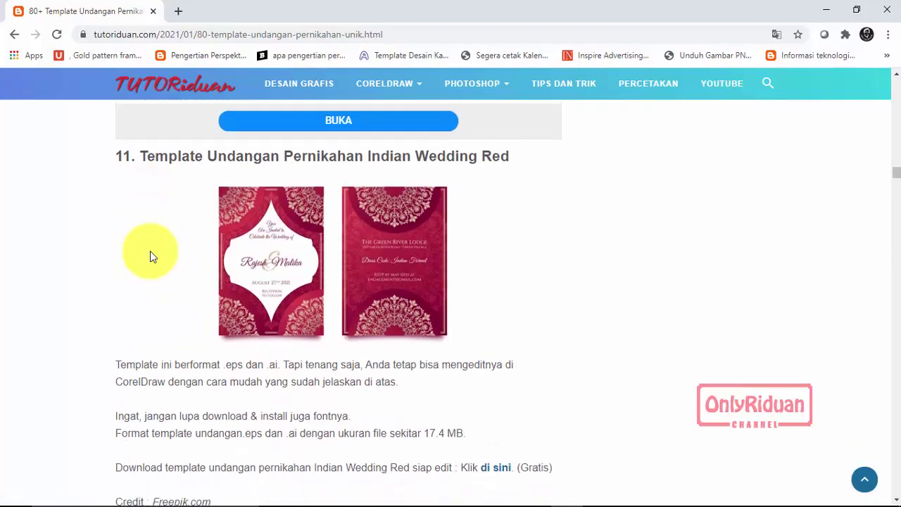
scroll(150, 251, down, 4)
scroll(150, 251, down, 1)
scroll(150, 251, down, 3)
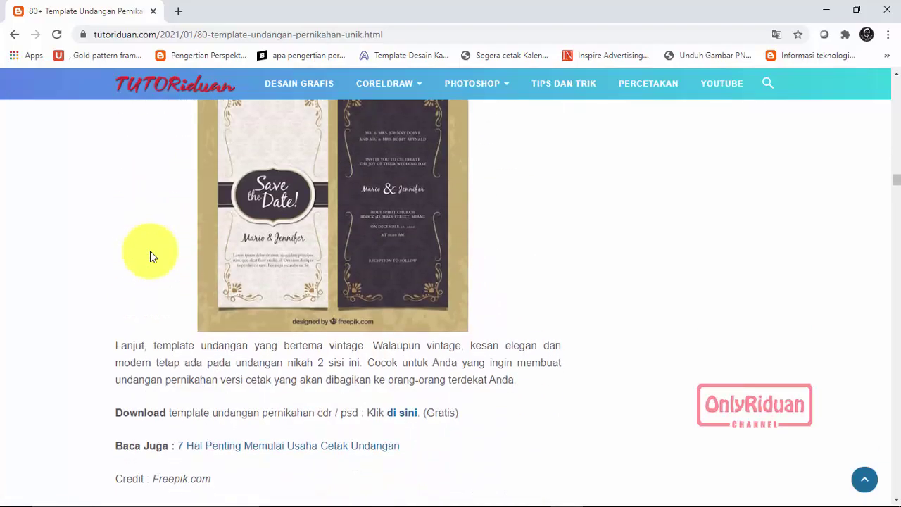
scroll(150, 251, down, 4)
scroll(150, 251, down, 5)
scroll(150, 251, down, 4)
scroll(150, 250, down, 3)
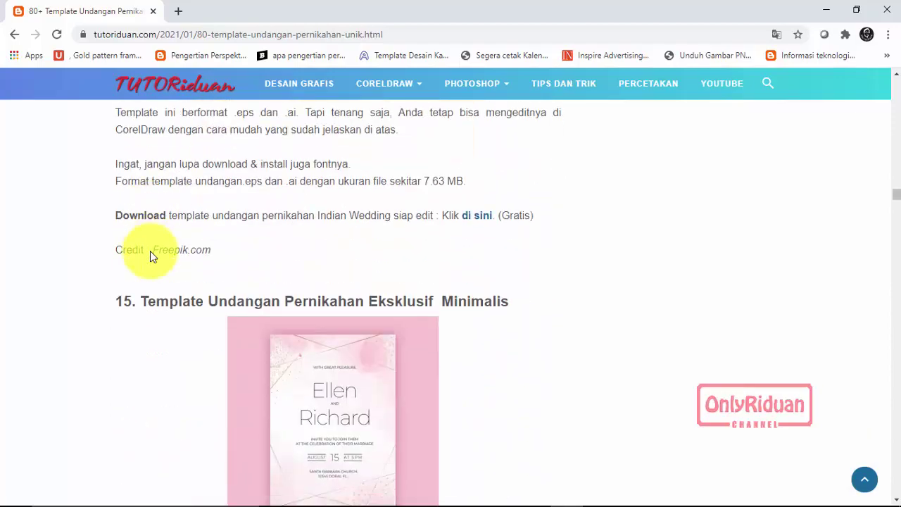
scroll(150, 250, down, 6)
scroll(150, 251, down, 5)
scroll(150, 250, down, 5)
scroll(150, 251, down, 5)
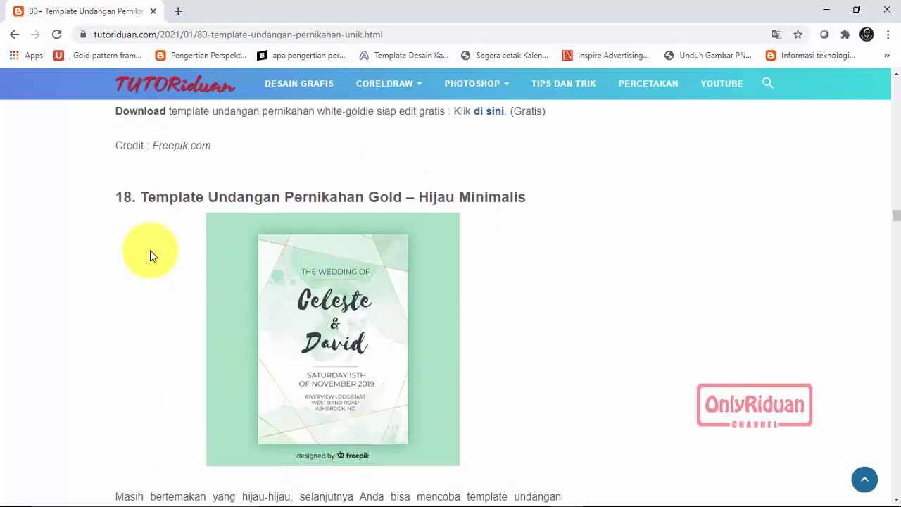
scroll(150, 251, down, 5)
scroll(150, 251, down, 6)
scroll(150, 251, down, 5)
scroll(150, 251, down, 5)
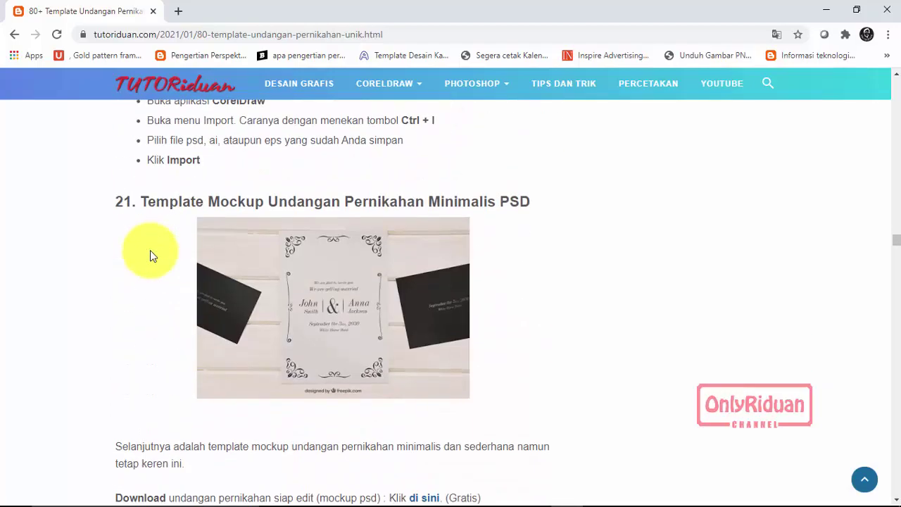
scroll(150, 251, down, 5)
scroll(150, 251, down, 5)
scroll(150, 251, down, 5)
scroll(150, 251, down, 5)
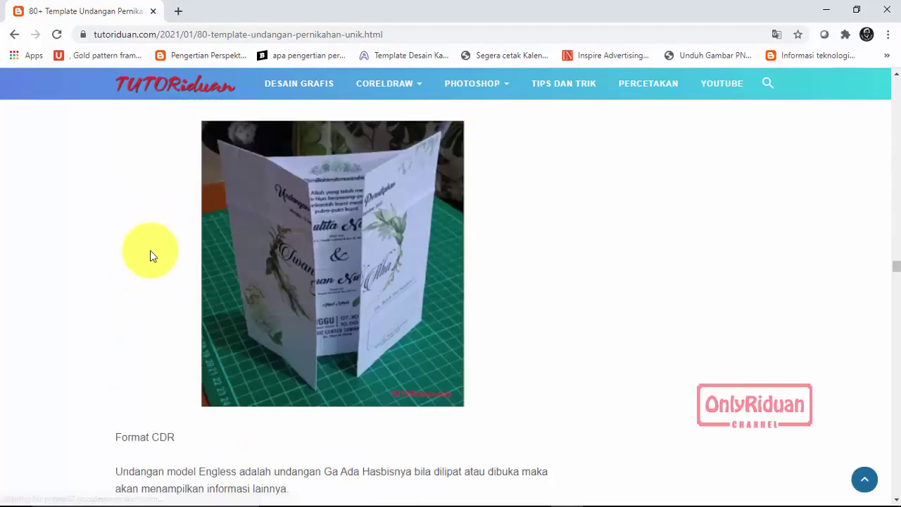
scroll(150, 250, down, 5)
scroll(150, 251, down, 4)
scroll(150, 250, down, 5)
scroll(150, 250, down, 5)
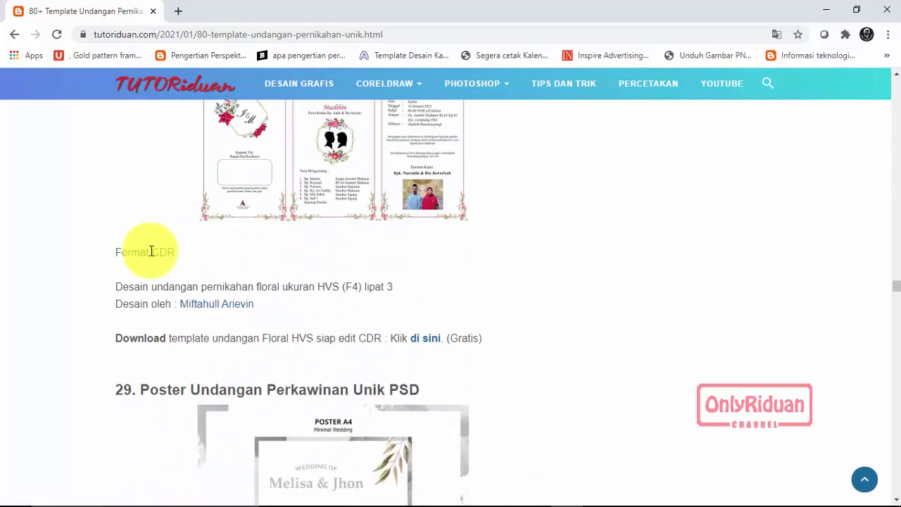
scroll(150, 250, down, 5)
scroll(150, 250, down, 2)
scroll(152, 251, down, 5)
scroll(150, 250, down, 5)
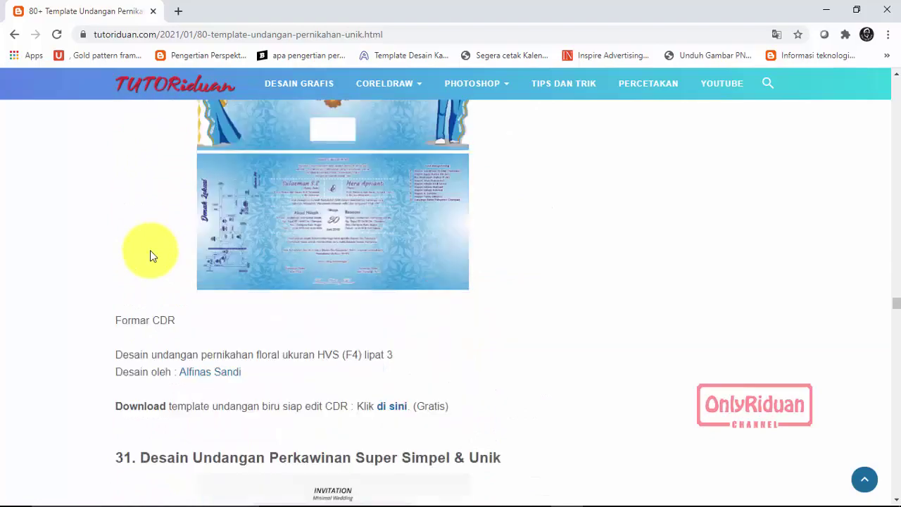
scroll(150, 250, down, 1)
scroll(150, 250, up, 5)
scroll(150, 250, down, 5)
scroll(209, 240, up, 4)
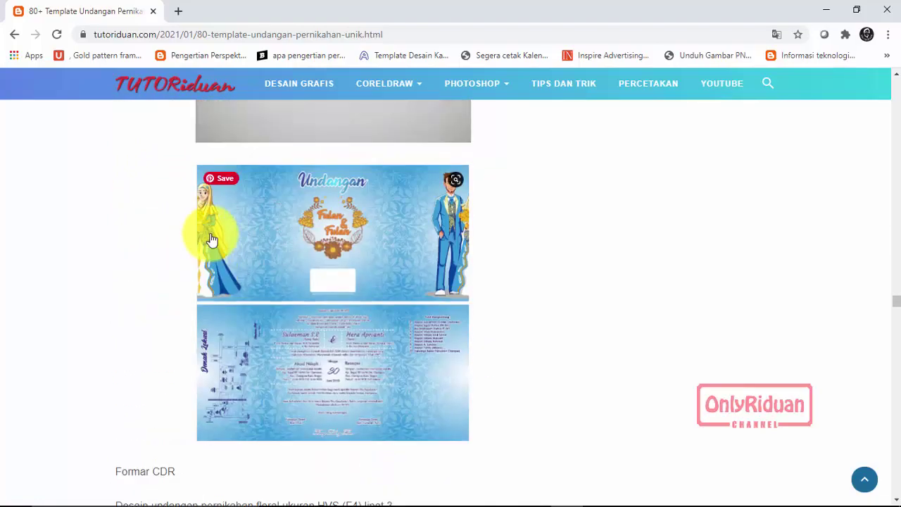
scroll(296, 254, up, 3)
scroll(299, 253, down, 6)
scroll(299, 253, down, 4)
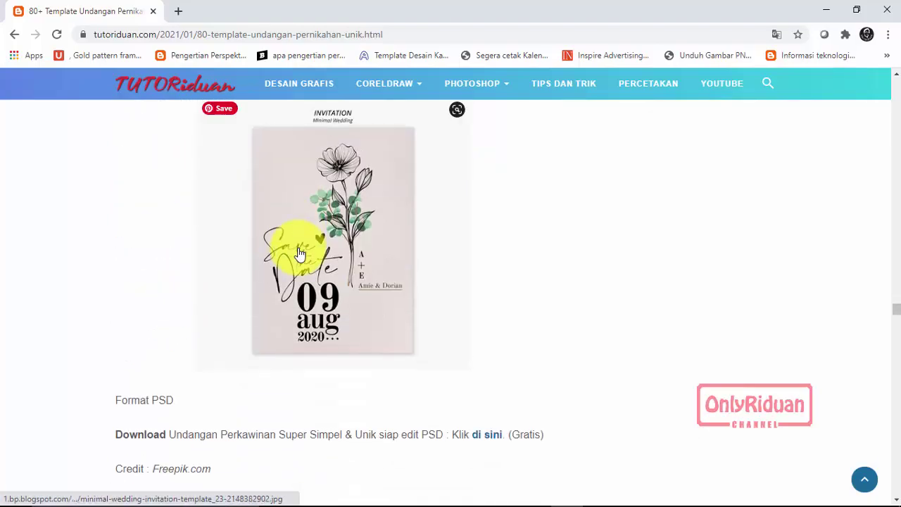
scroll(299, 254, down, 2)
scroll(299, 251, up, 1)
scroll(268, 243, down, 1)
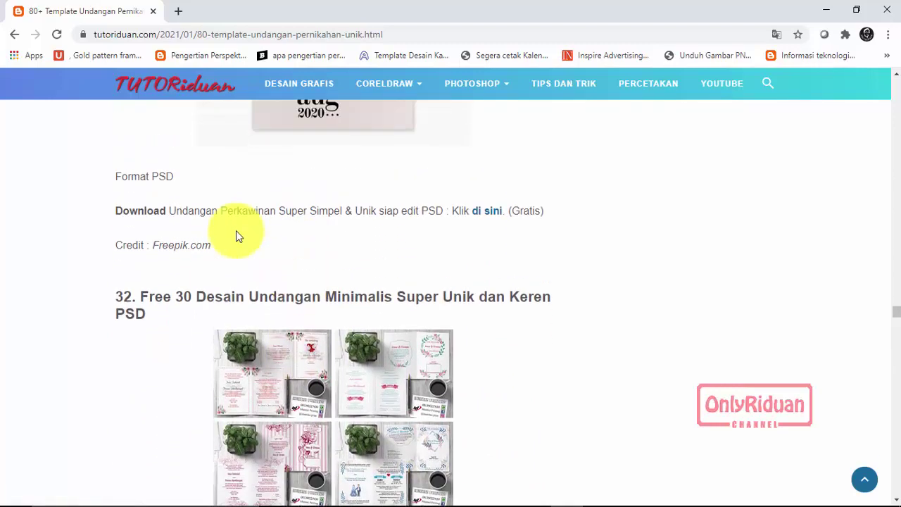
scroll(282, 236, up, 1)
scroll(317, 234, down, 3)
scroll(310, 232, down, 3)
scroll(282, 238, up, 5)
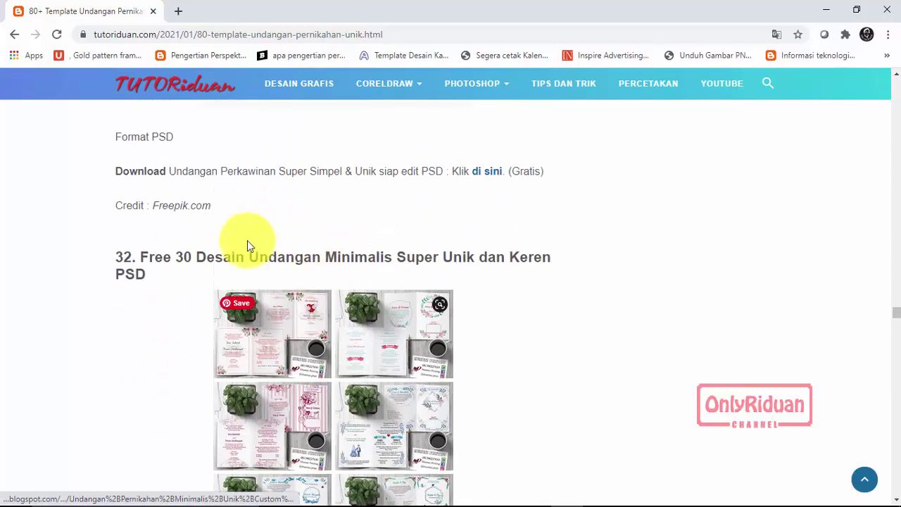
scroll(418, 290, down, 2)
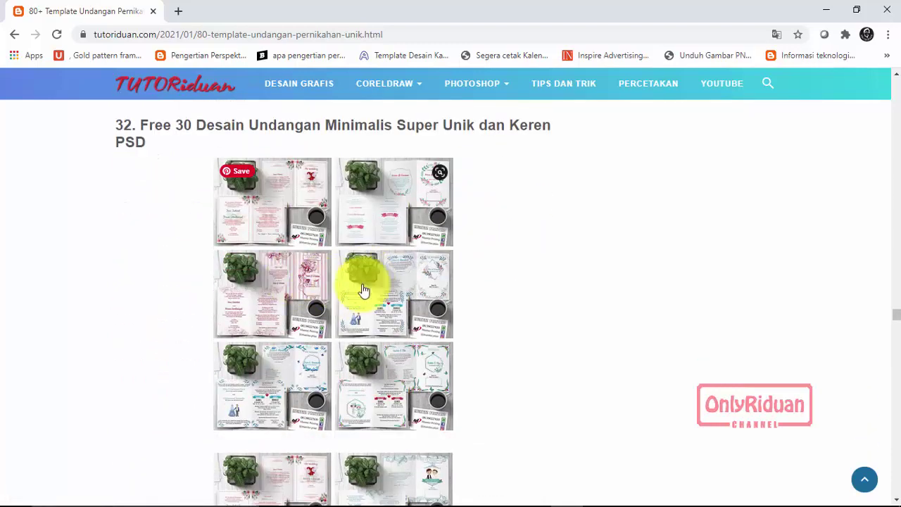
scroll(412, 276, down, 4)
scroll(366, 264, up, 4)
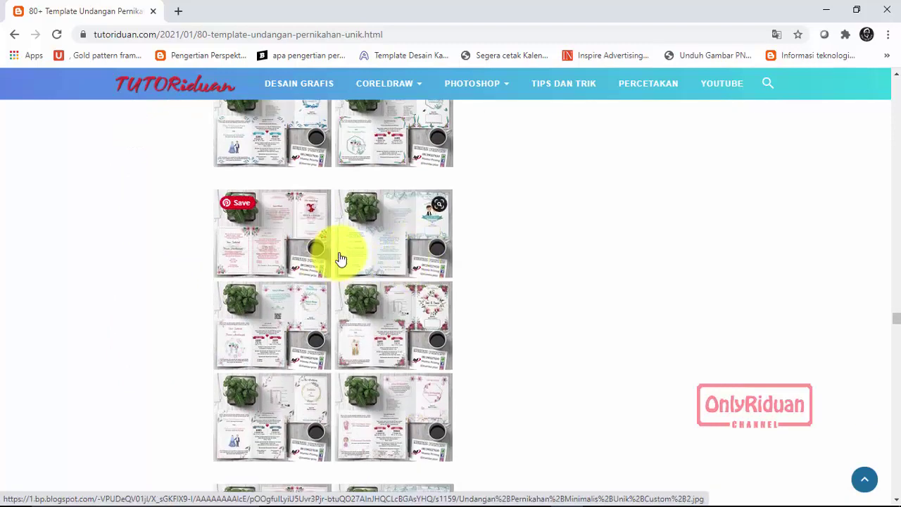
scroll(380, 268, down, 1)
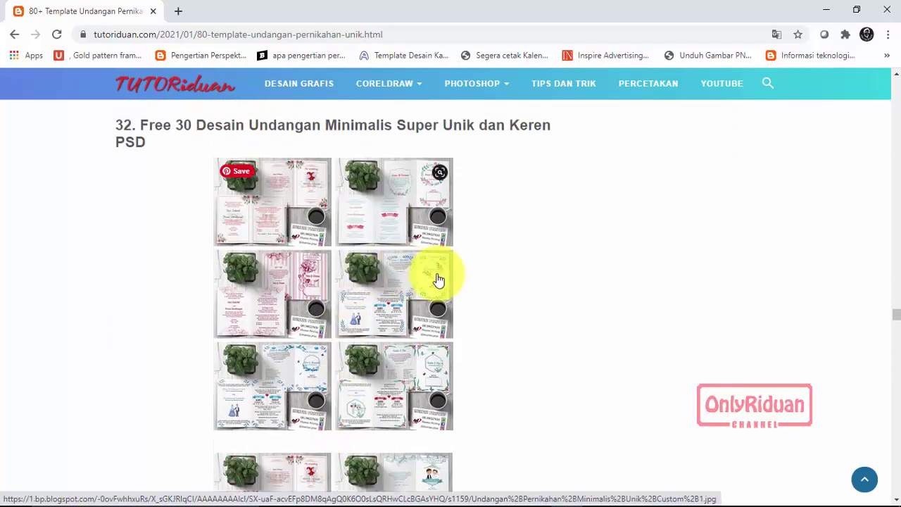
scroll(404, 281, down, 2)
scroll(403, 282, down, 2)
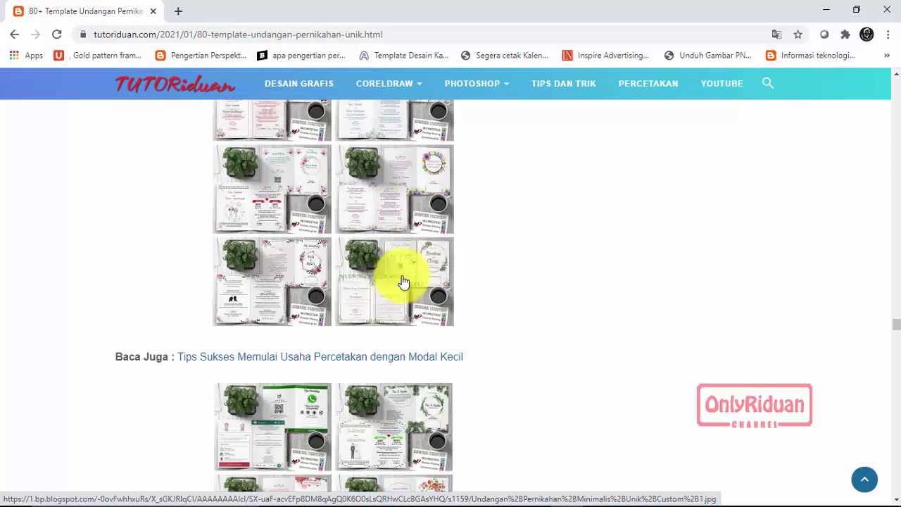
scroll(404, 281, down, 2)
scroll(403, 282, down, 2)
scroll(404, 282, down, 2)
scroll(403, 281, down, 2)
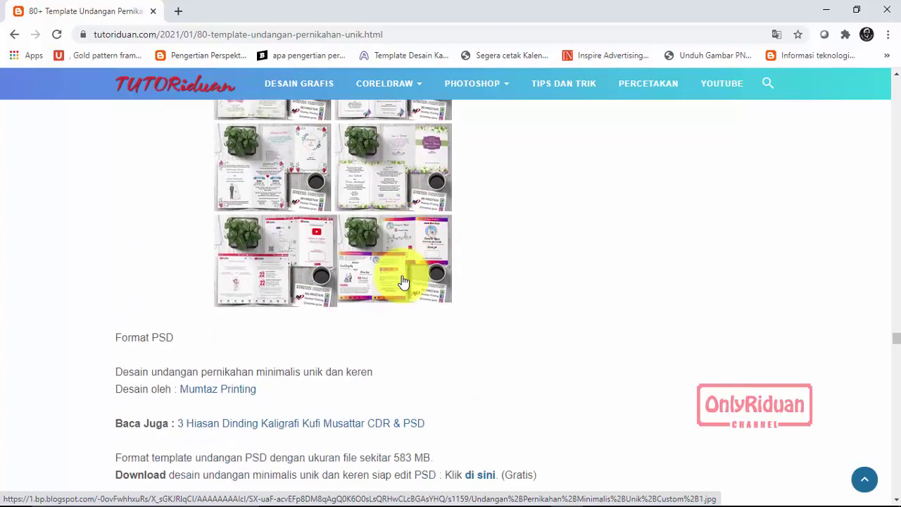
scroll(403, 282, down, 2)
scroll(404, 281, down, 1)
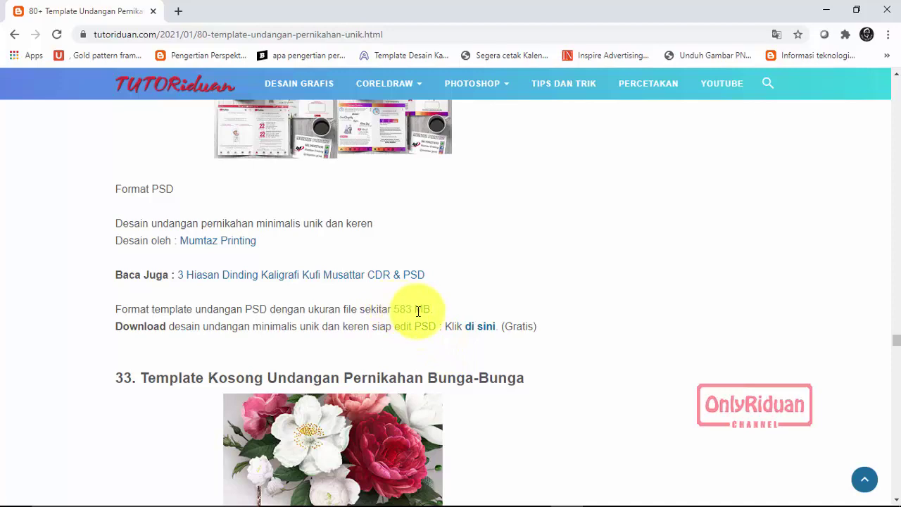
- Browse down through the article's template entries 34 to 40
scroll(394, 312, down, 4)
scroll(352, 312, down, 2)
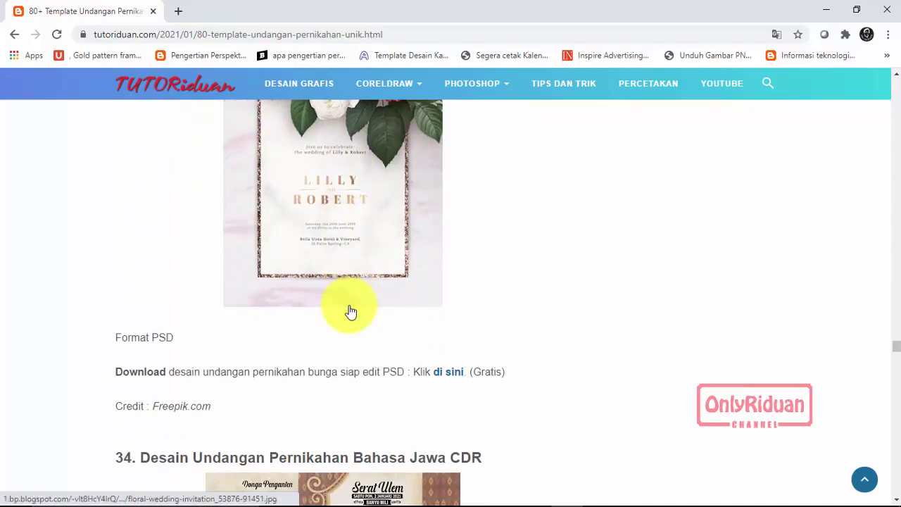
scroll(351, 309, down, 4)
scroll(350, 310, down, 4)
scroll(296, 289, up, 2)
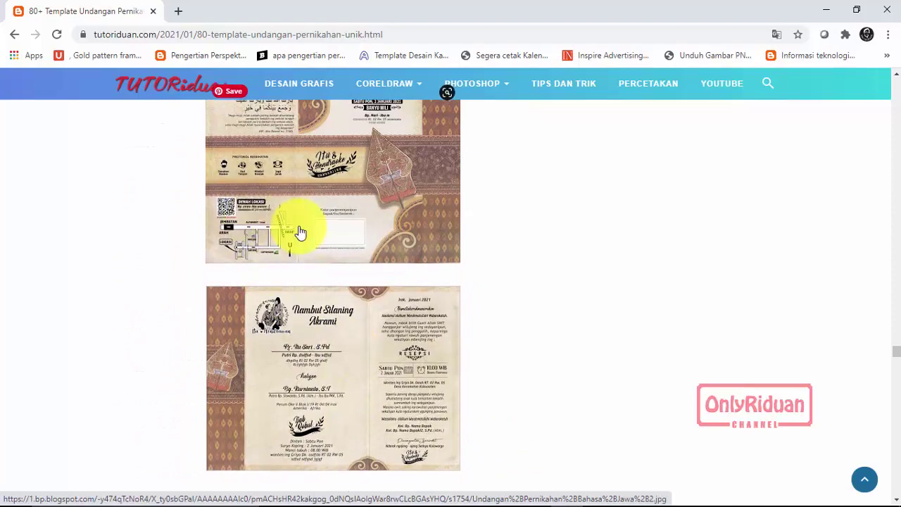
scroll(334, 298, up, 3)
scroll(416, 282, down, 5)
scroll(419, 286, up, 9)
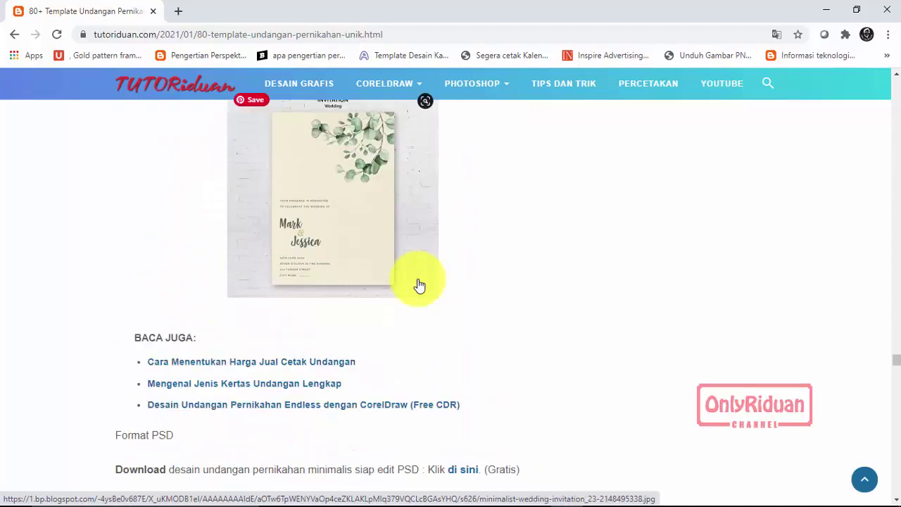
scroll(419, 284, down, 8)
scroll(419, 282, up, 4)
scroll(399, 308, down, 4)
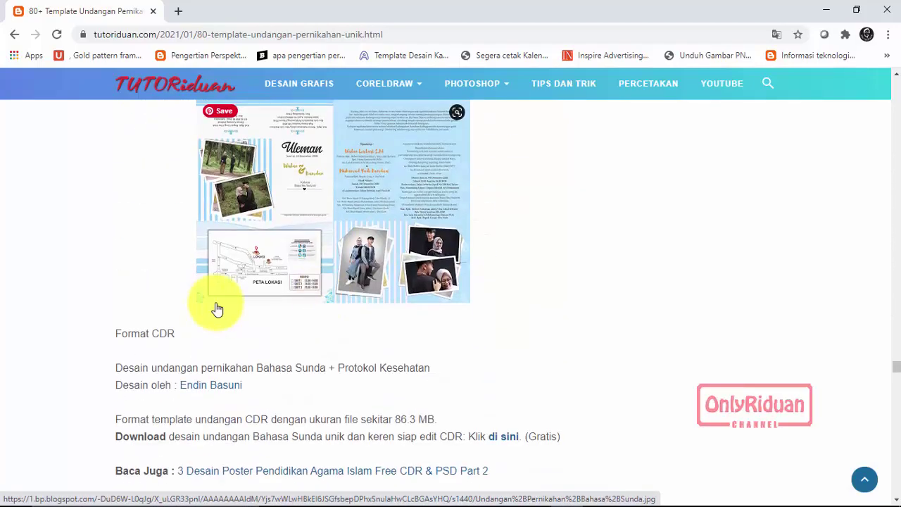
scroll(237, 295, down, 3)
scroll(242, 302, down, 2)
scroll(366, 299, up, 3)
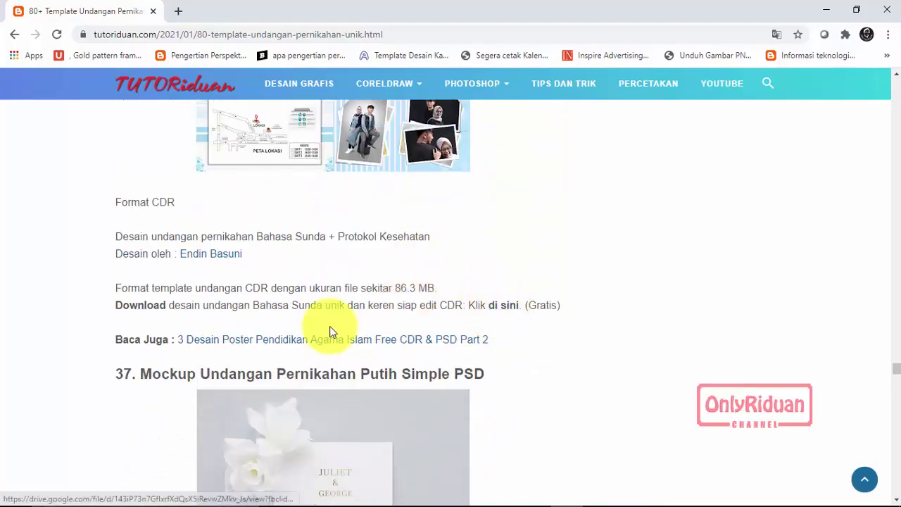
scroll(329, 330, down, 3)
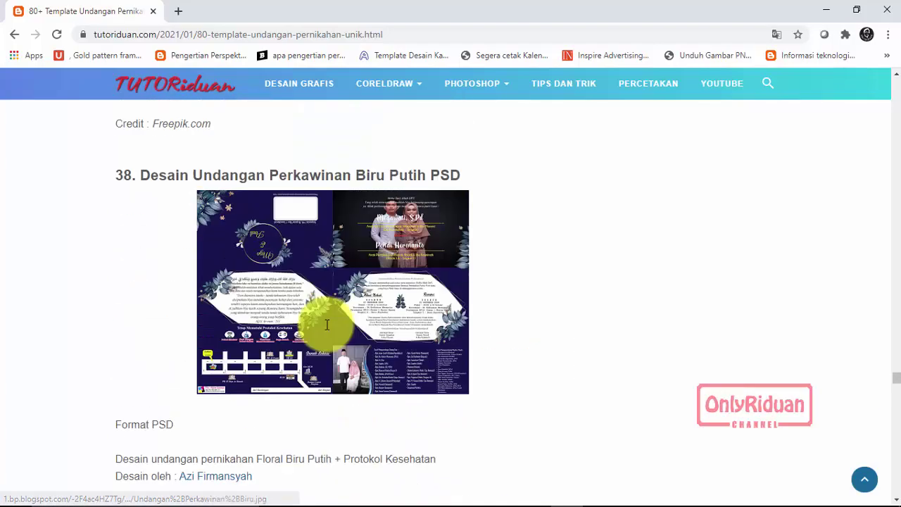
scroll(478, 317, up, 2)
scroll(409, 298, down, 2)
scroll(350, 256, down, 4)
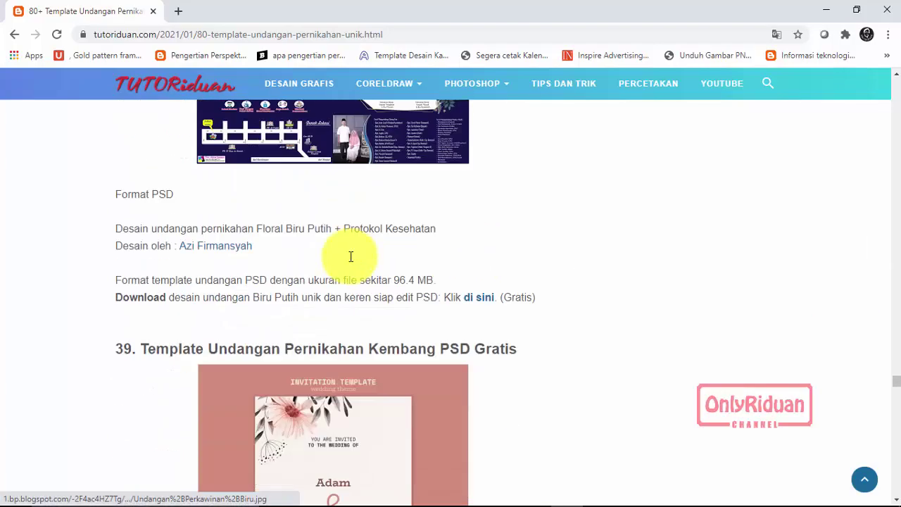
scroll(284, 263, down, 3)
scroll(284, 263, down, 3)
scroll(285, 264, down, 3)
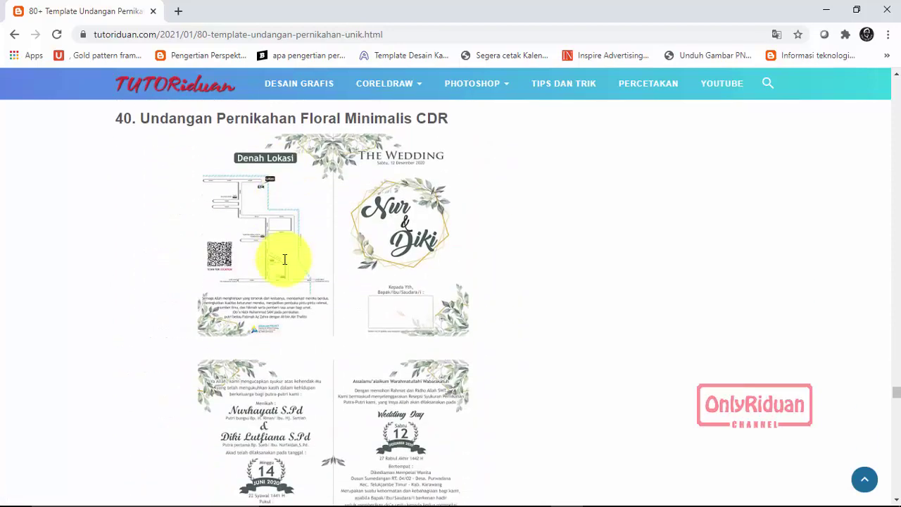
scroll(285, 265, down, 2)
scroll(285, 265, down, 2)
- Scroll back up to entry 39, the pink floral Adam & Emily invitation
scroll(285, 265, up, 3)
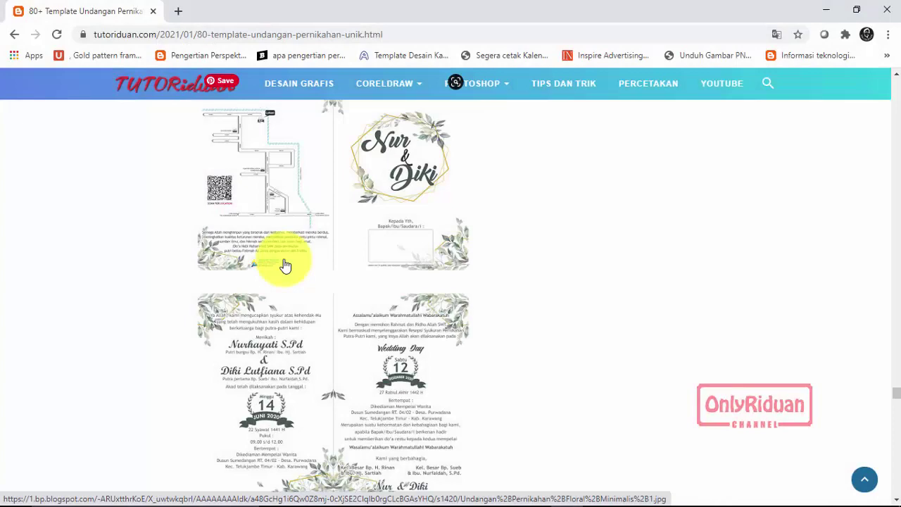
scroll(328, 275, up, 4)
scroll(394, 268, up, 5)
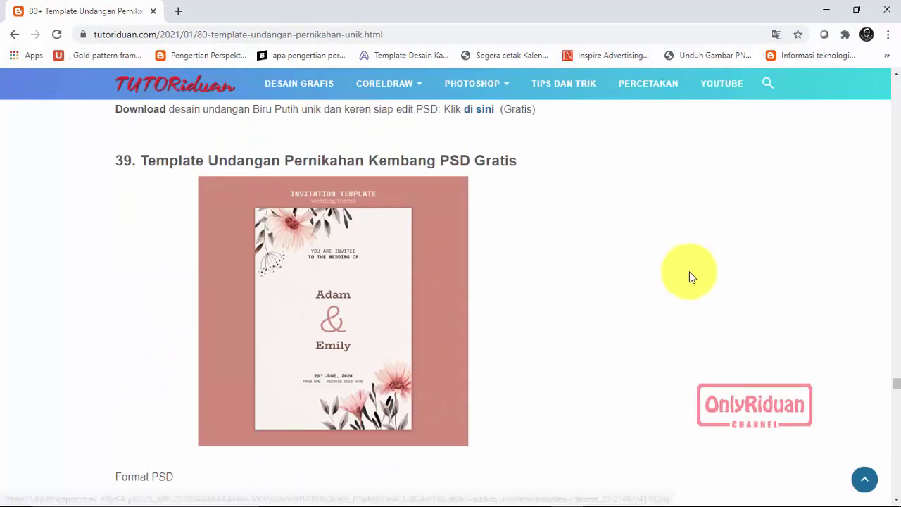
- Return to entry 1, Indian Wedding, and open its Freepik download page via 'di sini'
drag(896, 385, 890, 51)
scroll(493, 322, down, 1)
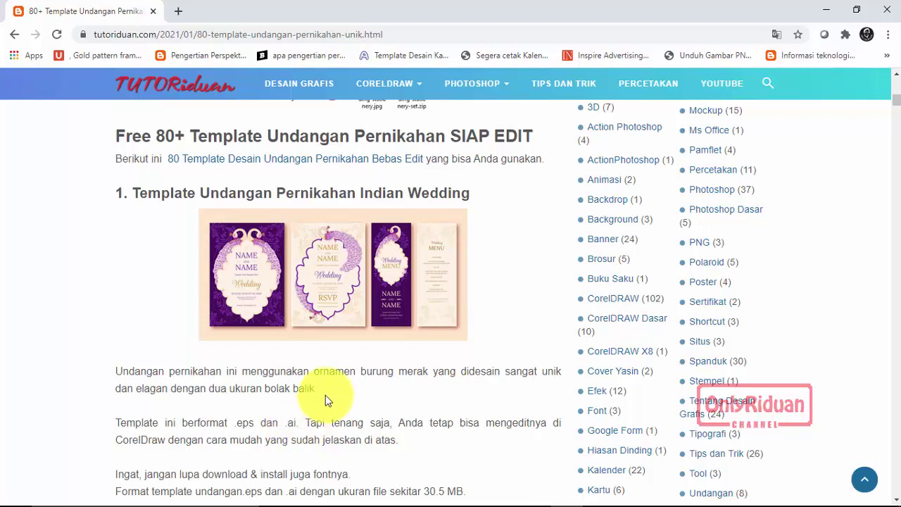
scroll(325, 395, down, 1)
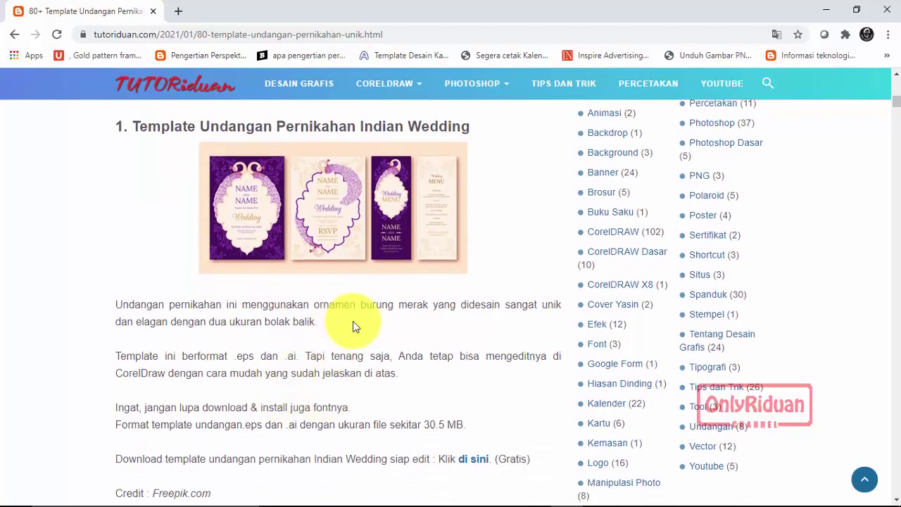
scroll(345, 324, down, 1)
scroll(178, 360, down, 1)
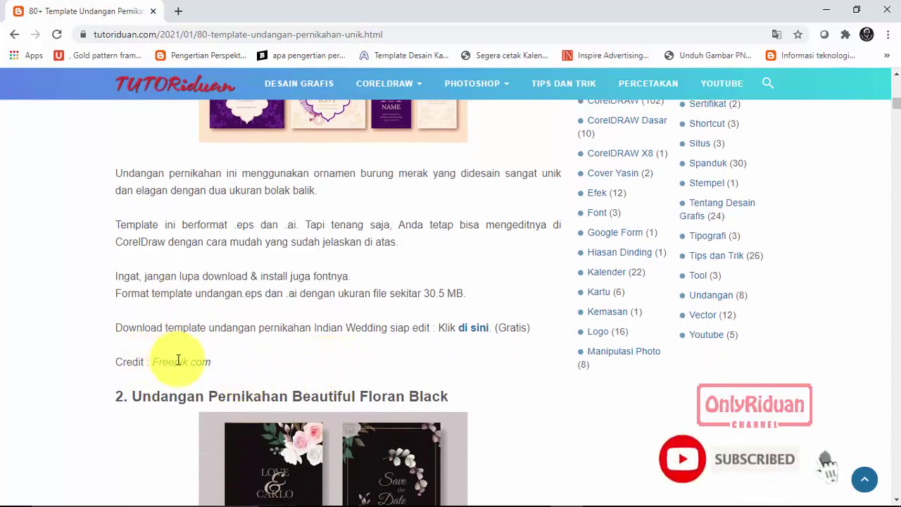
click(479, 336)
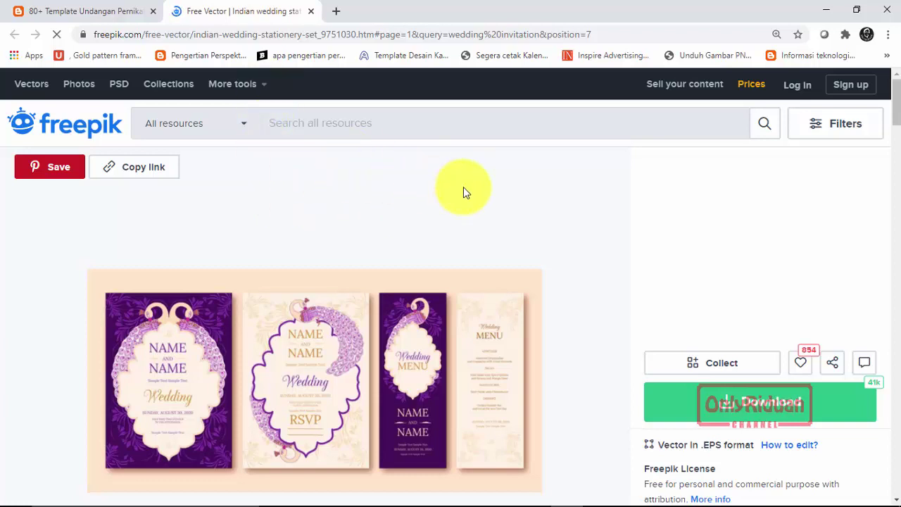
- Free-download indian-wedding-stationery-set.zip (30.5 MB) from Freepik and bring up its download options
scroll(412, 184, down, 1)
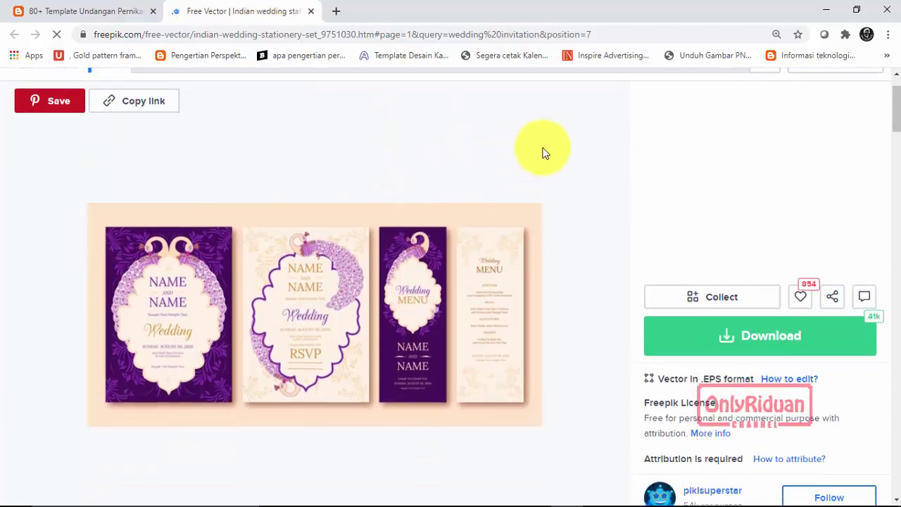
scroll(542, 146, down, 1)
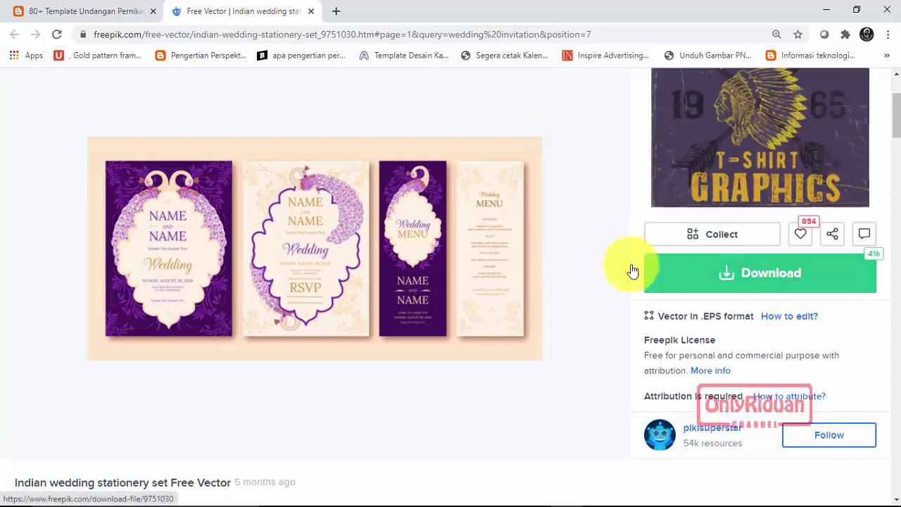
click(760, 282)
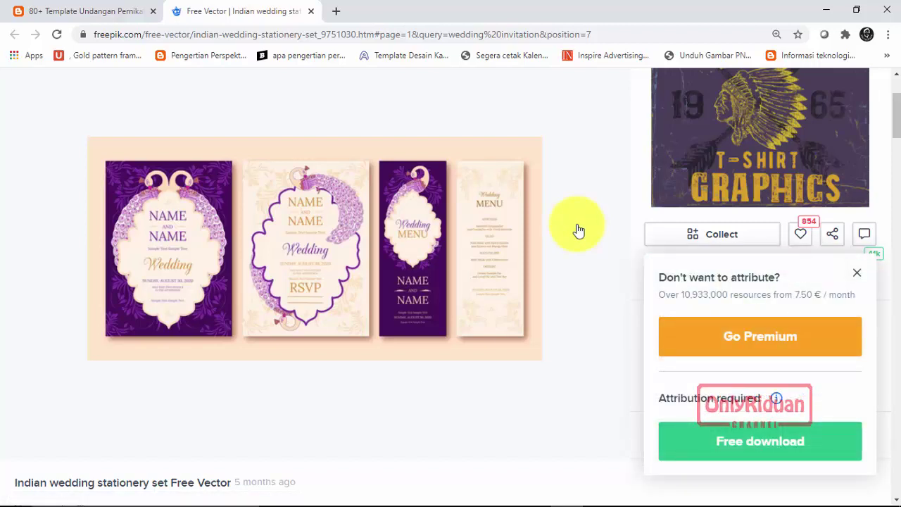
scroll(577, 230, down, 1)
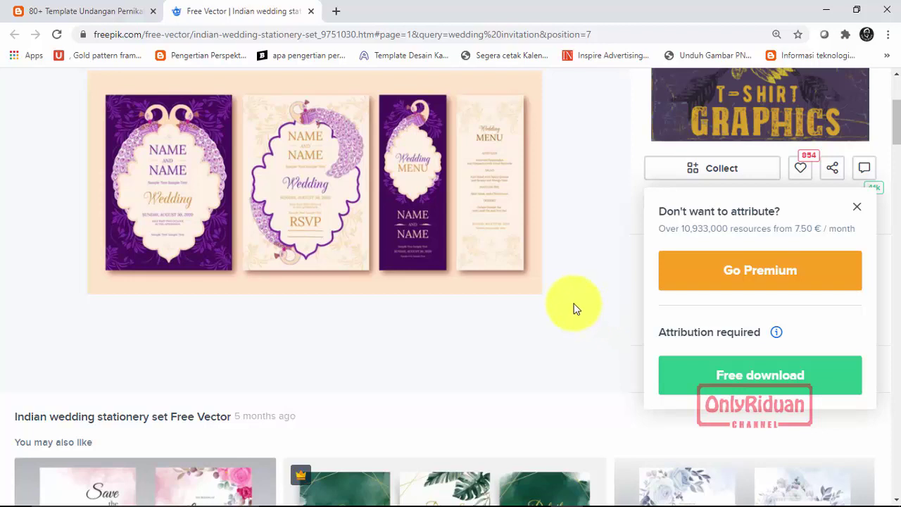
click(766, 384)
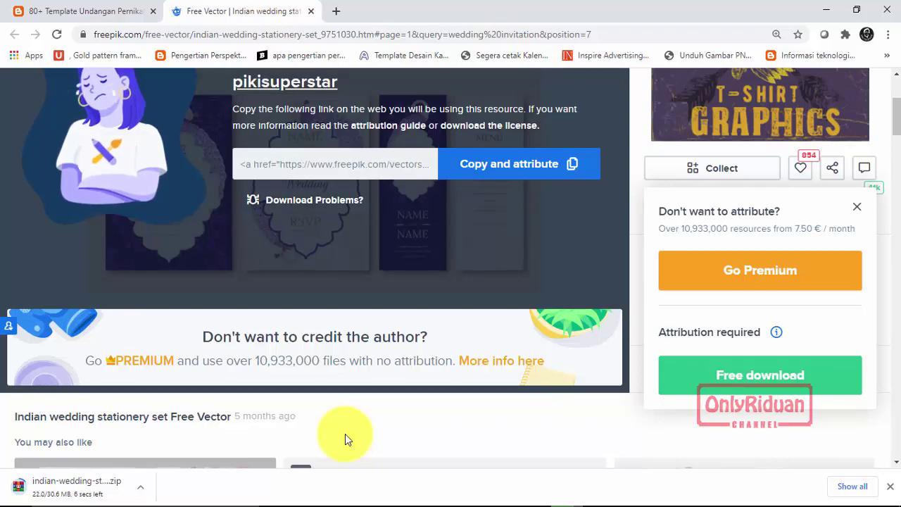
scroll(345, 433, down, 2)
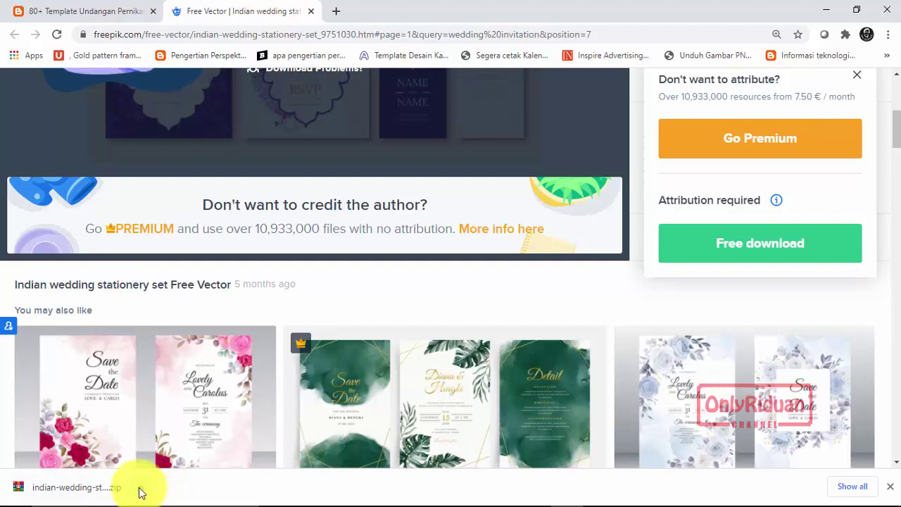
right_click(139, 493)
- Paste the downloaded template zip into the Undangan folder
click(167, 441)
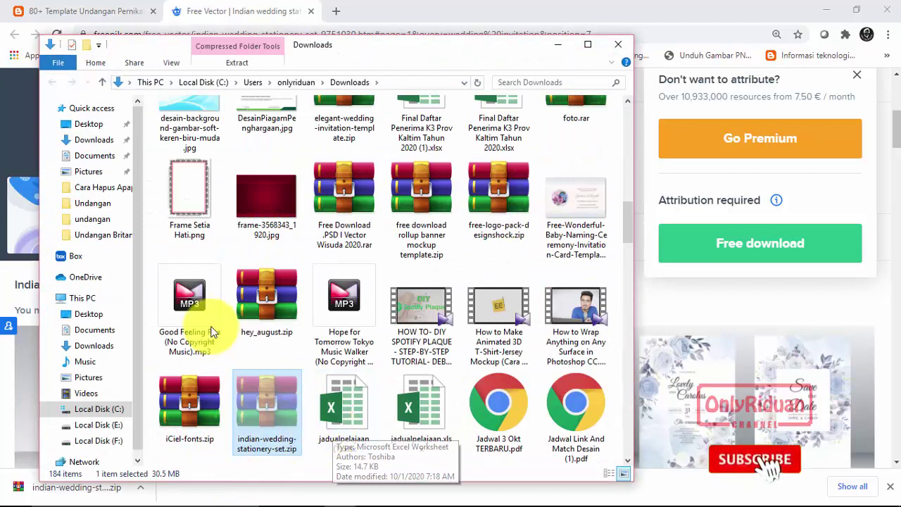
click(92, 203)
right_click(376, 199)
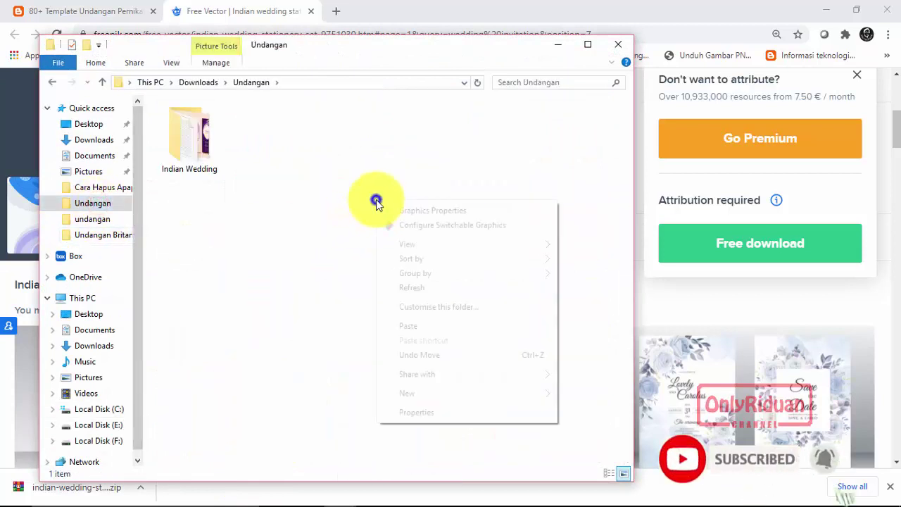
click(418, 326)
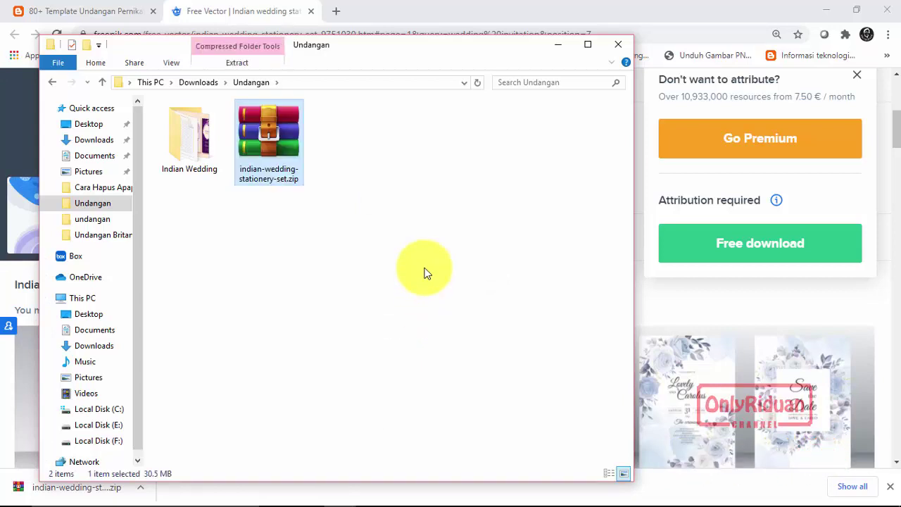
- Extract the zip there to get 4203826.ai, 4203828.eps, 4256697.jpg and Fonts.txt
right_click(282, 129)
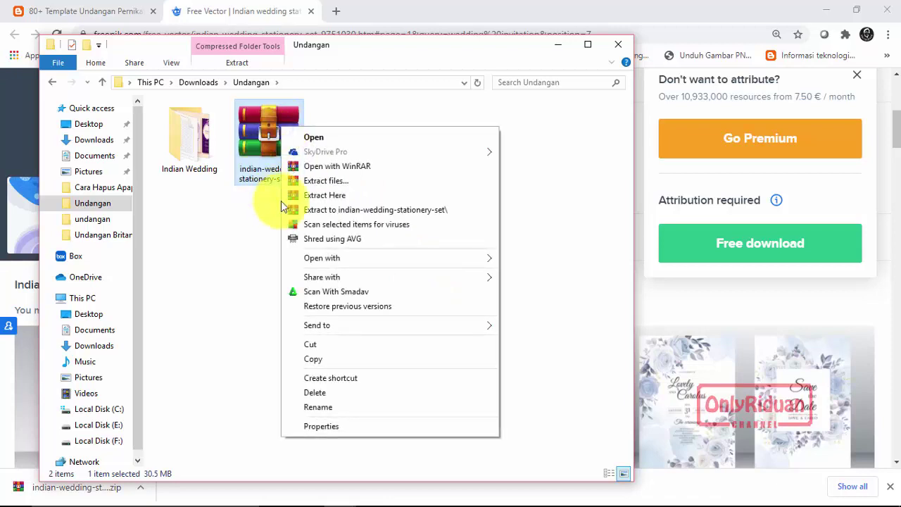
click(328, 195)
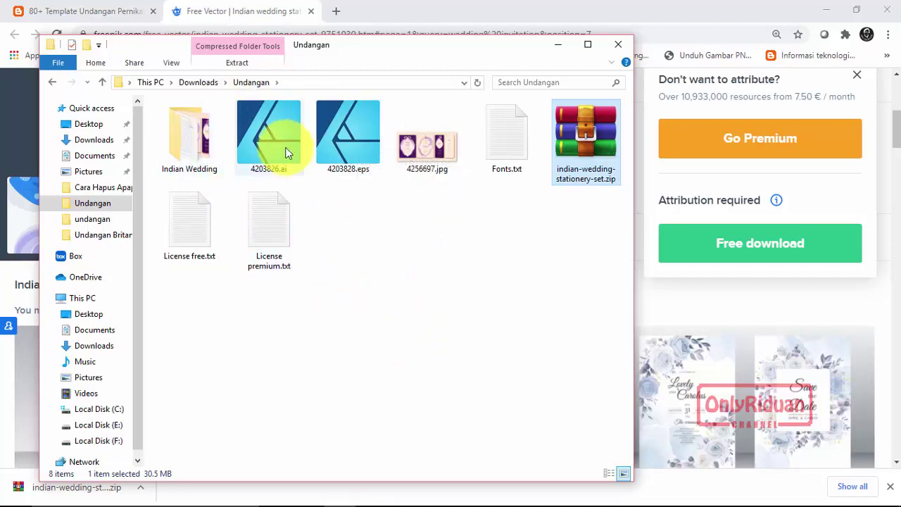
click(351, 155)
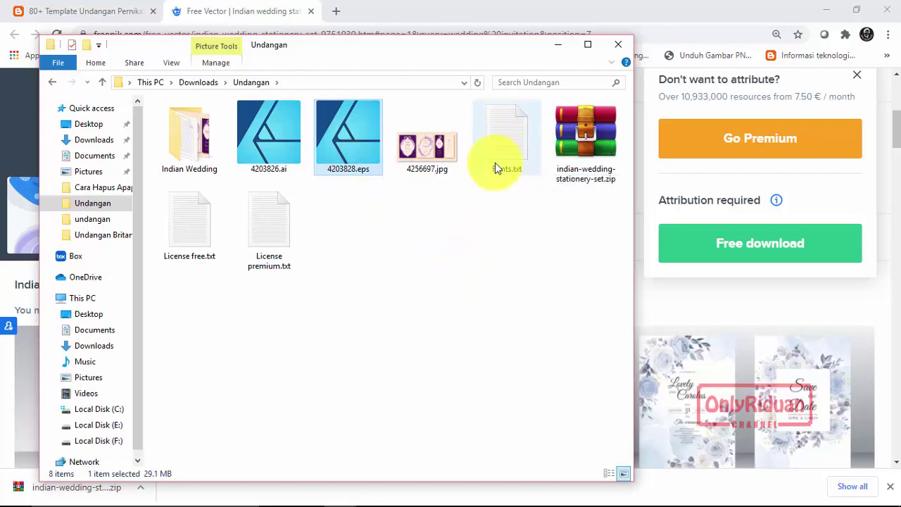
- Copy the Lora font's Font Squirrel address from Fonts.txt in Notepad
double_click(512, 149)
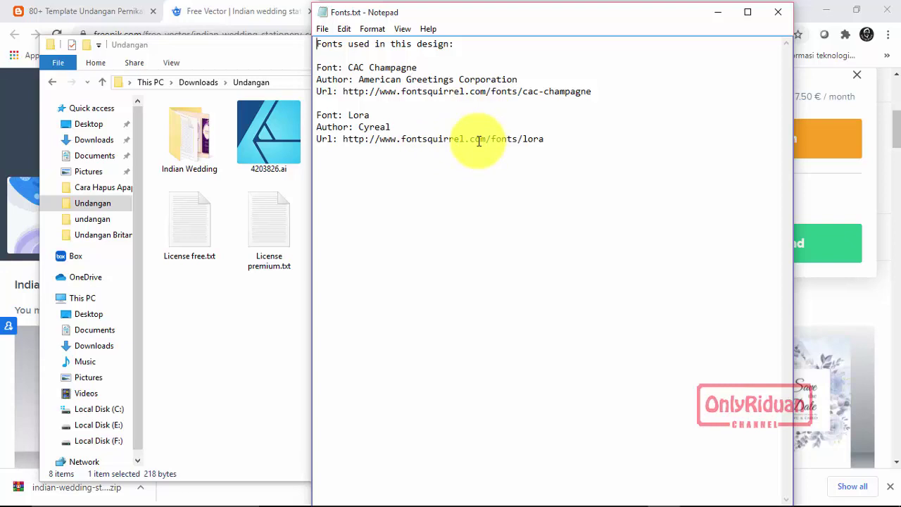
drag(545, 140, 342, 140)
key(ctrl+c)
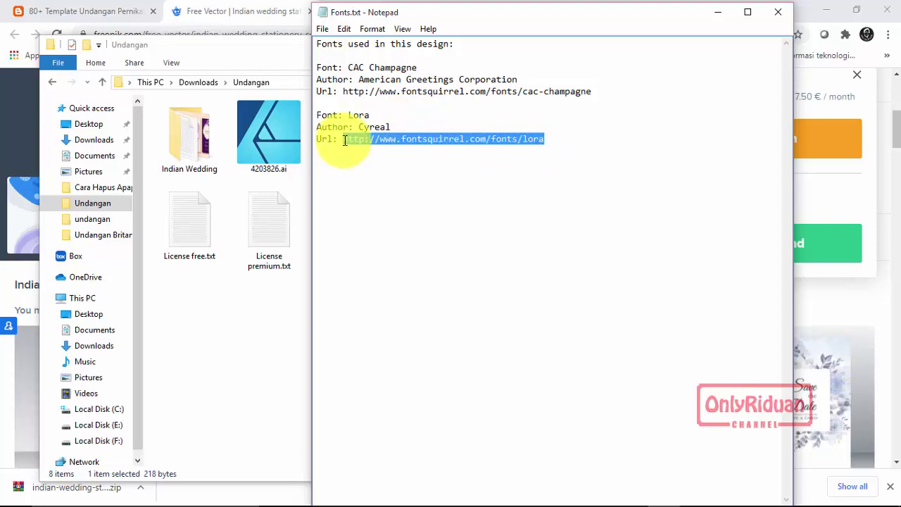
click(718, 12)
click(344, 12)
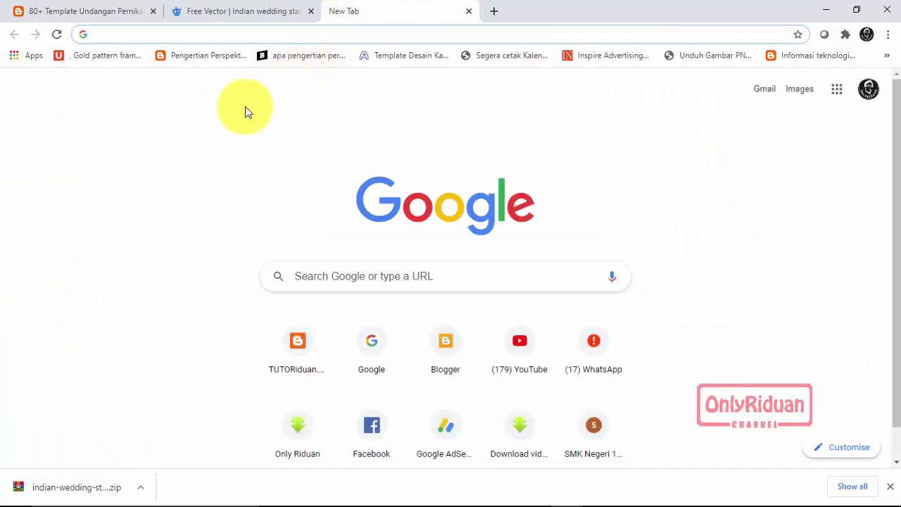
- Load the Lora Font Squirrel page, download lora.zip and show it in Downloads
key(ctrl+v)
key(Return)
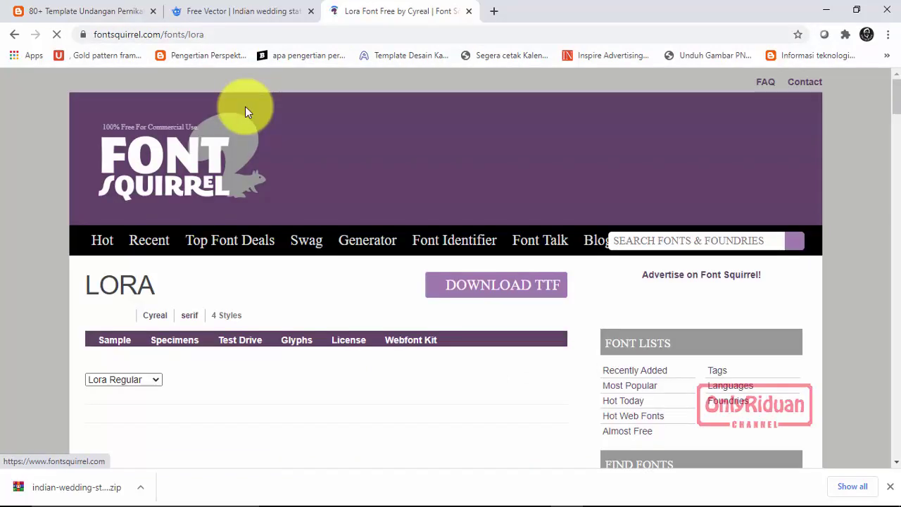
scroll(274, 202, down, 3)
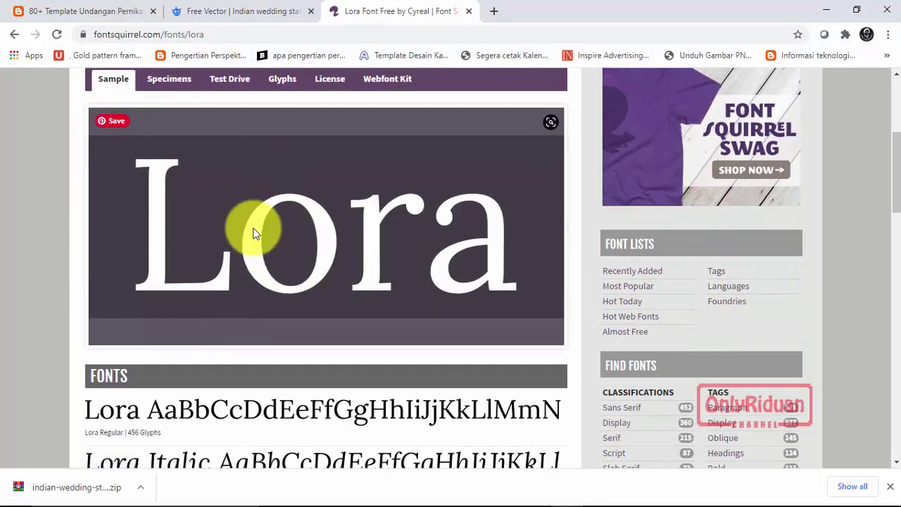
scroll(254, 229, up, 3)
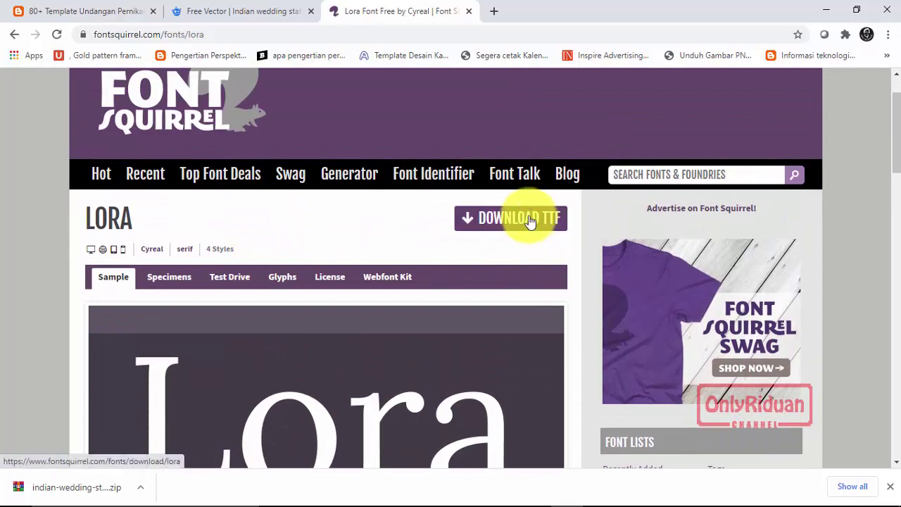
click(530, 220)
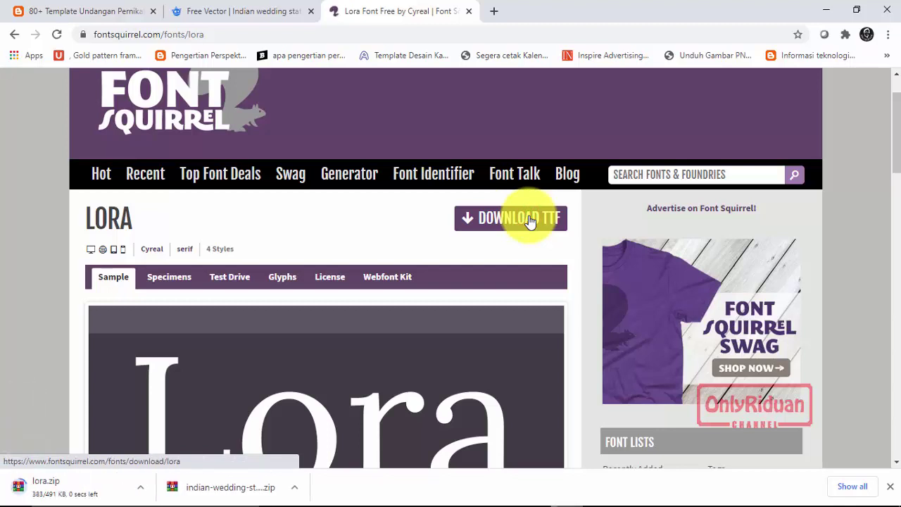
click(49, 487)
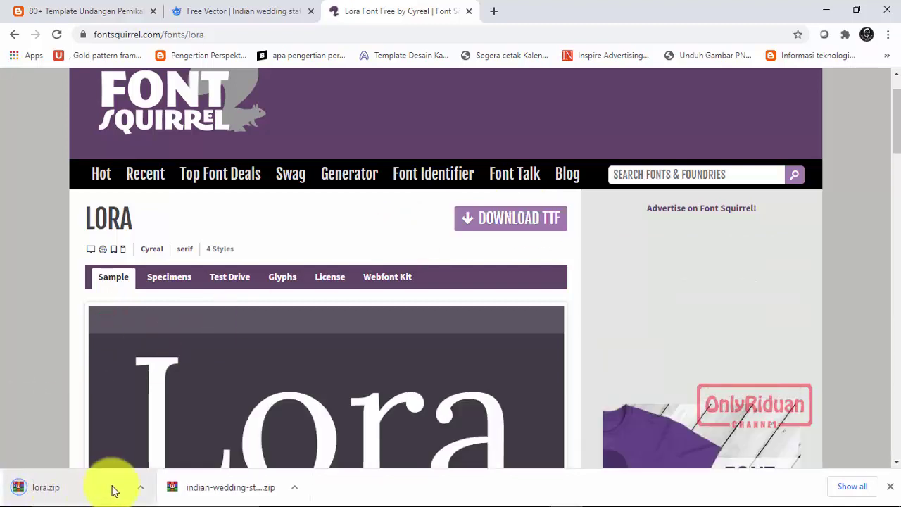
click(141, 489)
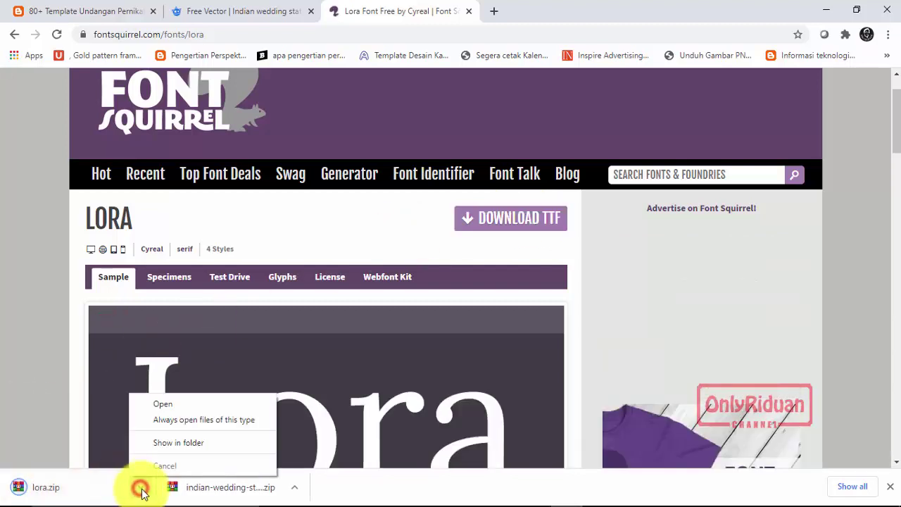
click(183, 443)
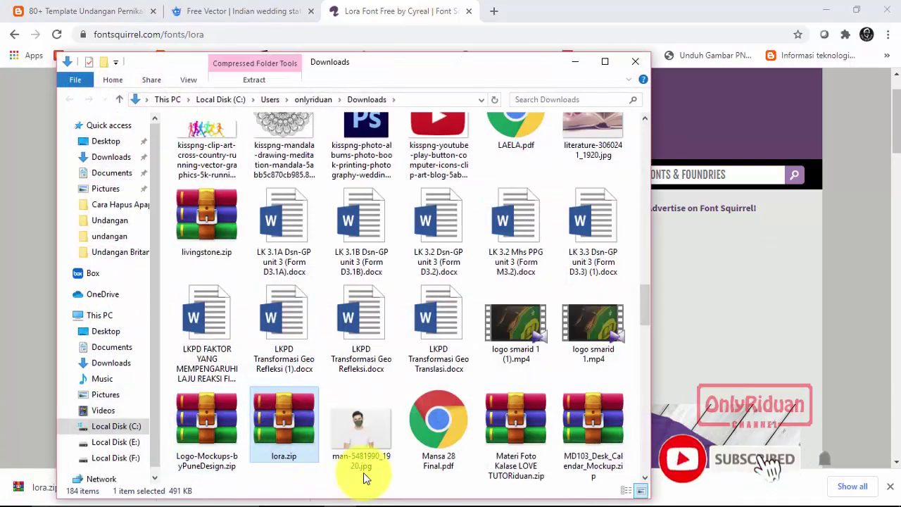
- Move lora.zip into a new 'Font' folder inside Undangan
key(ctrl+x)
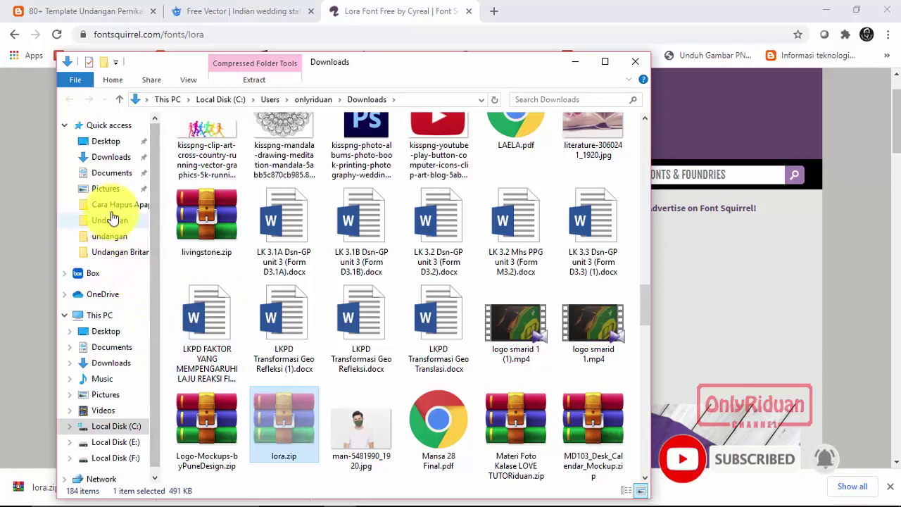
click(107, 221)
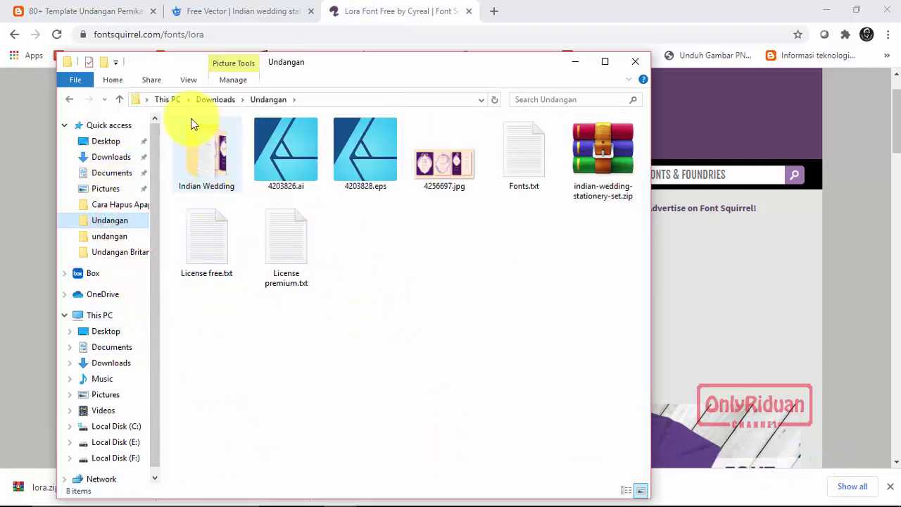
click(104, 63)
text(Font)
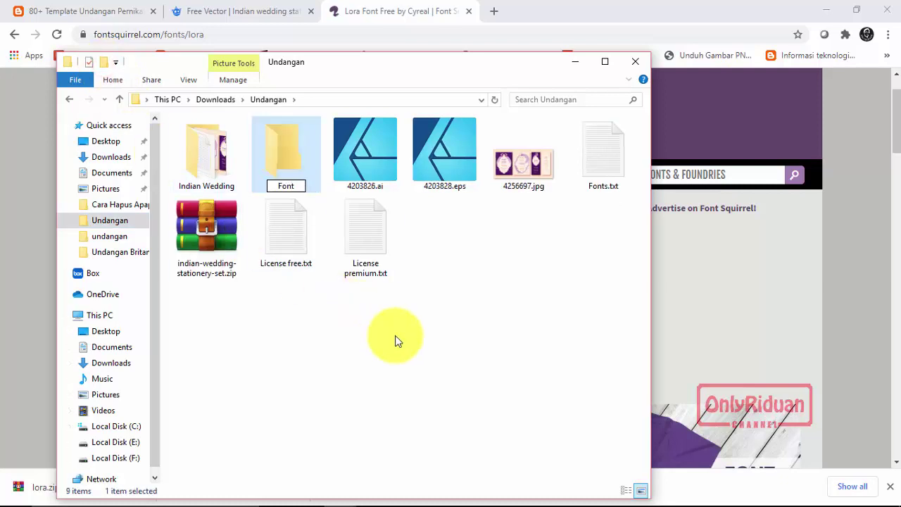
click(387, 337)
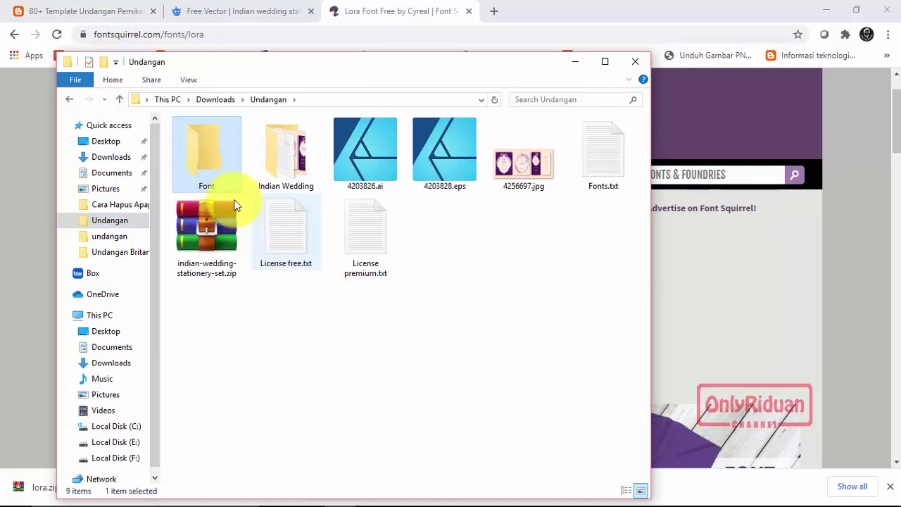
double_click(222, 180)
right_click(334, 231)
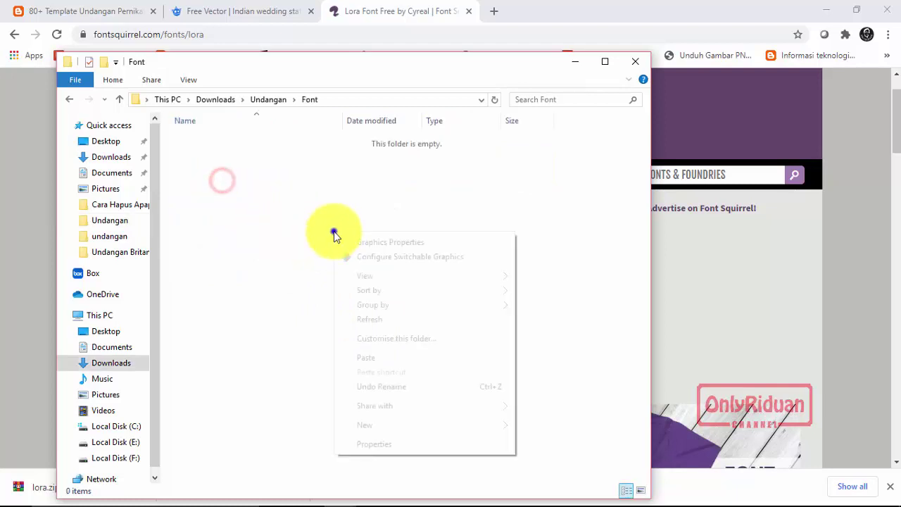
click(367, 357)
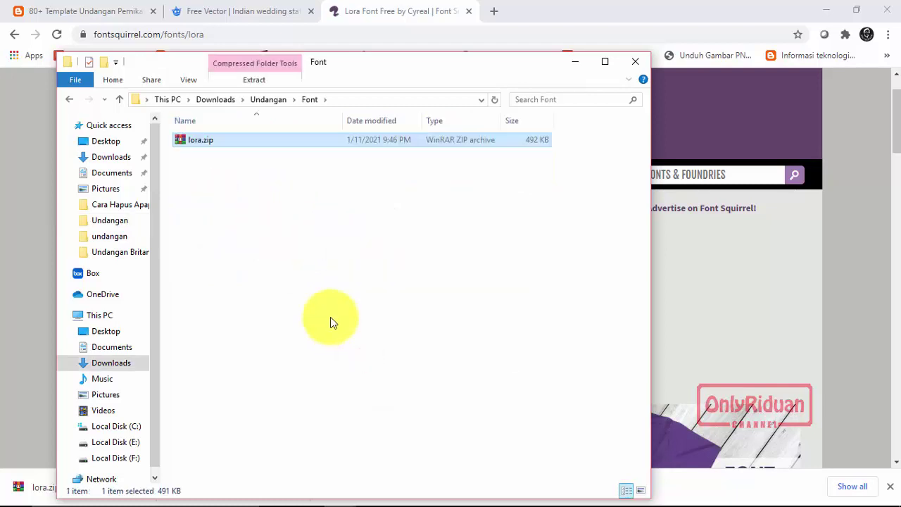
- Extract lora.zip in the Font folder and select the four Lora .ttf files
right_click(197, 143)
click(217, 205)
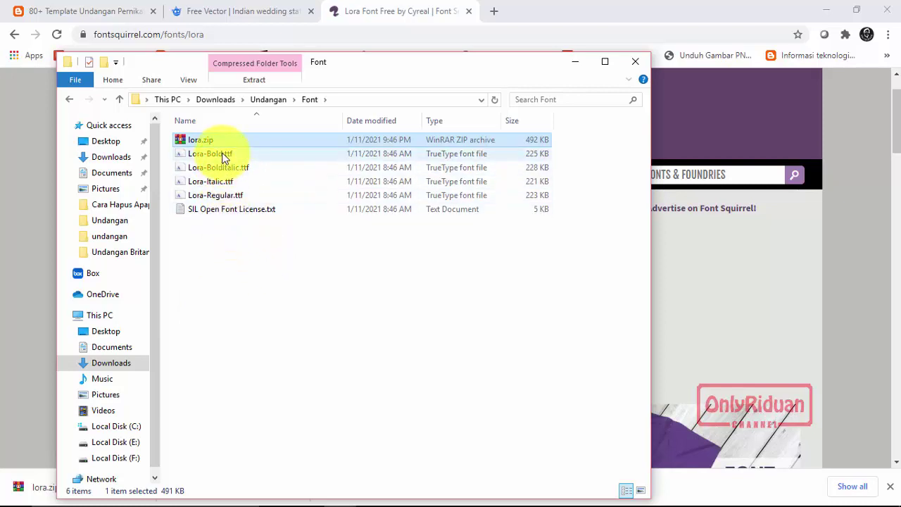
click(221, 154)
click(232, 236)
click(211, 155)
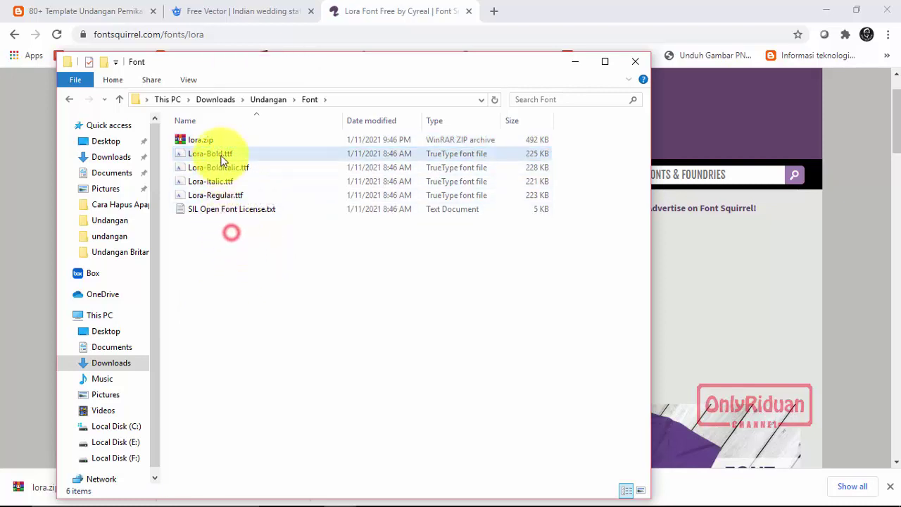
shift+click(221, 193)
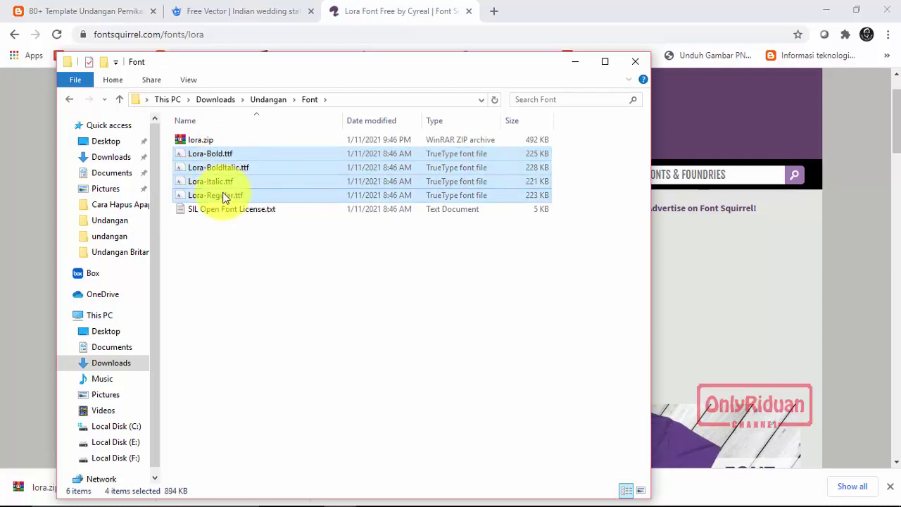
- Install the four selected Lora .ttf fonts, overwriting the already-installed copies
right_click(225, 157)
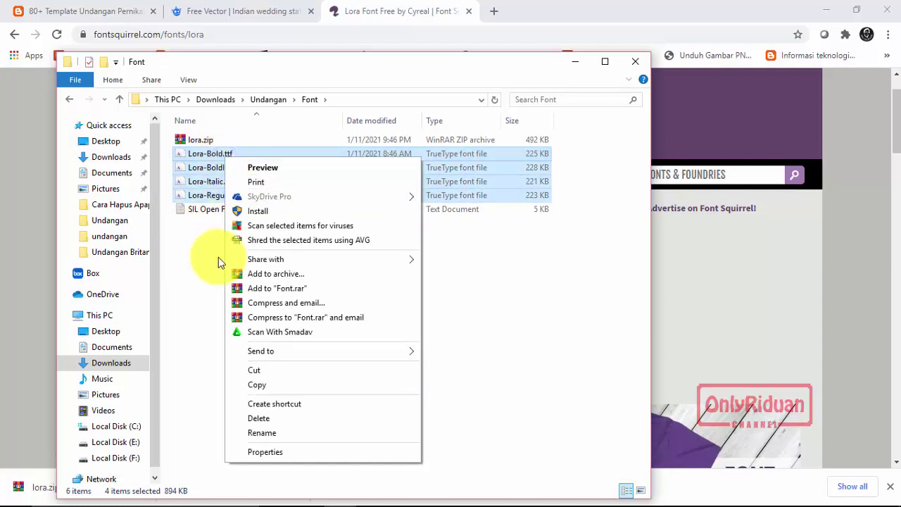
click(269, 212)
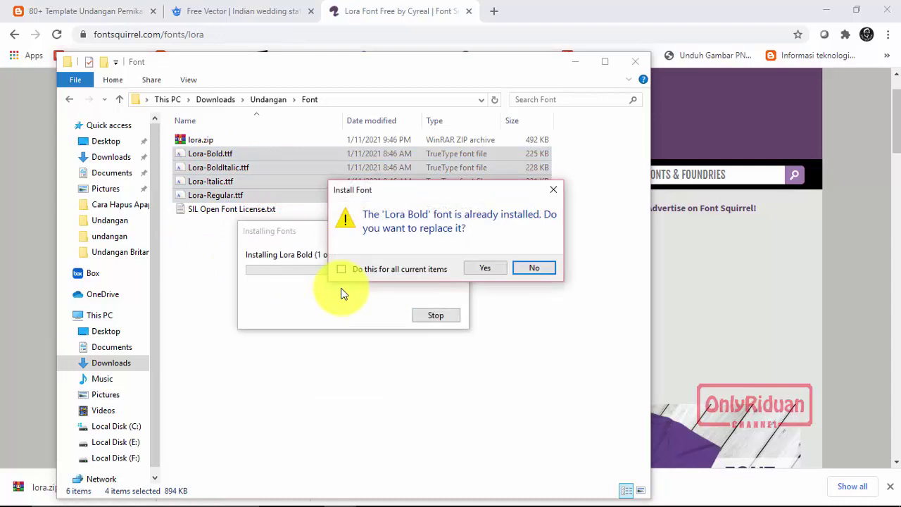
drag(434, 202, 352, 376)
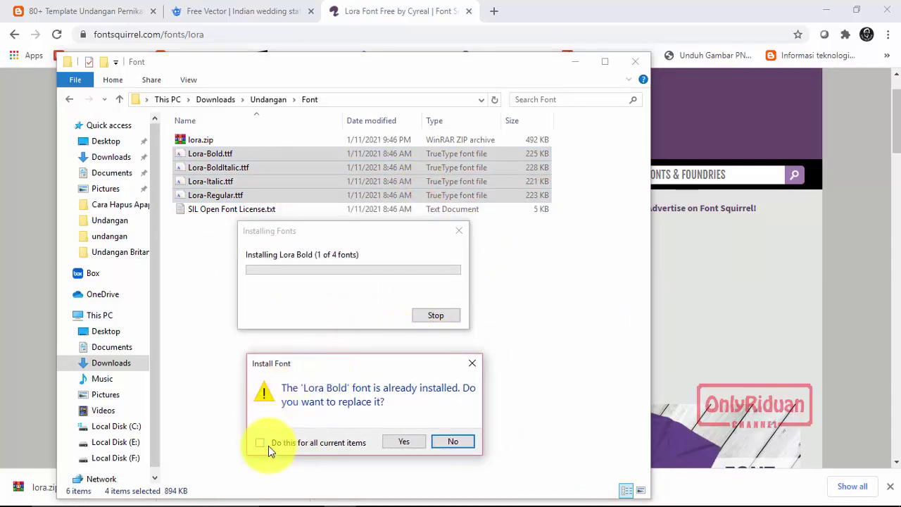
click(394, 444)
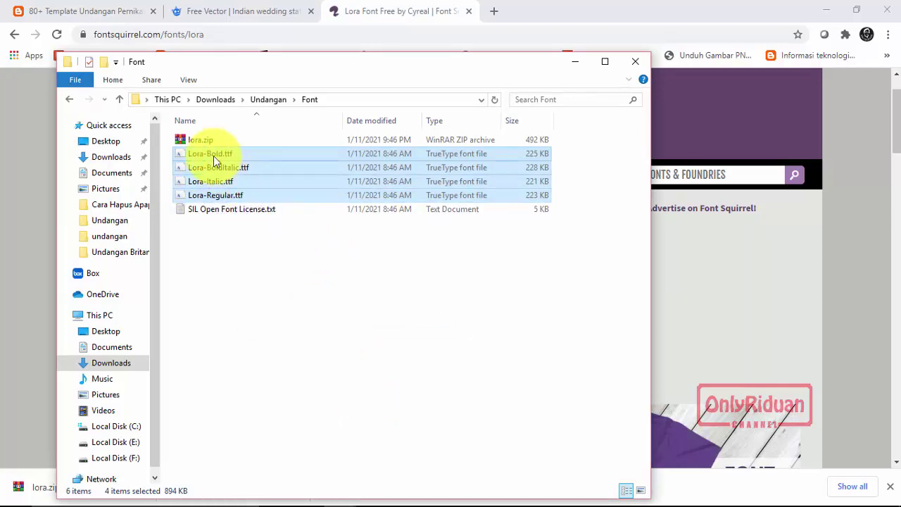
- Reopen Fonts.txt from Undangan and select the CAC Champagne Font Squirrel address
click(74, 102)
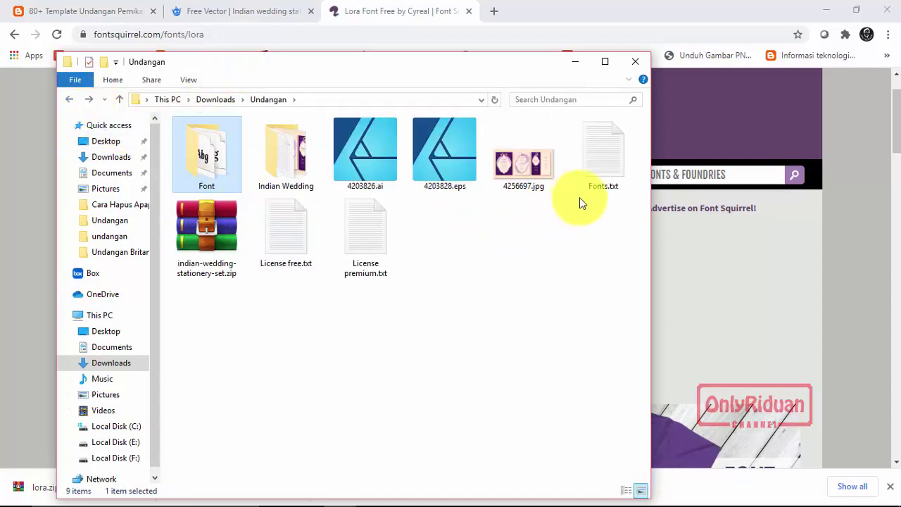
double_click(602, 166)
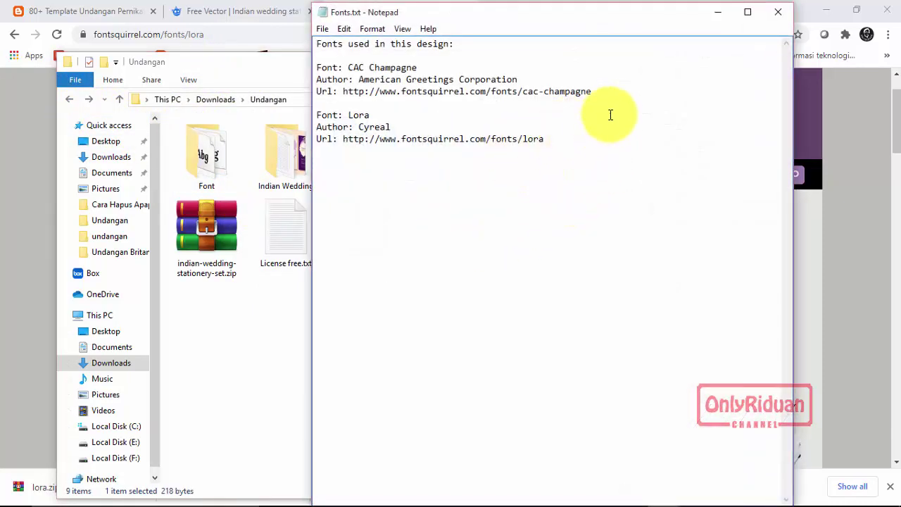
mouse_move(611, 91)
mouse_down()
mouse_move(402, 80)
mouse_move(359, 95)
mouse_up()
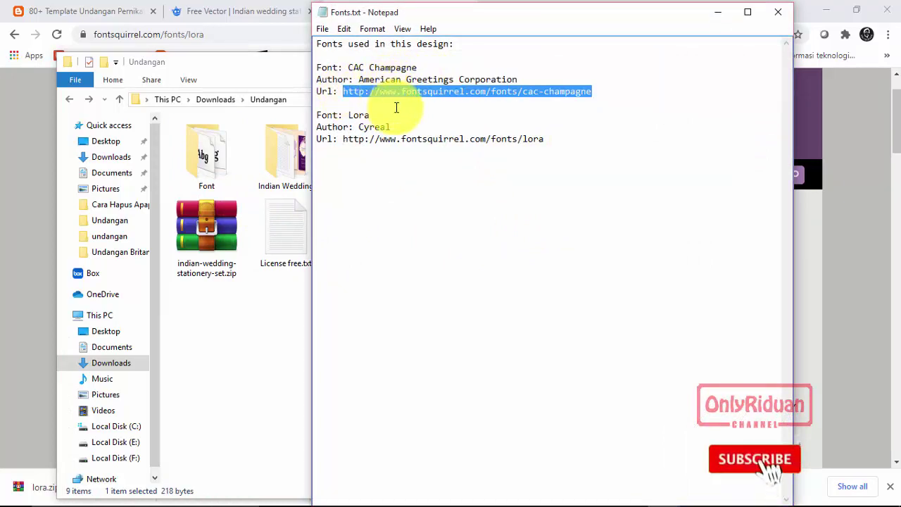
- Load the CAC Champagne Font Squirrel address in Chrome and read the 'no longer available' notice
click(717, 12)
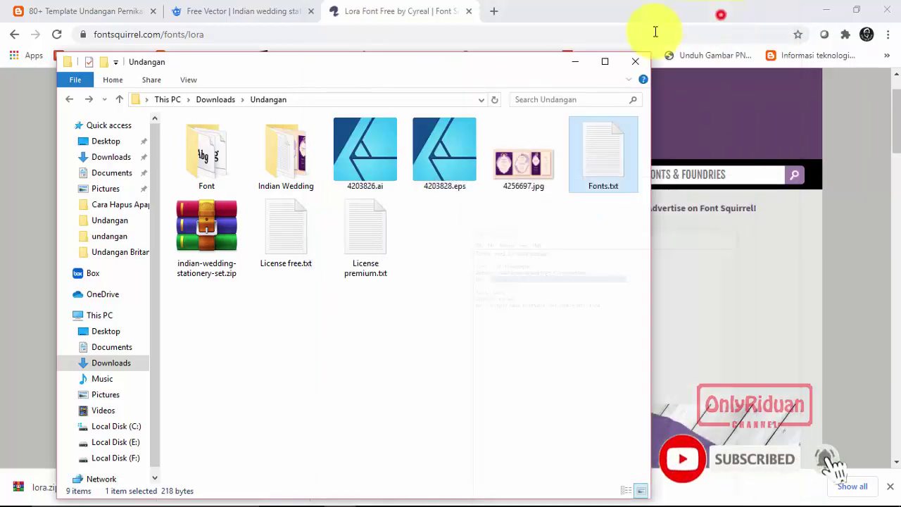
click(498, 14)
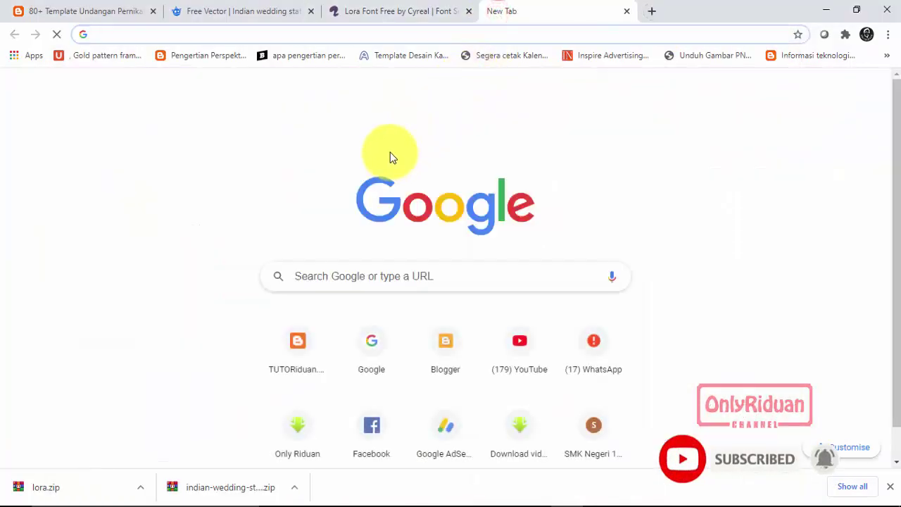
key(ctrl+v)
key(Return)
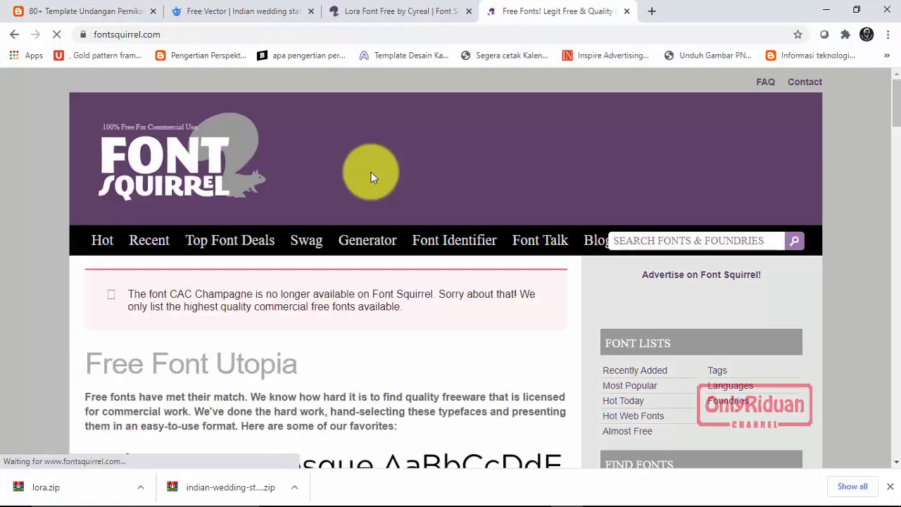
scroll(384, 208, down, 2)
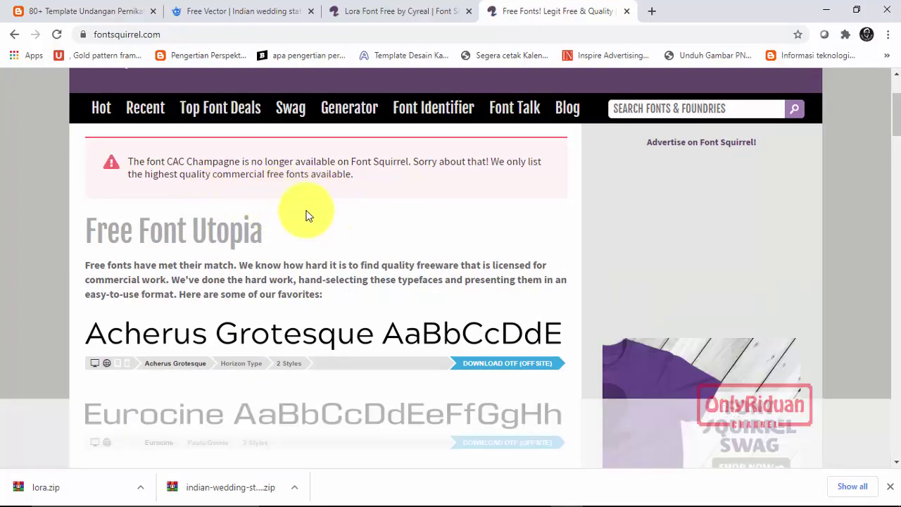
scroll(309, 209, down, 1)
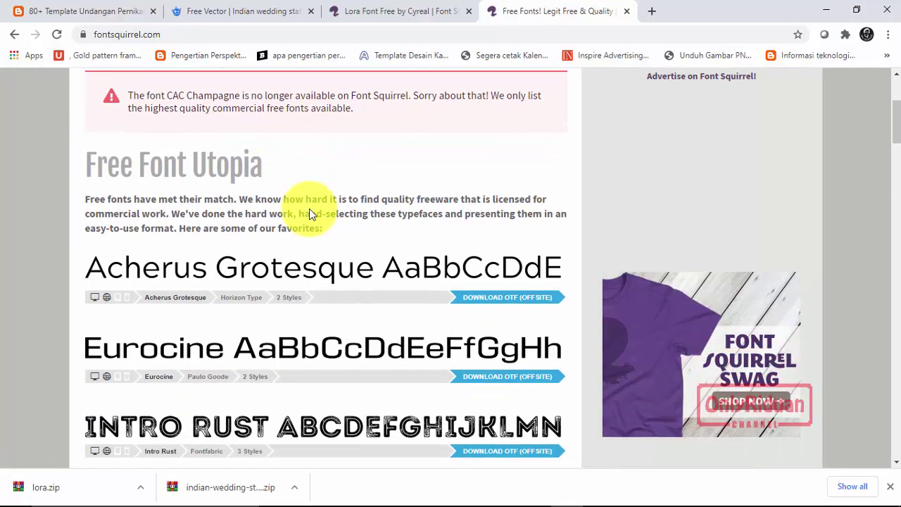
scroll(309, 209, up, 2)
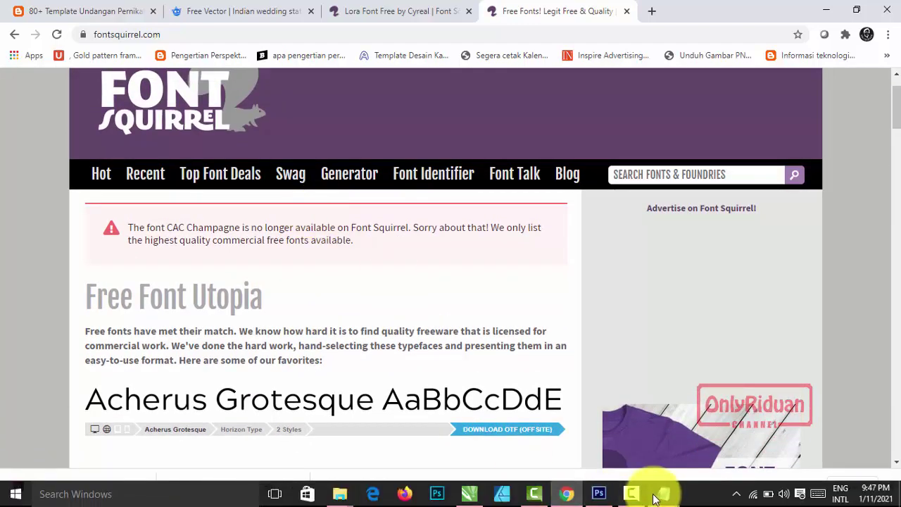
- Google 'CAC Champagne Font' and open the dafontfree.net result in a new tab
mouse_move(663, 494)
click(676, 446)
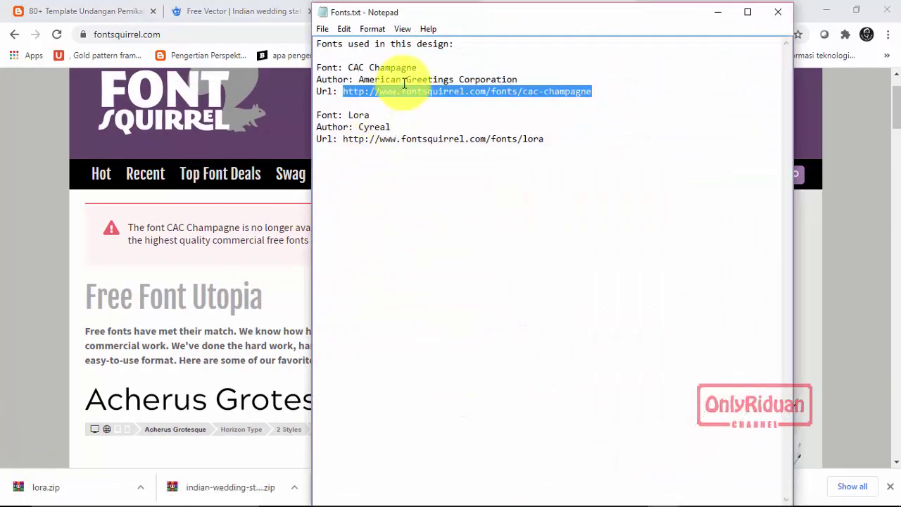
drag(420, 66, 374, 68)
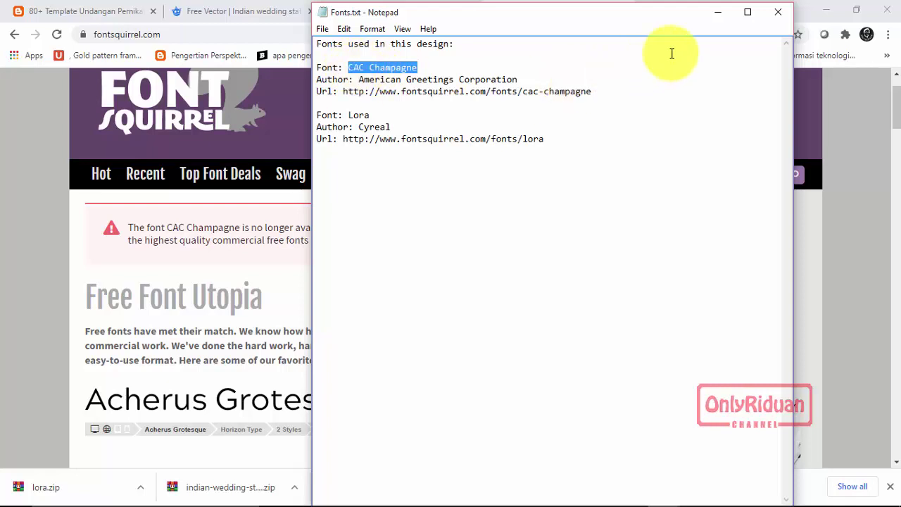
click(717, 12)
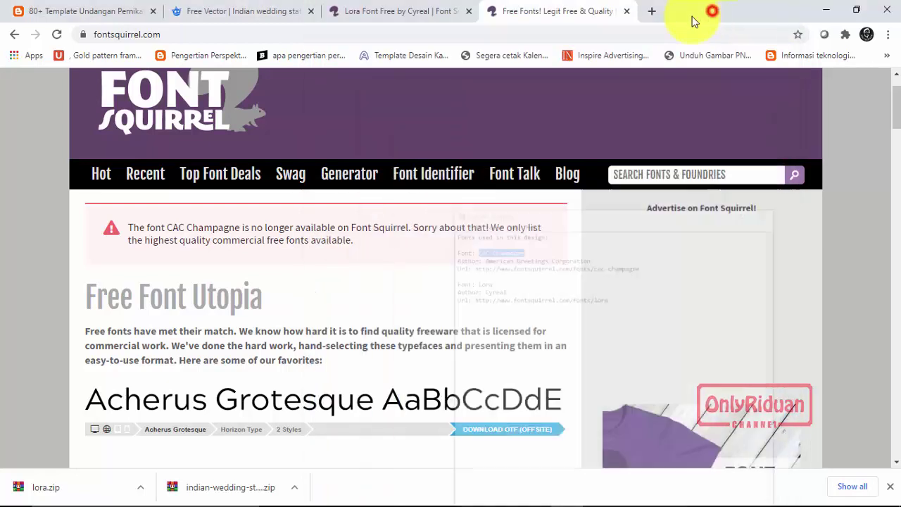
click(655, 13)
text(CAC Champagne)
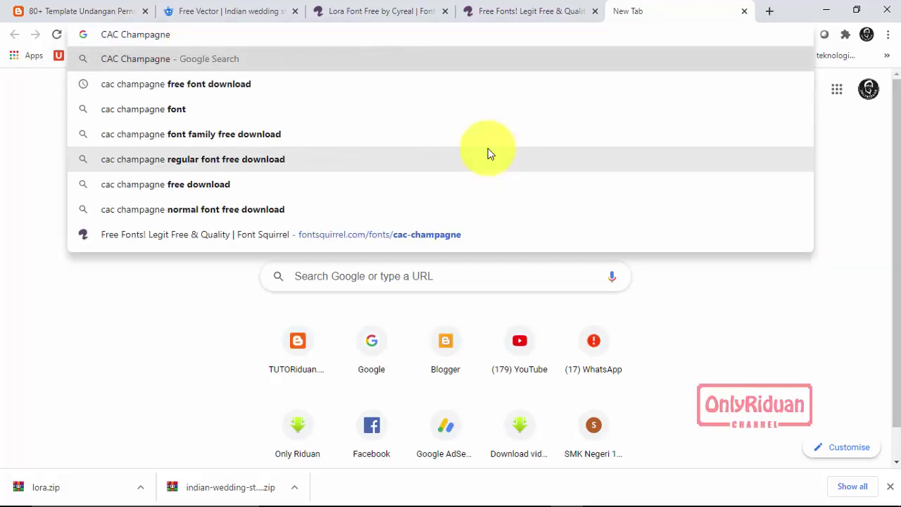
text(Font)
key(Return)
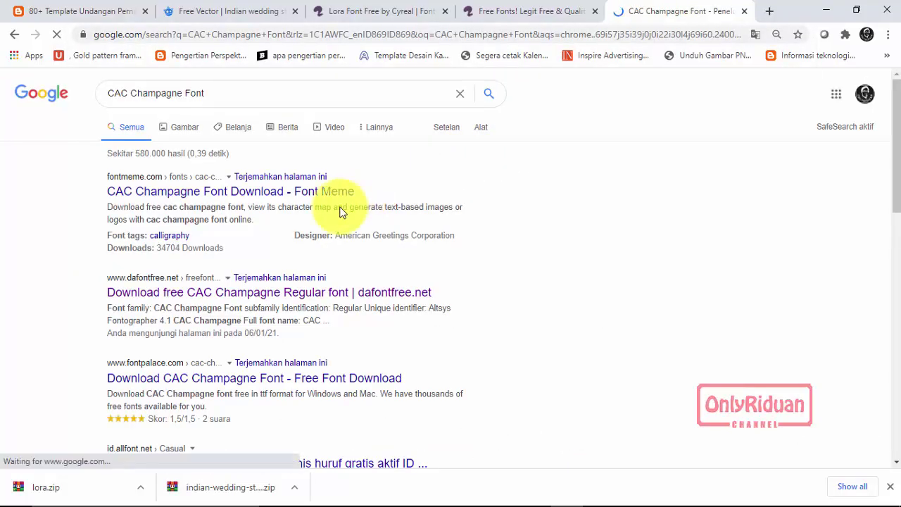
middle_click(220, 296)
- Download cac-champagne.zip (30.1 KB) from the dafontfree.net CAC Champagne page
click(672, 12)
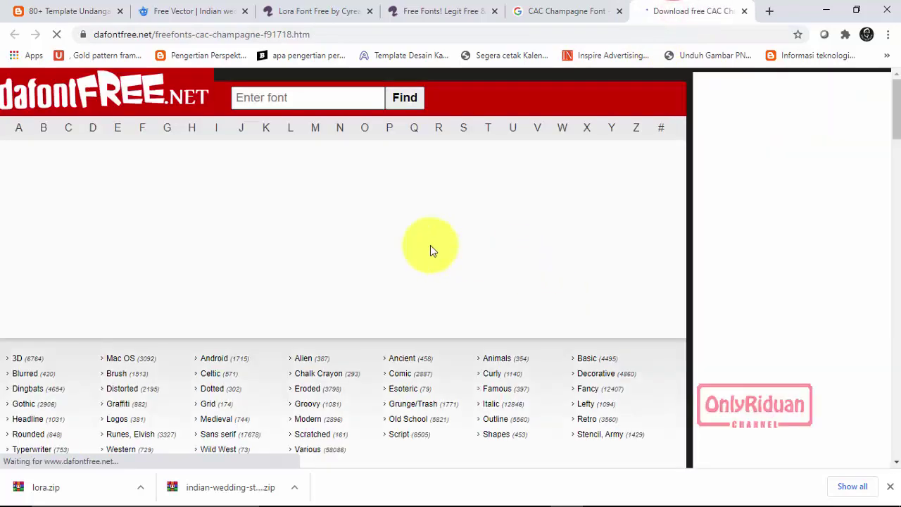
scroll(440, 225, down, 3)
scroll(439, 223, down, 3)
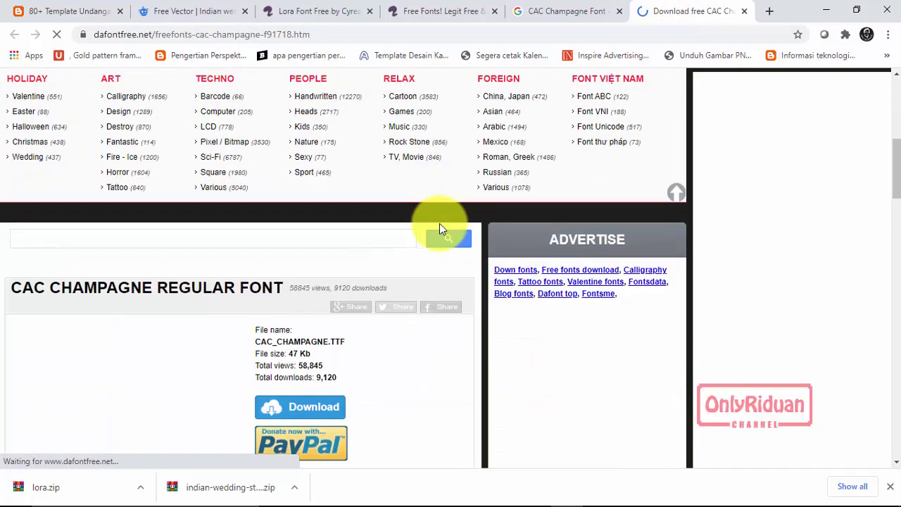
scroll(439, 223, down, 3)
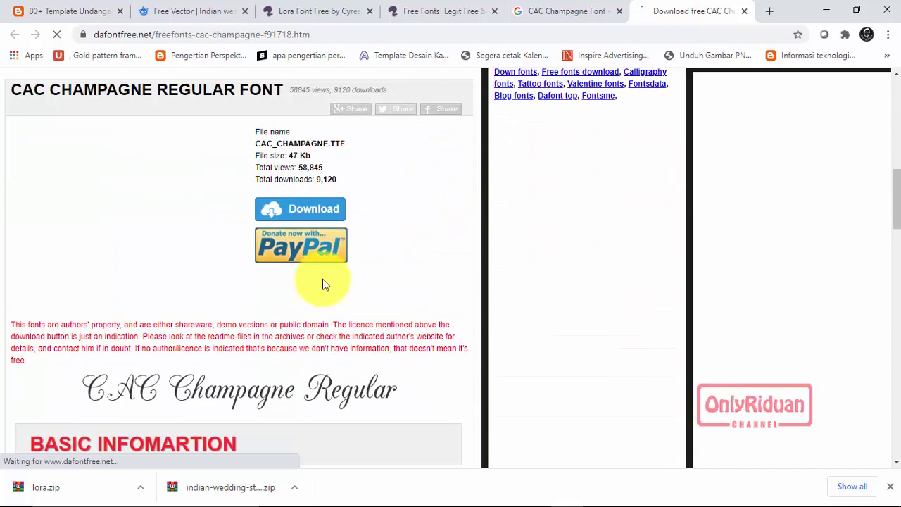
click(309, 207)
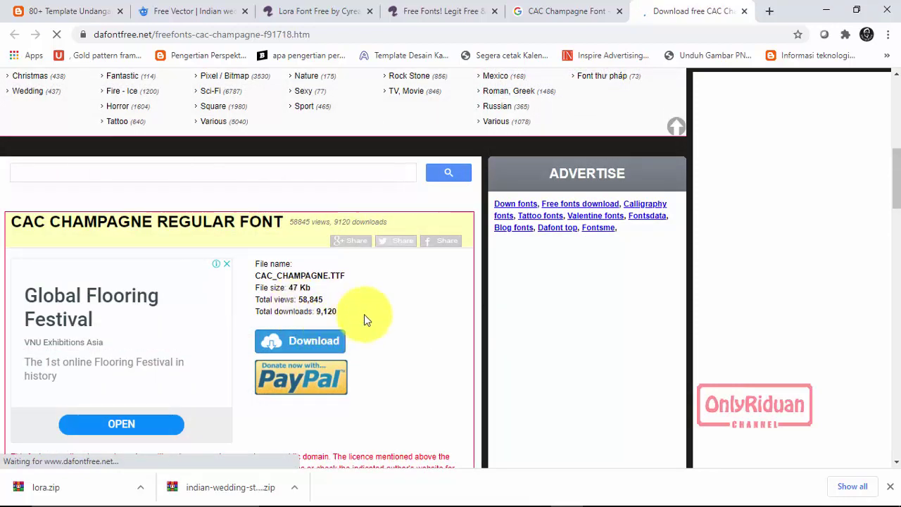
scroll(362, 312, down, 2)
click(299, 210)
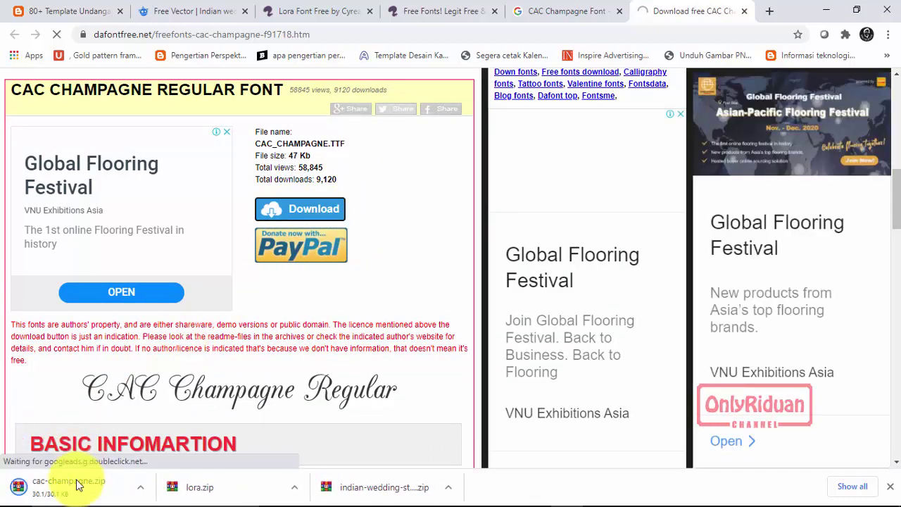
click(140, 487)
- Paste cac-champagne.zip into Undangan\Font and extract it there
click(170, 443)
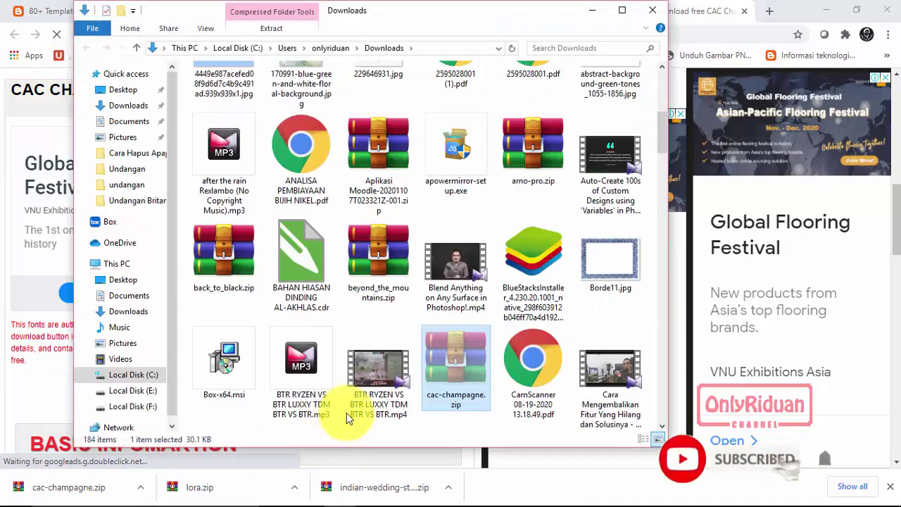
click(130, 169)
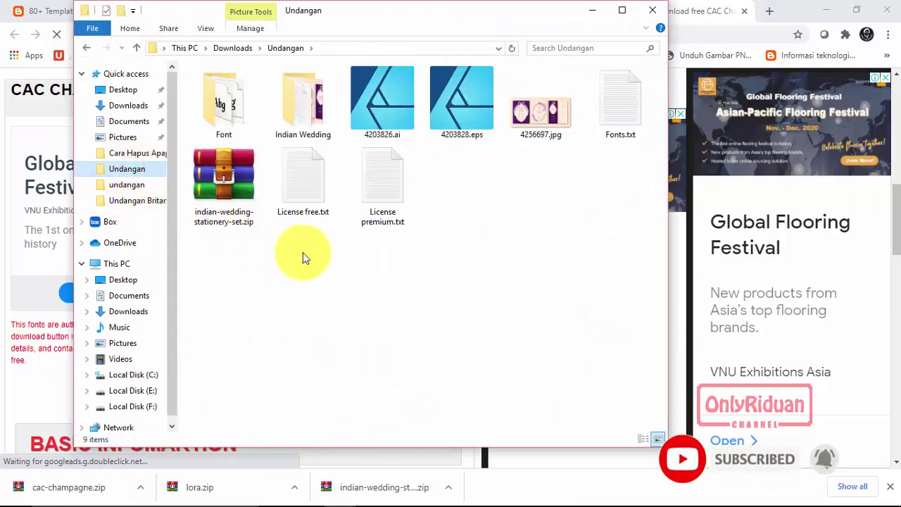
double_click(235, 104)
right_click(370, 246)
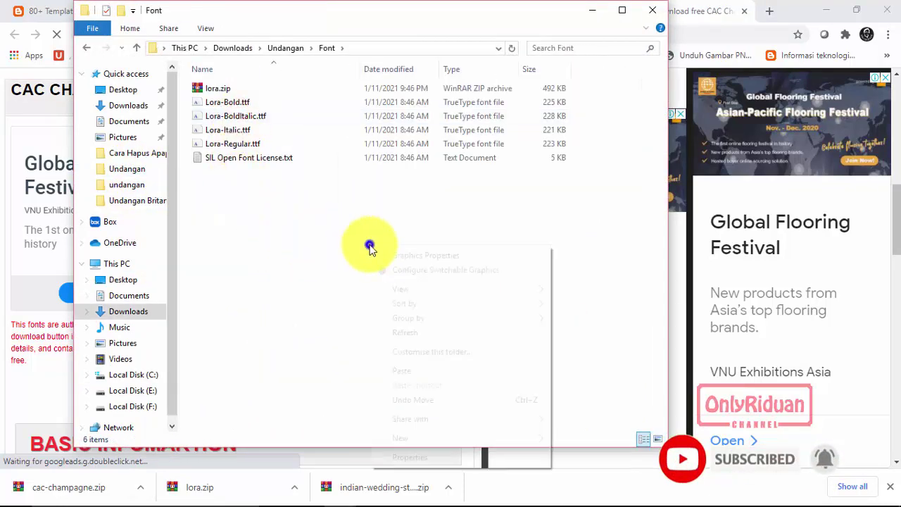
click(405, 370)
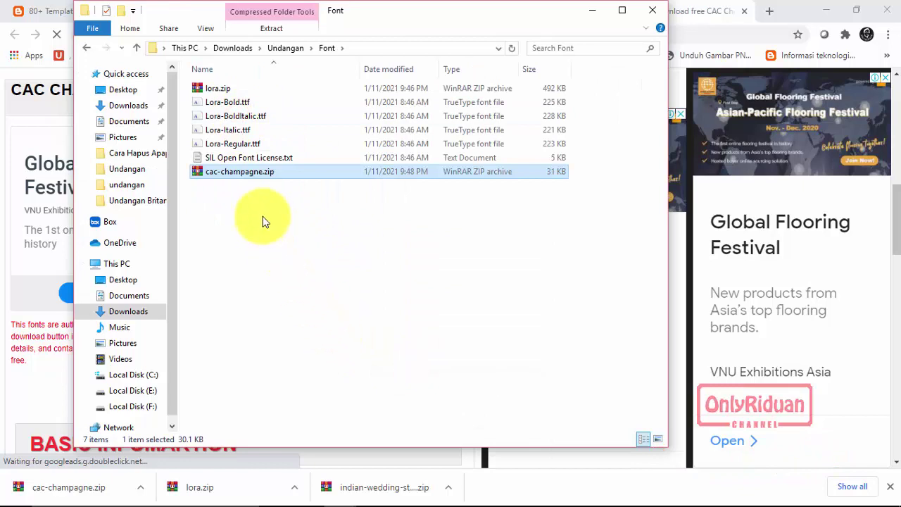
right_click(258, 172)
click(310, 243)
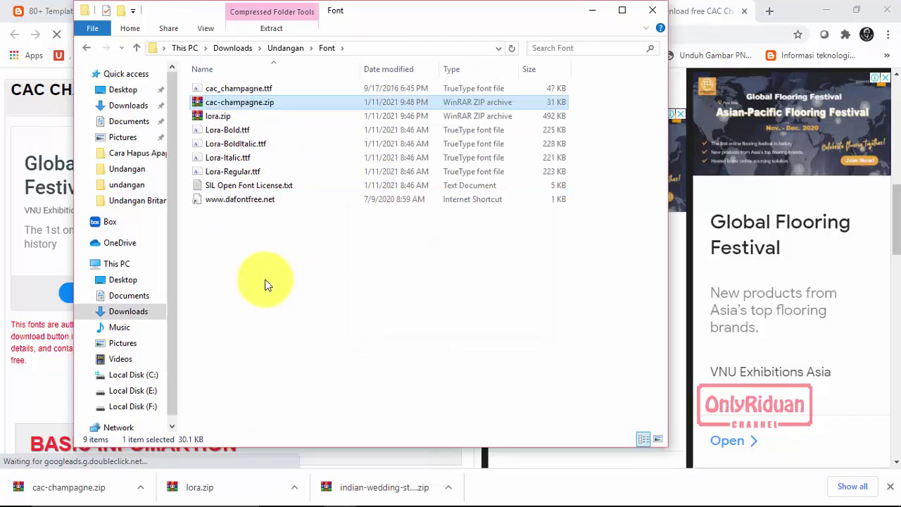
- Install cac_champagne.ttf, replacing the previously installed CAC Champagne font
click(245, 90)
right_click(246, 90)
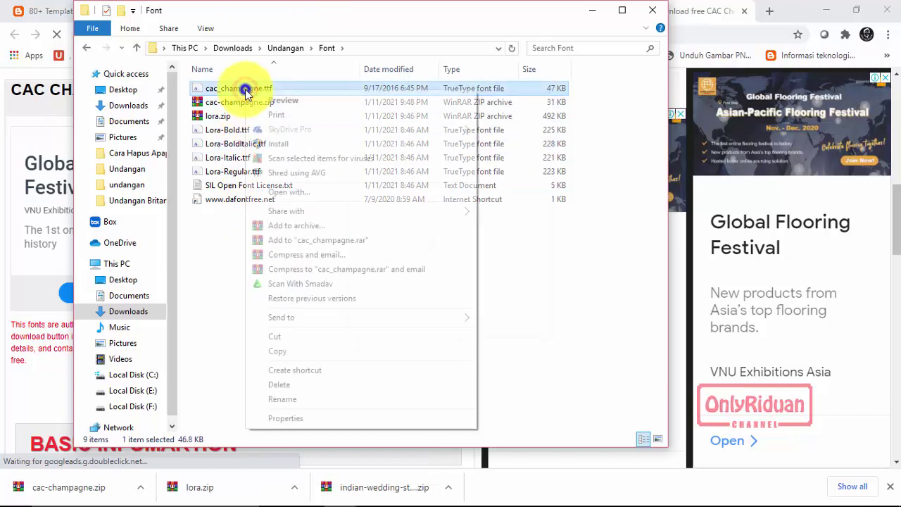
click(305, 146)
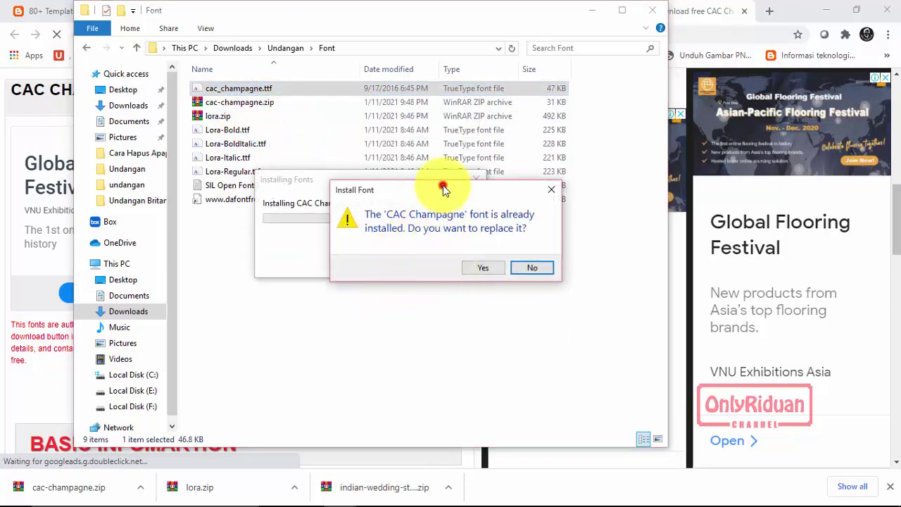
drag(447, 184, 387, 273)
click(420, 354)
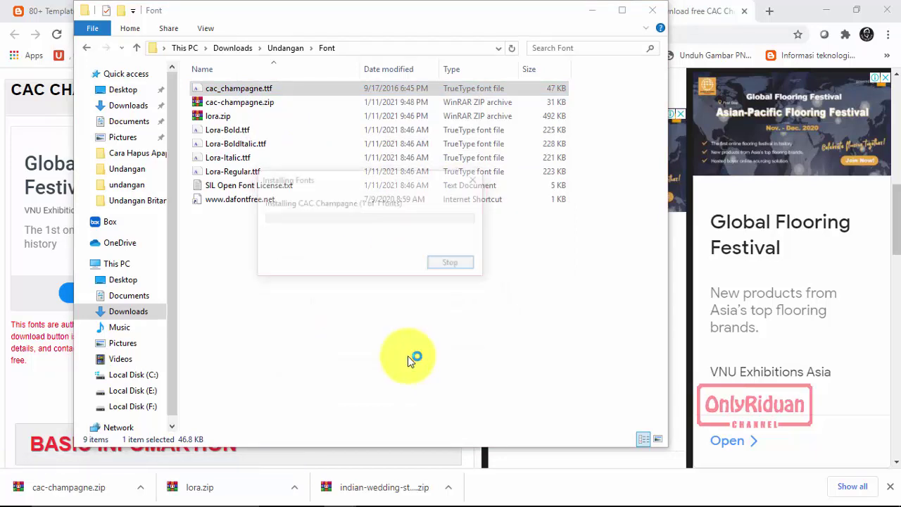
click(593, 8)
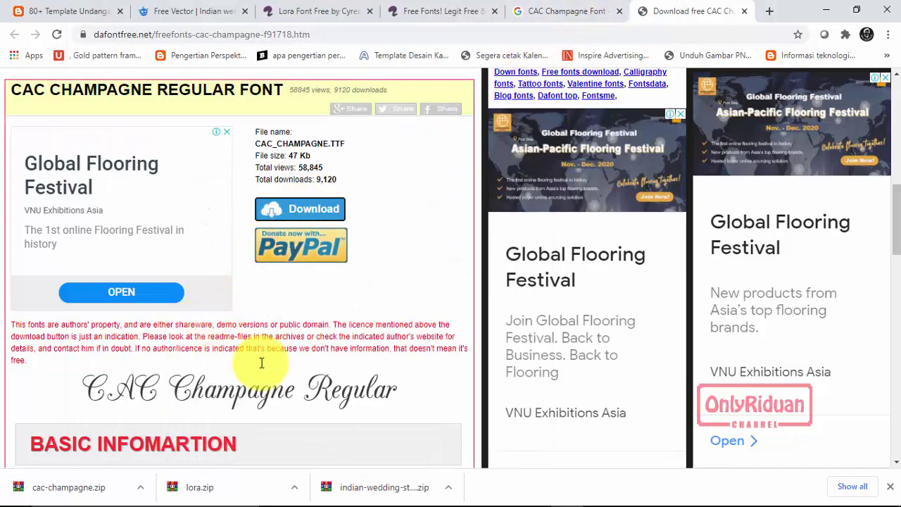
- Locate 4203828.eps in the Undangan folder window, then switch to CorelDRAW X7
click(332, 489)
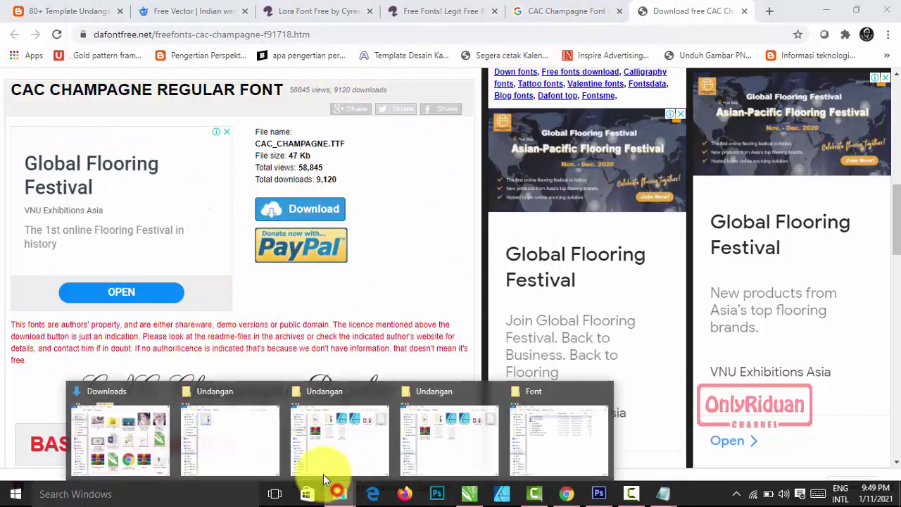
click(302, 453)
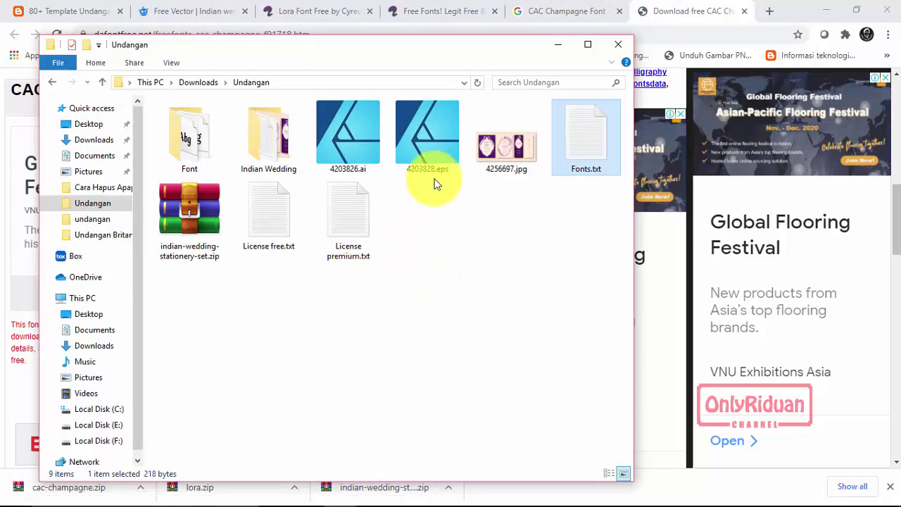
click(438, 147)
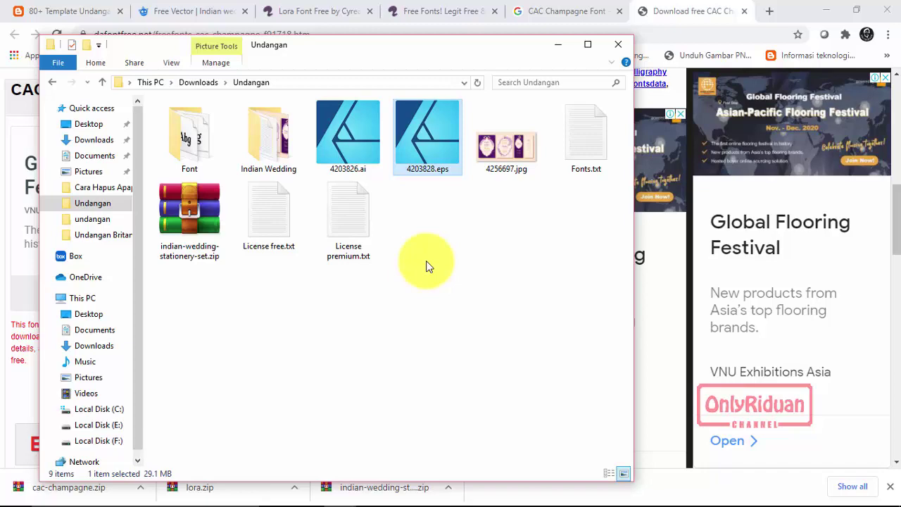
click(561, 44)
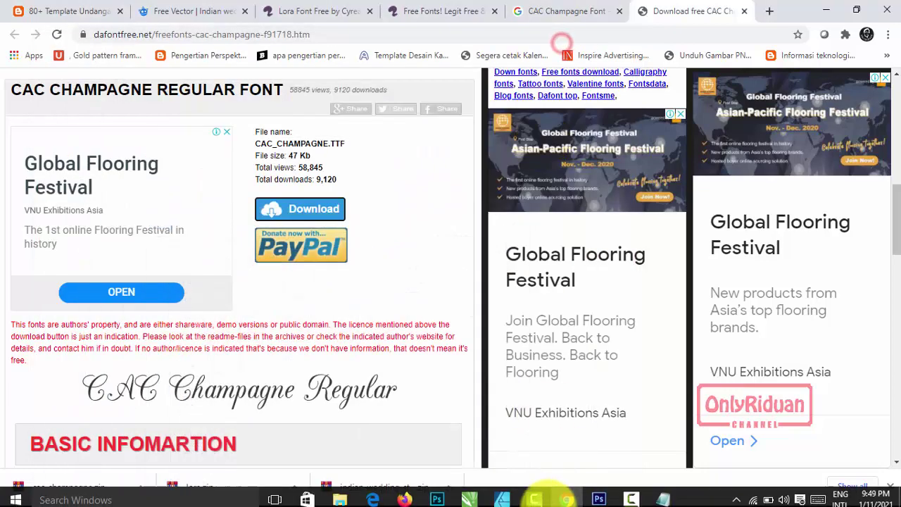
click(469, 494)
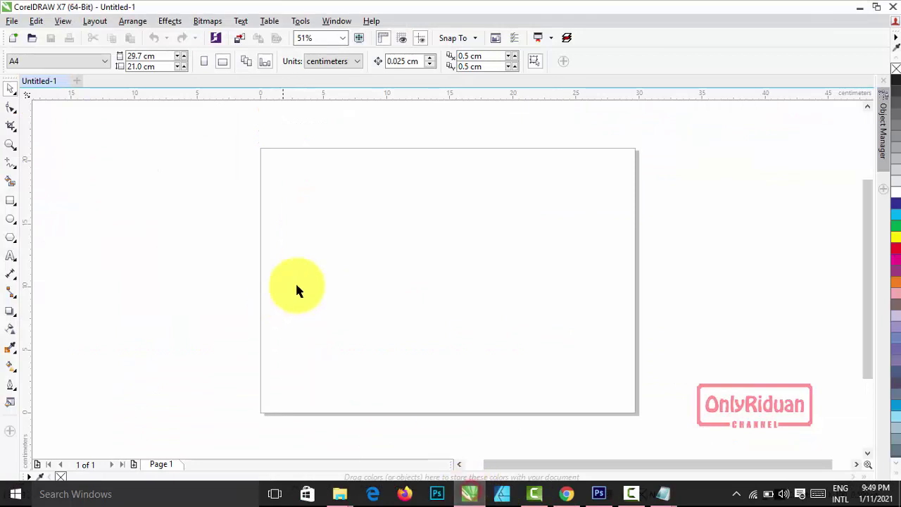
- Start a file import and browse to the Downloads > Undangan folder
click(12, 21)
click(43, 224)
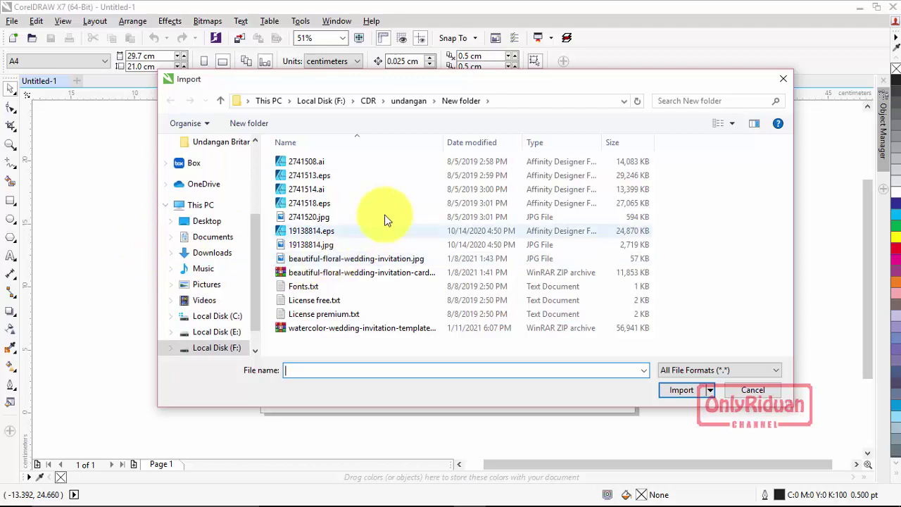
click(408, 103)
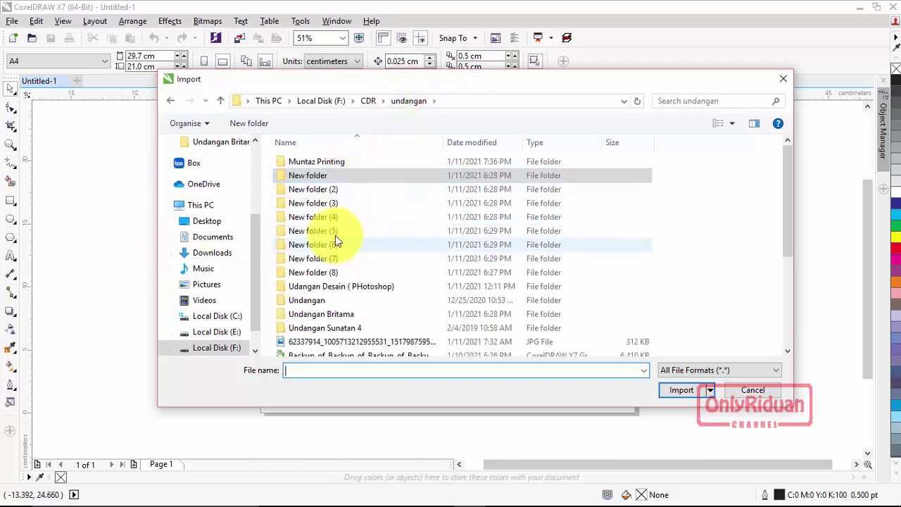
click(204, 252)
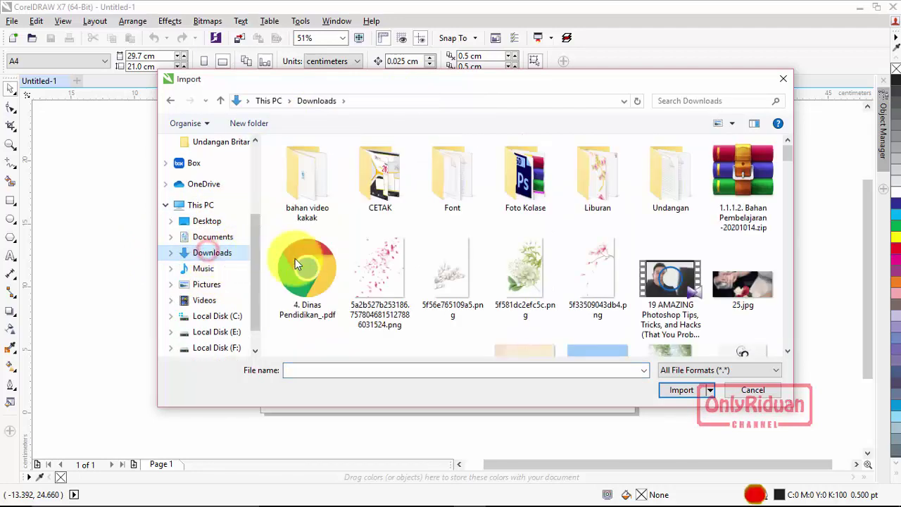
double_click(669, 179)
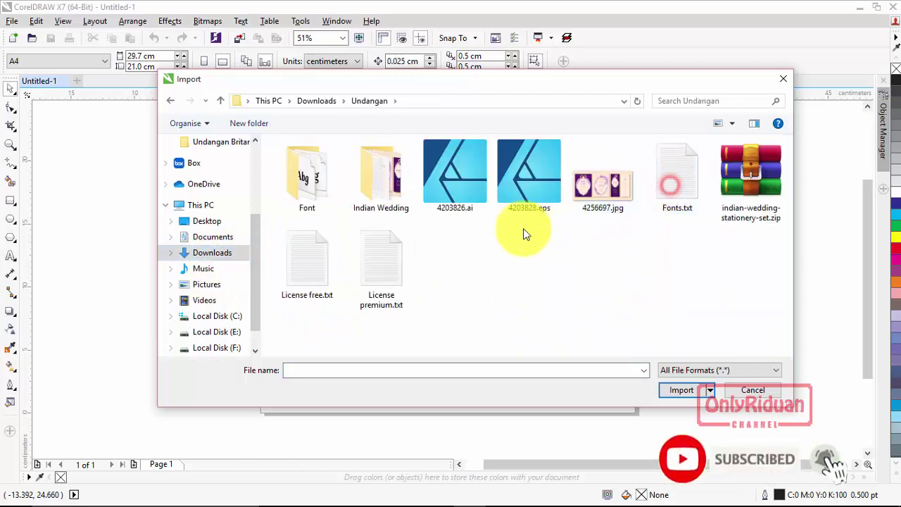
- Import 4203828.eps with its text brought in as editable text
click(537, 179)
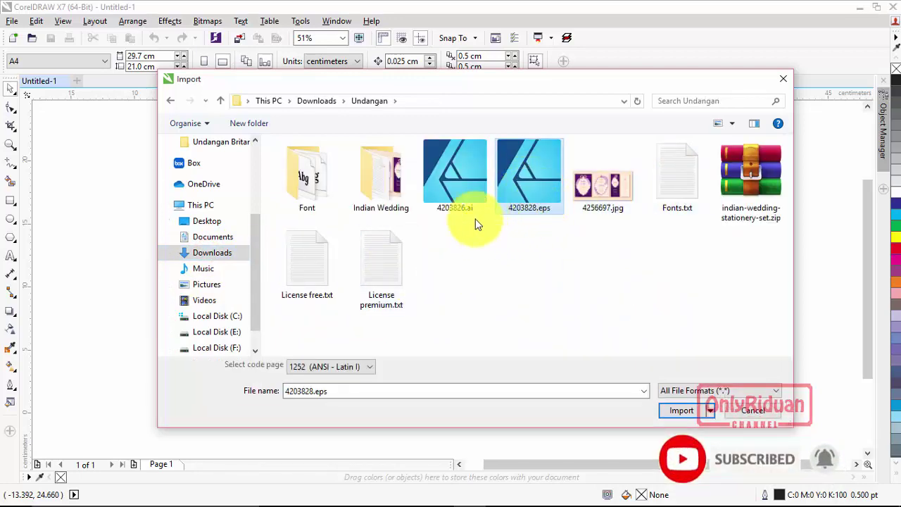
click(457, 184)
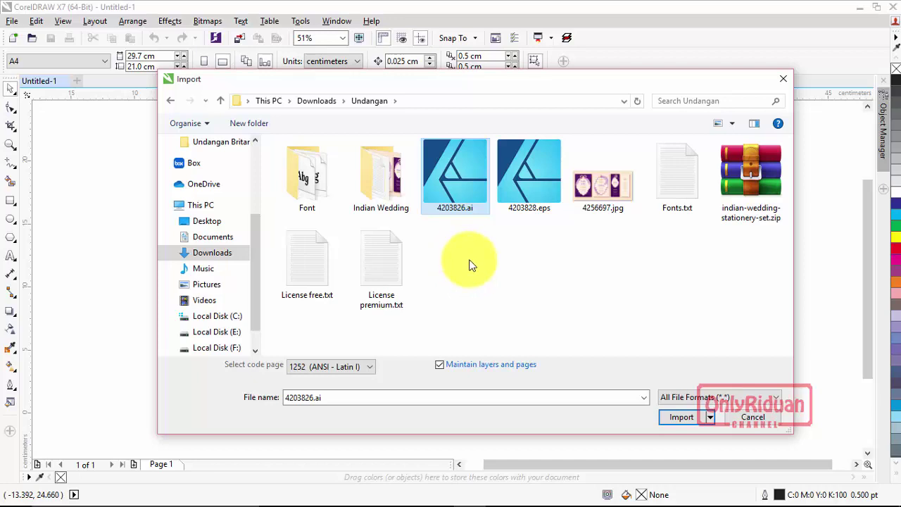
click(525, 180)
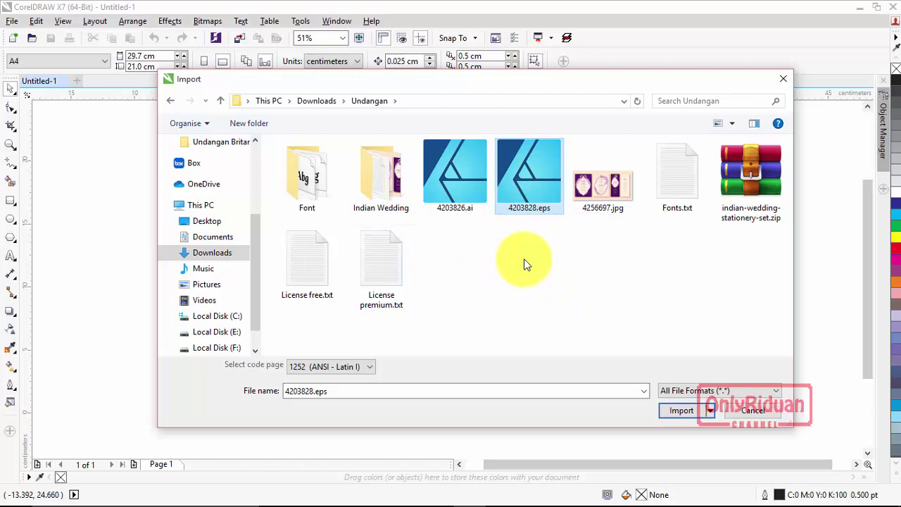
click(529, 176)
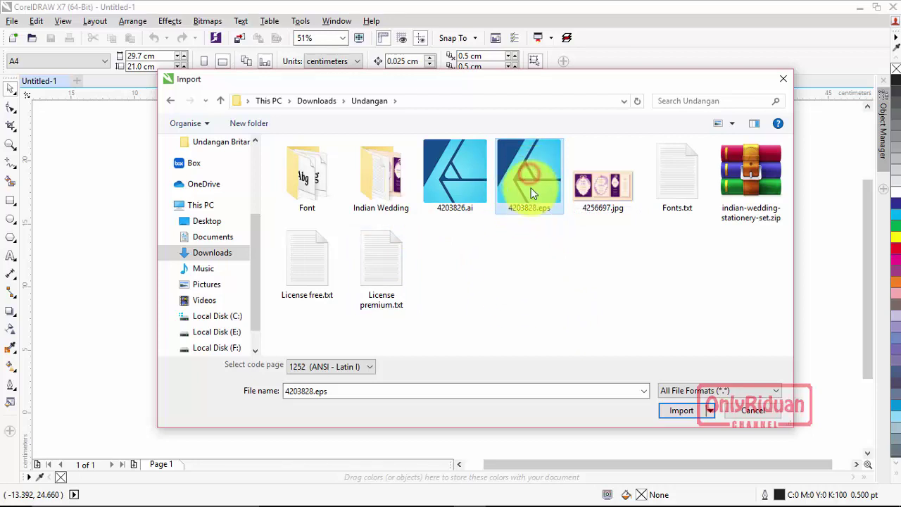
click(681, 409)
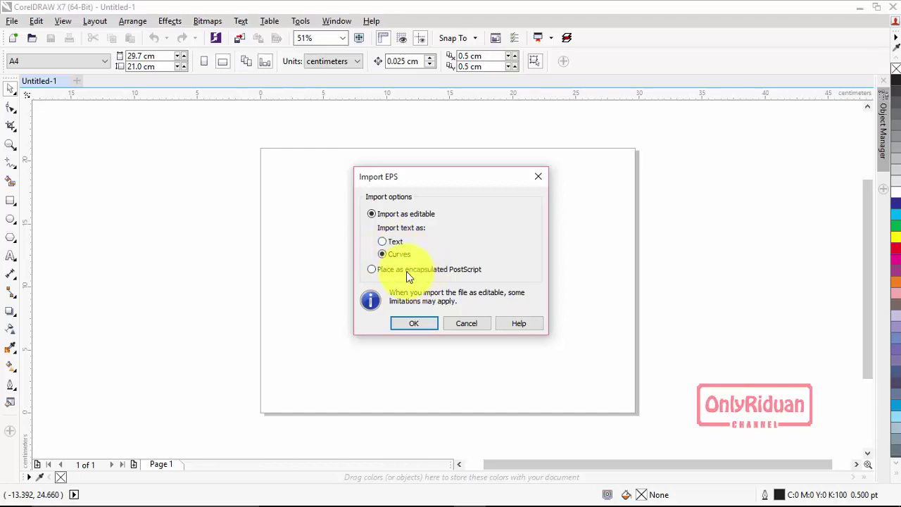
click(387, 242)
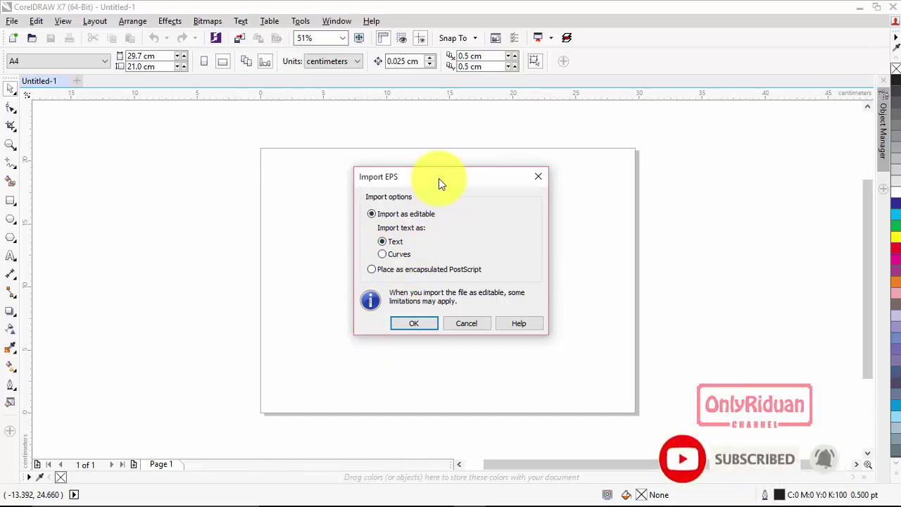
click(413, 323)
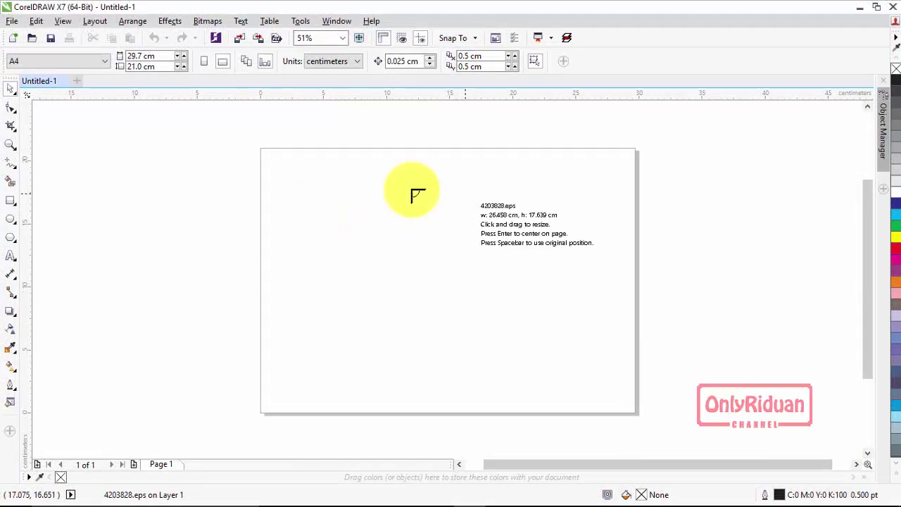
- Place the imported artwork on the page, ungroup everything, and select all
click(268, 157)
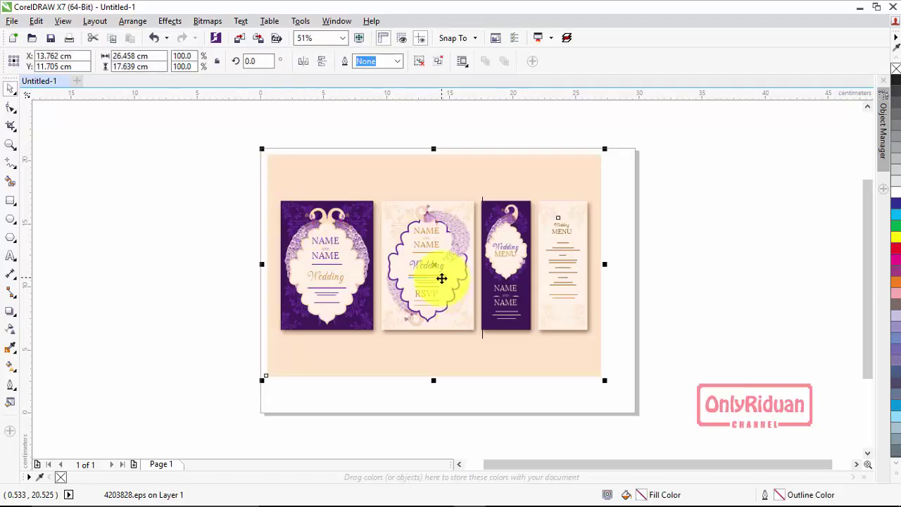
click(192, 262)
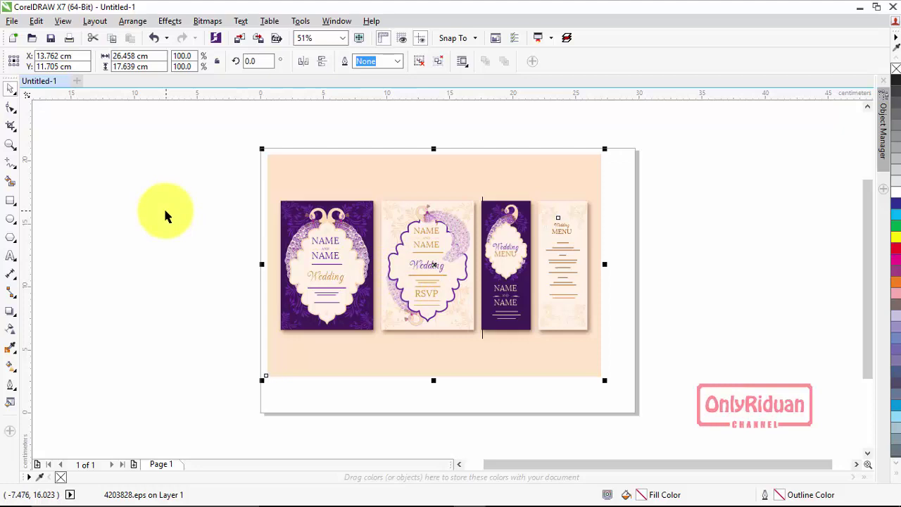
click(419, 61)
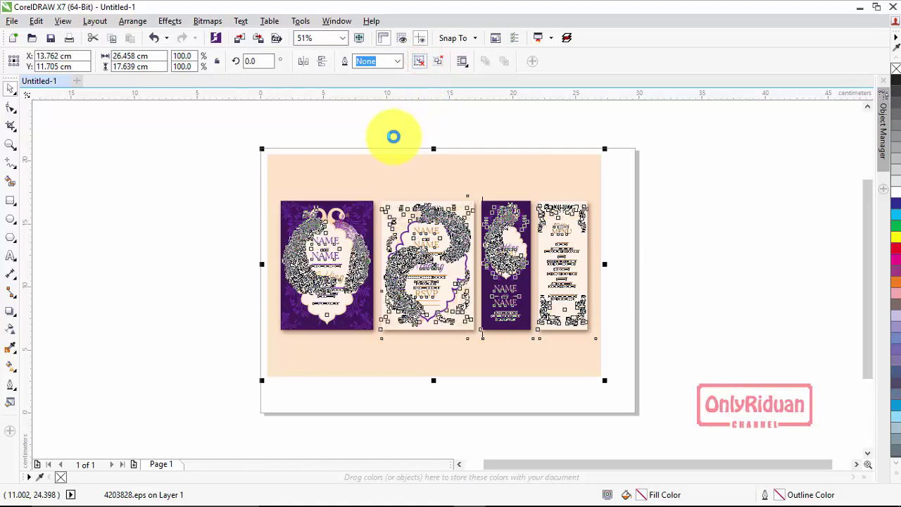
click(395, 134)
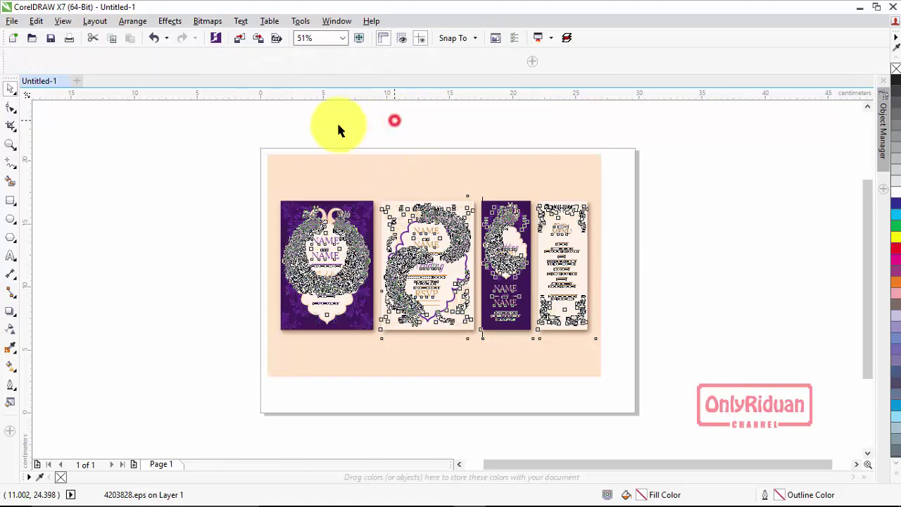
key(ctrl+a)
- Delete the peach background and the stray strips around the first two cards
click(374, 169)
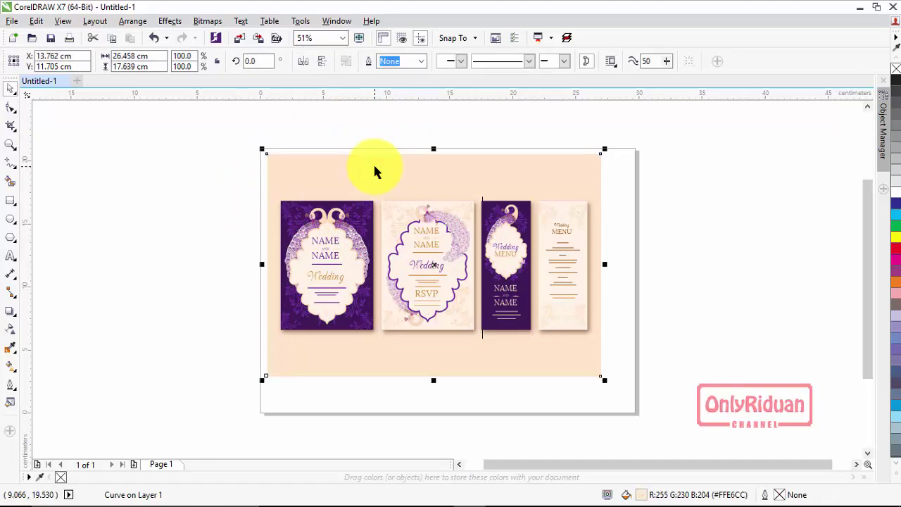
key(Delete)
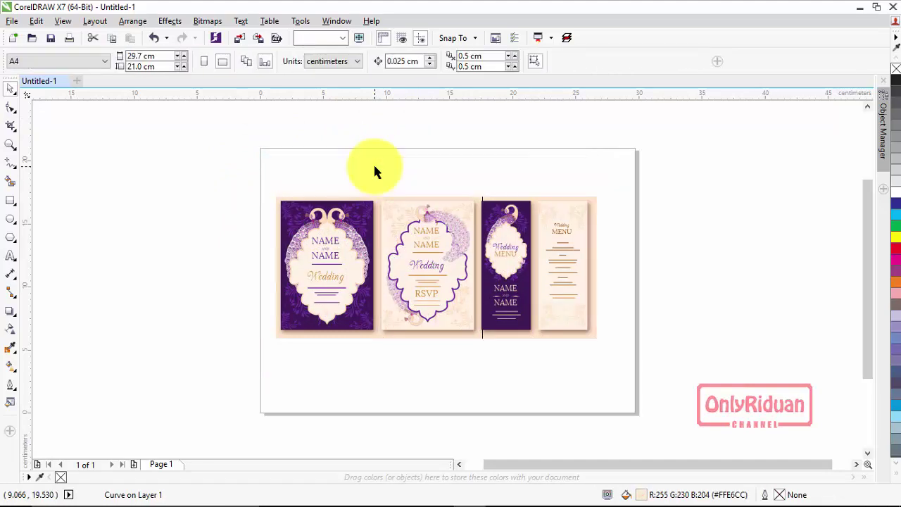
click(379, 197)
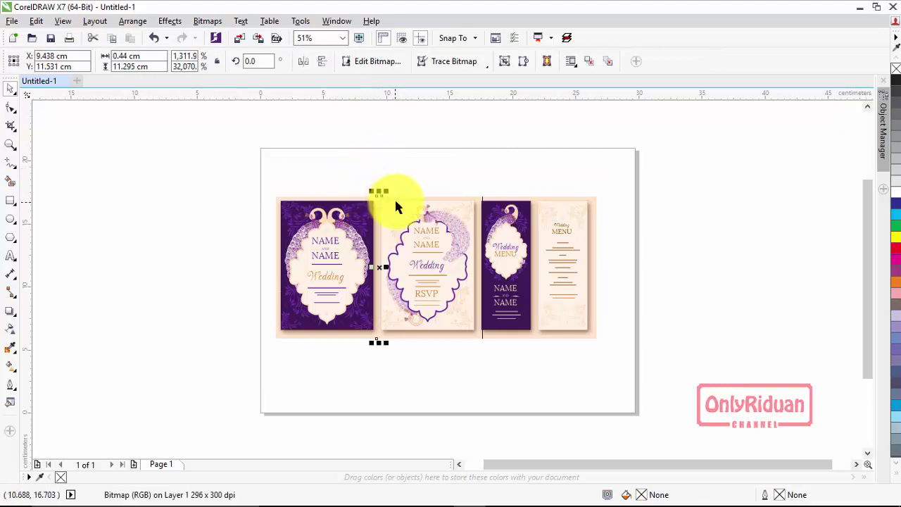
key(Delete)
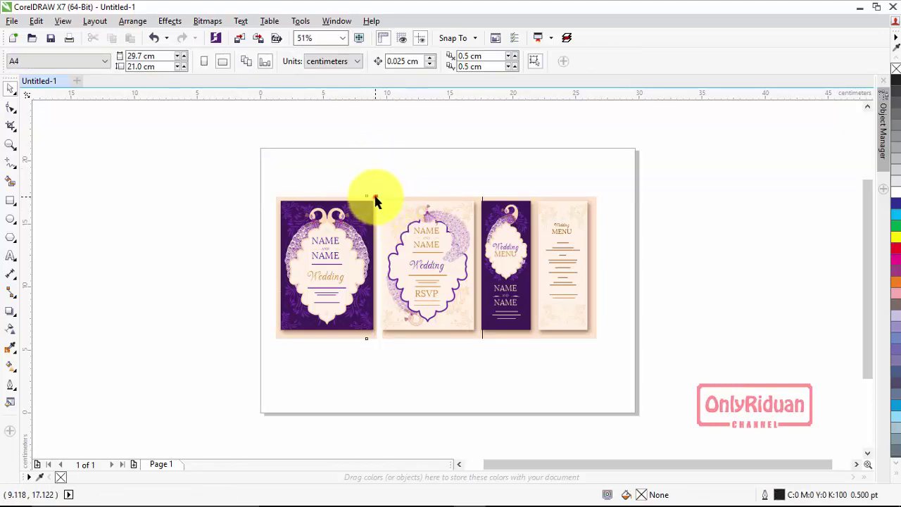
click(381, 202)
key(Delete)
click(400, 198)
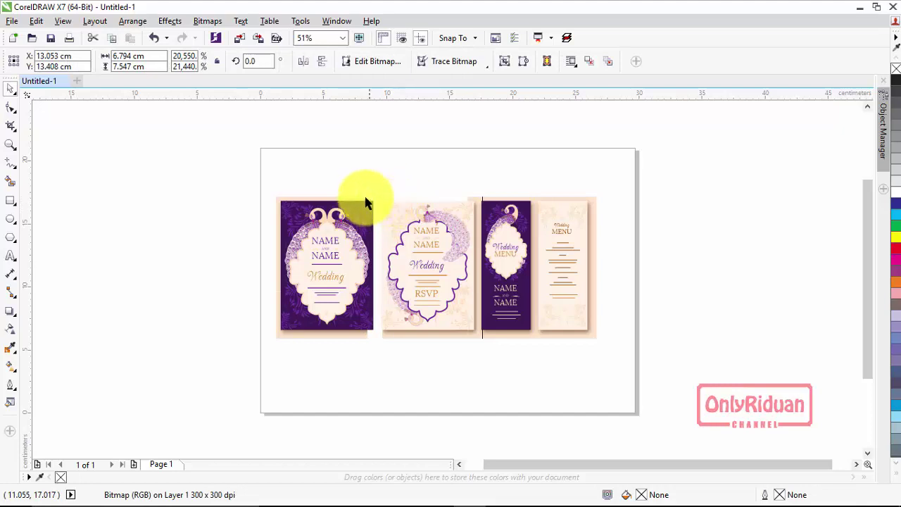
key(Delete)
click(385, 204)
key(Delete)
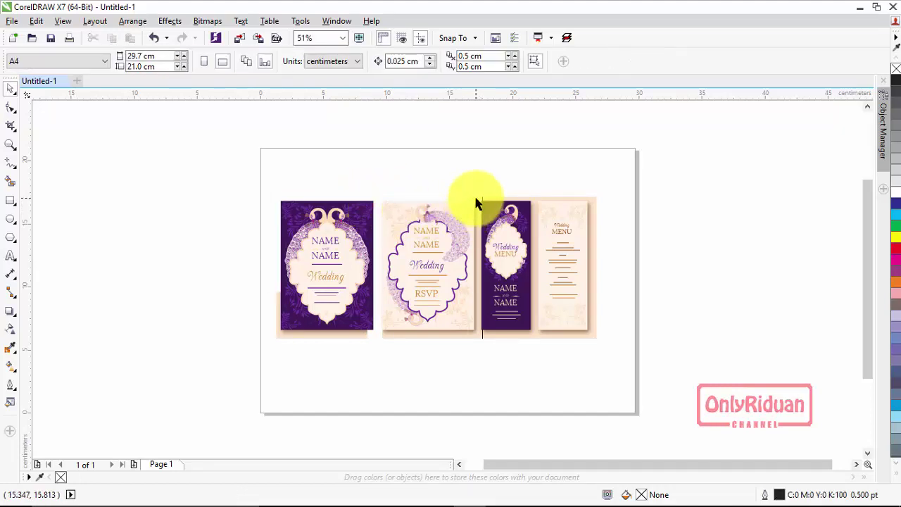
- Delete the leftover strips over the third and fourth cards and below the first two
click(475, 198)
key(Delete)
click(500, 202)
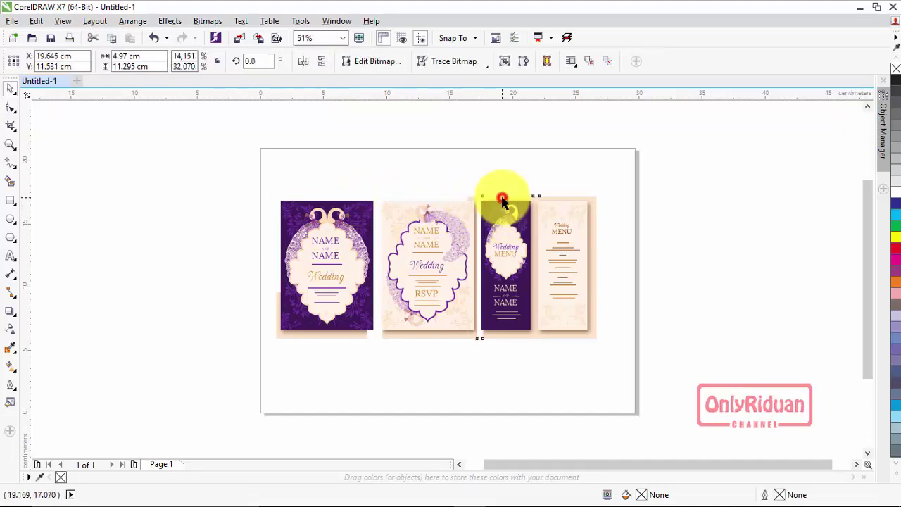
key(Delete)
click(565, 194)
key(Delete)
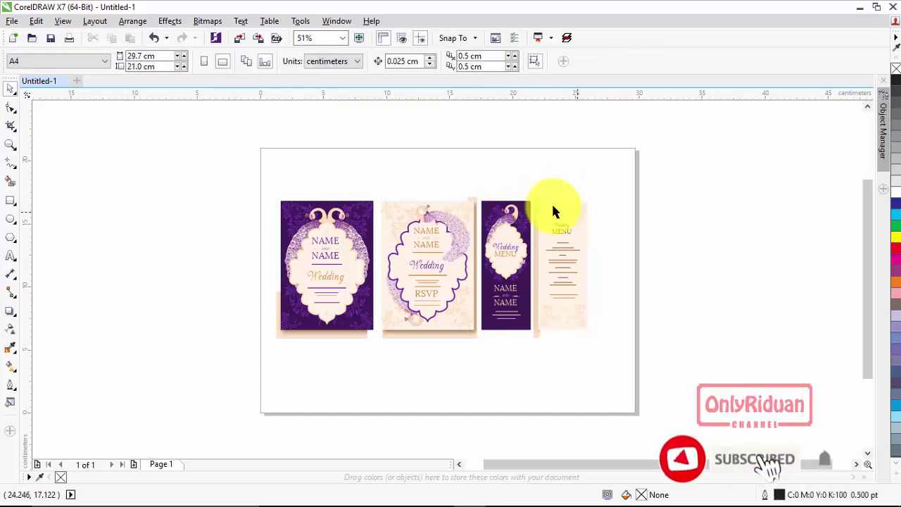
click(535, 196)
key(Delete)
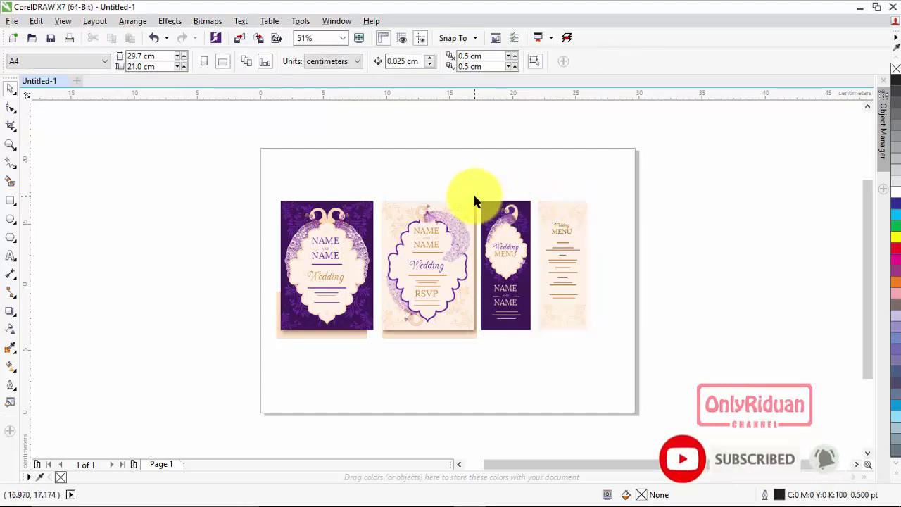
click(476, 197)
key(Delete)
click(464, 337)
key(Delete)
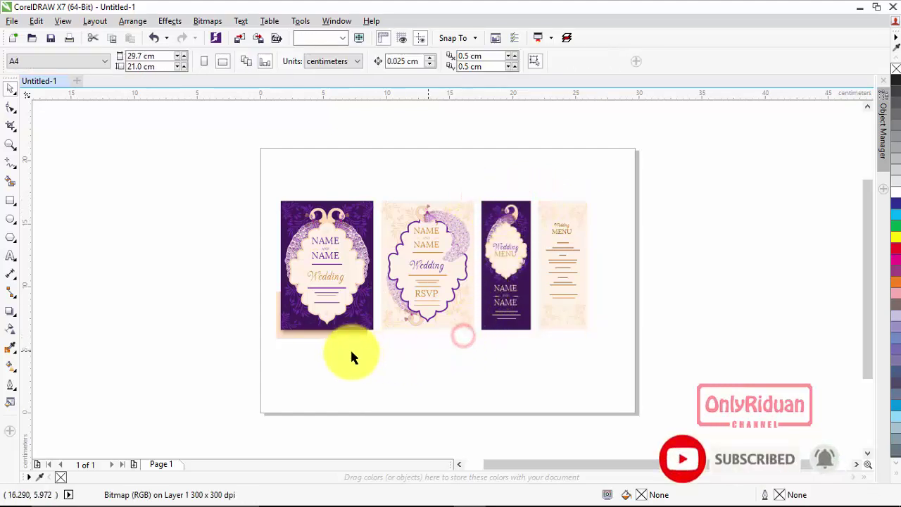
click(345, 337)
key(Delete)
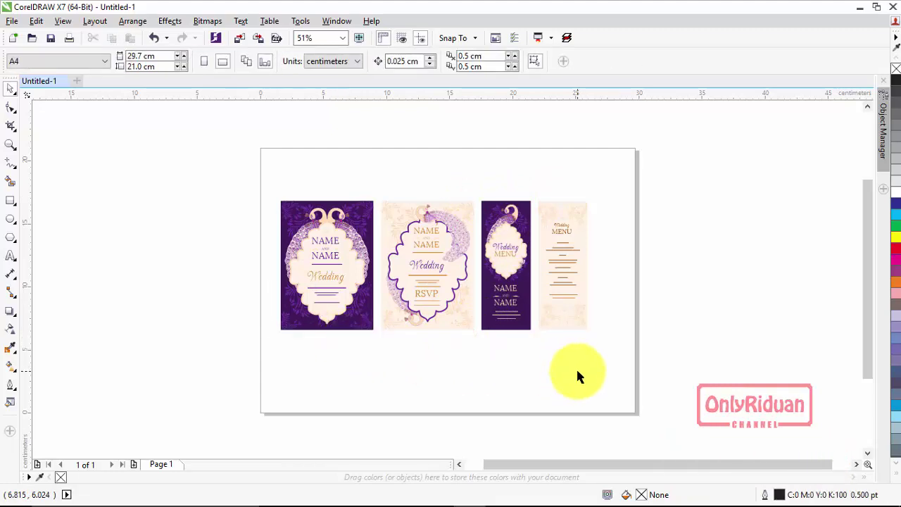
- Zoom into the first card and replace the second NAME placeholder with ERNA
click(10, 145)
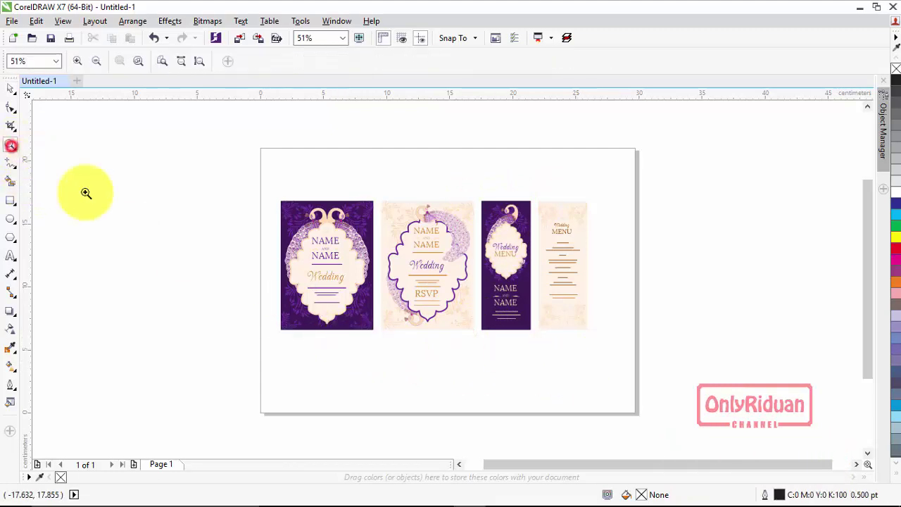
drag(282, 198, 472, 332)
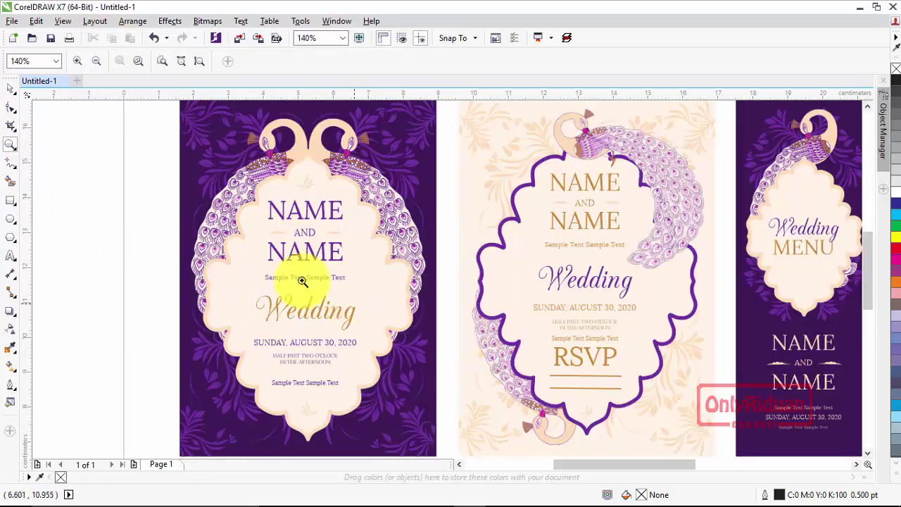
click(10, 256)
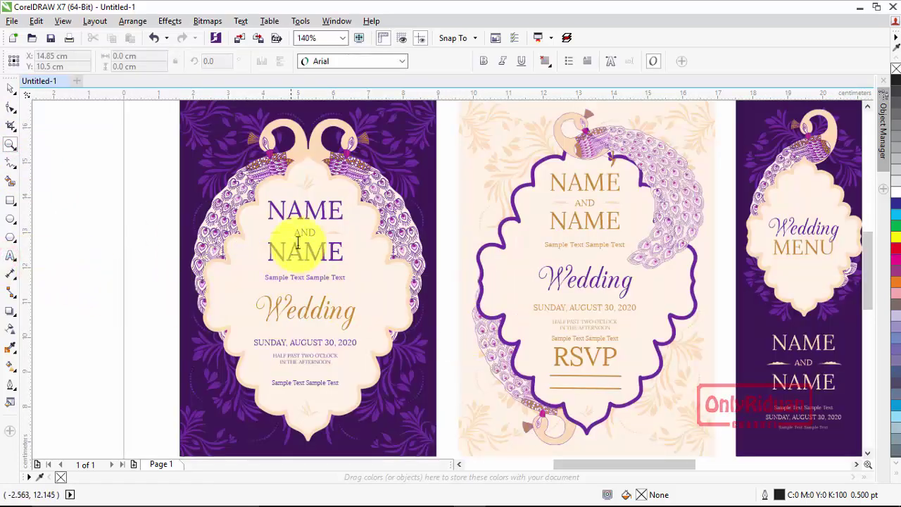
click(330, 209)
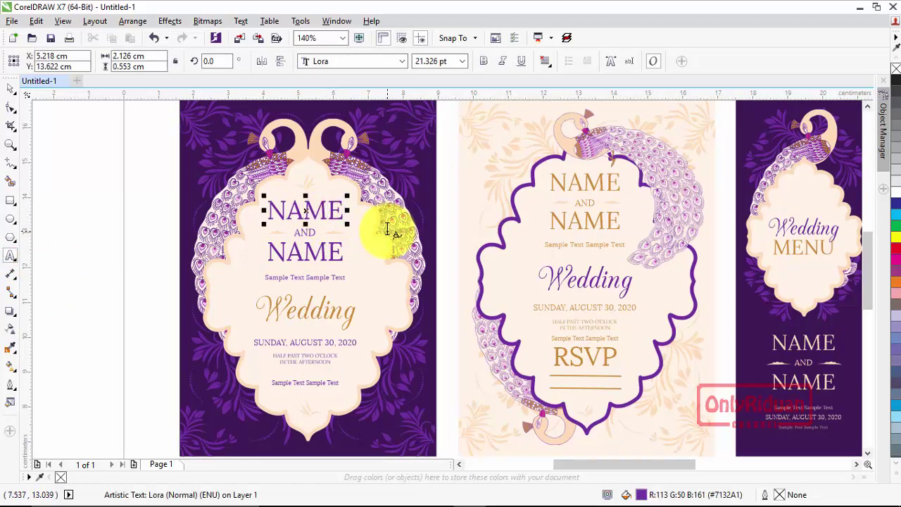
key(BackSpace)
key(BackSpace)
key(BackSpace)
text(ADY)
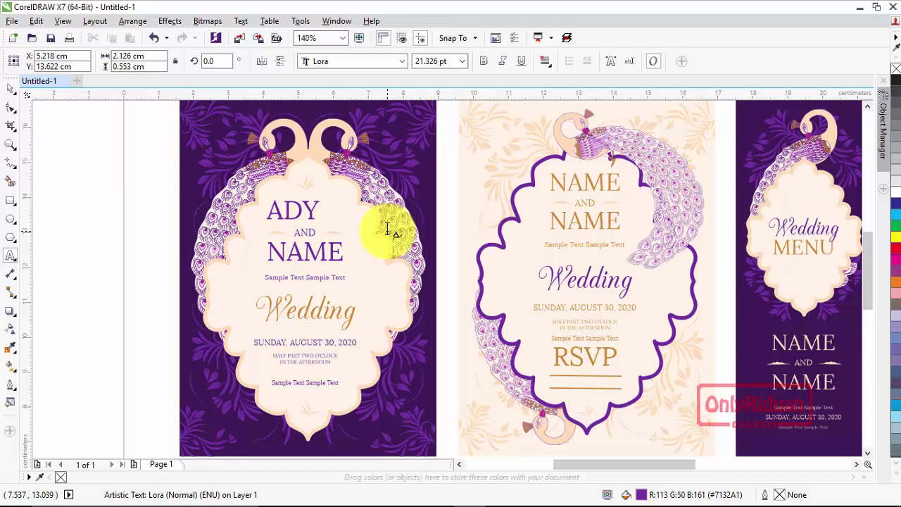
click(341, 251)
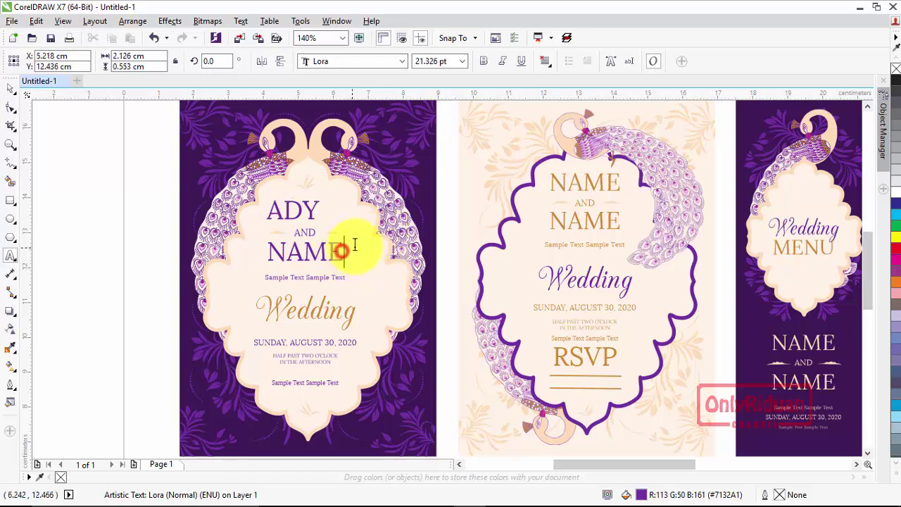
key(BackSpace)
key(BackSpace)
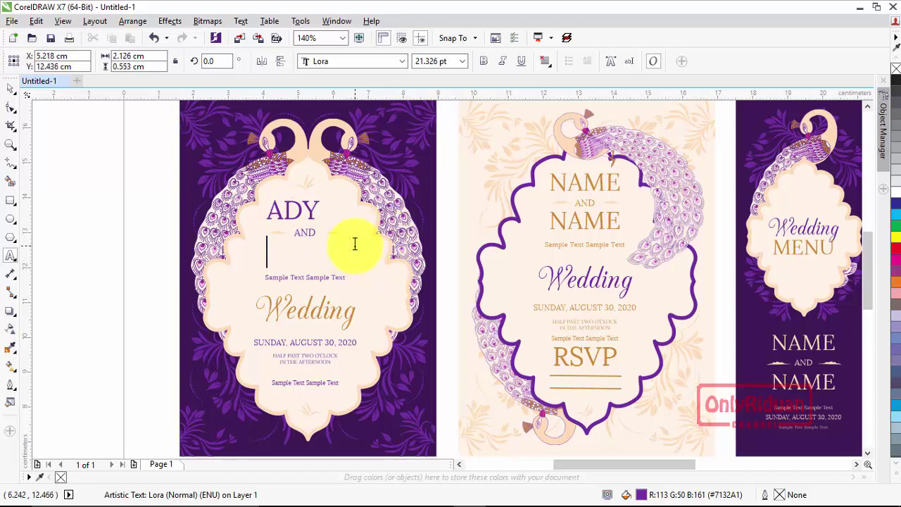
text(ERNA)
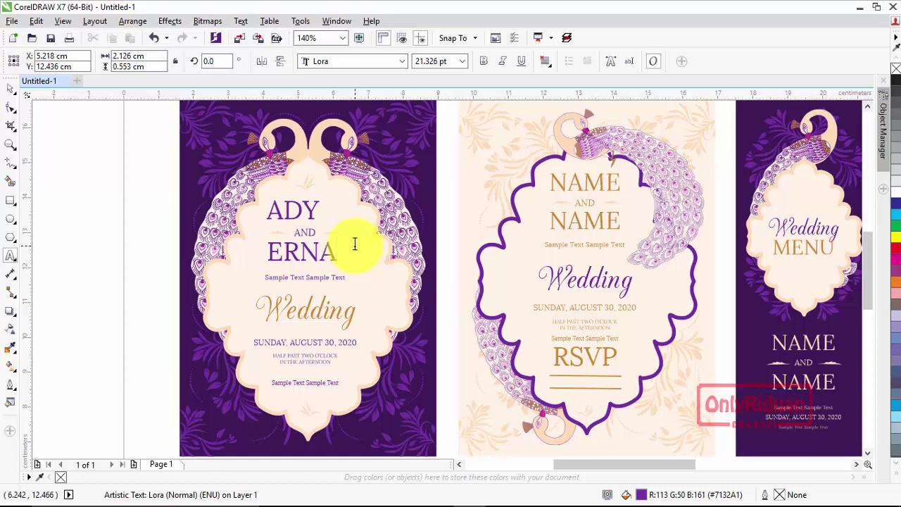
click(10, 87)
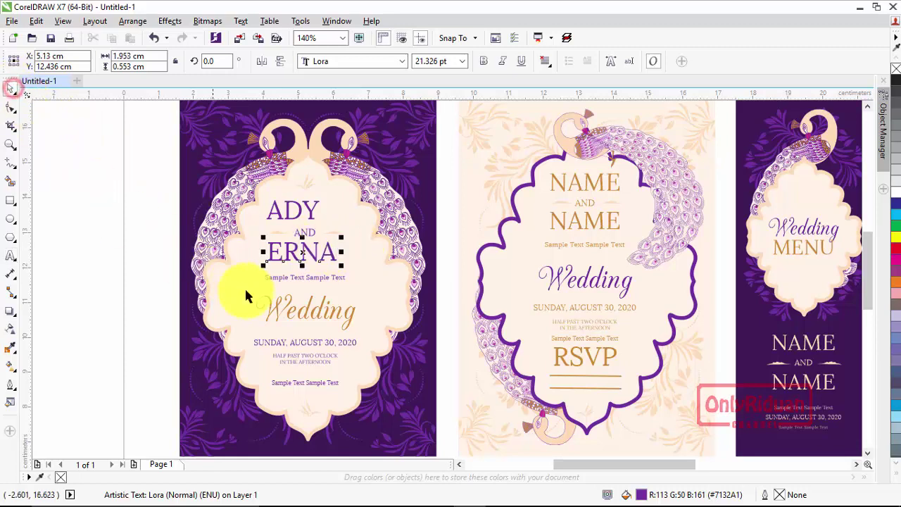
- Centre-align ADY, AND, ERNA and the Sample Text line on each other
click(314, 213)
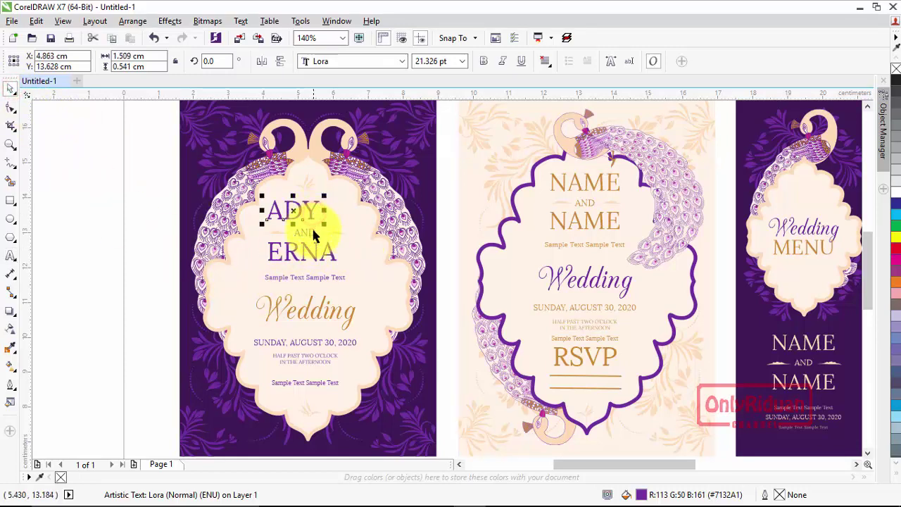
shift+click(314, 234)
shift+click(314, 252)
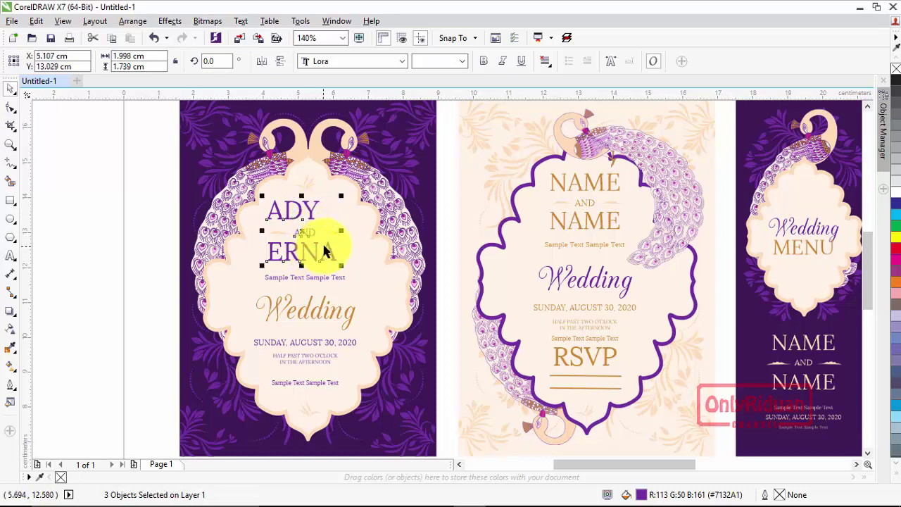
key(c)
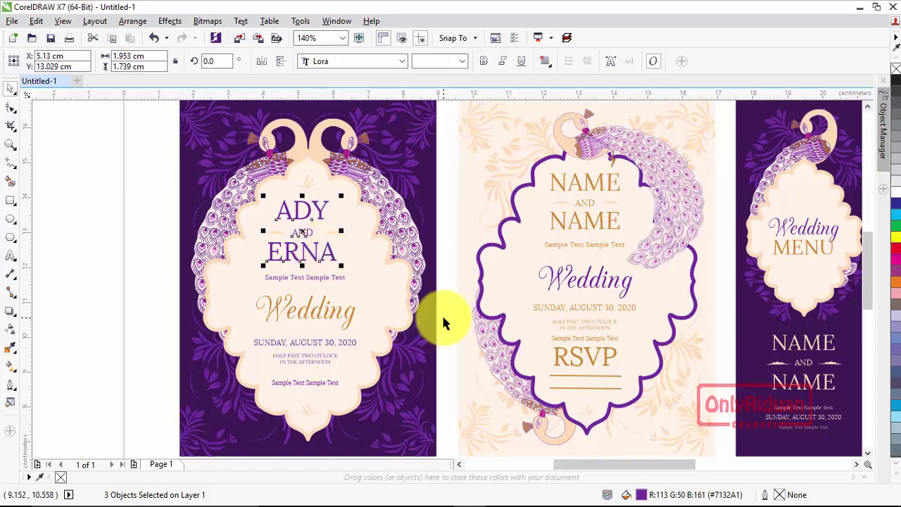
shift+click(321, 280)
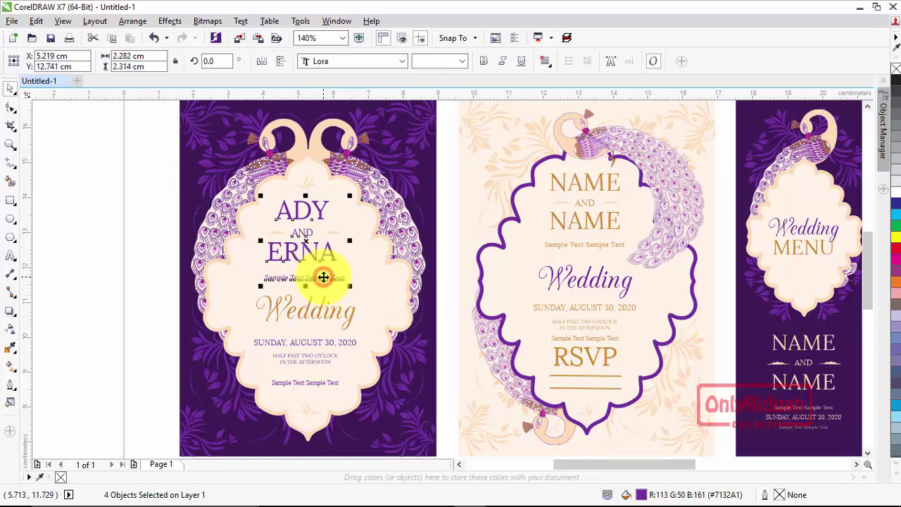
key(c)
click(109, 204)
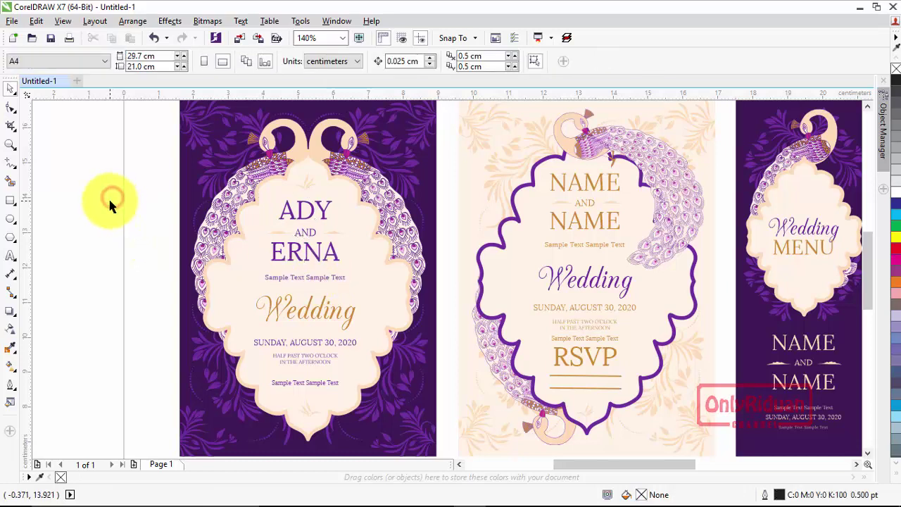
- Inspect text on the other cards, nudge a menu-card line up, and zoom out to show all four
click(553, 310)
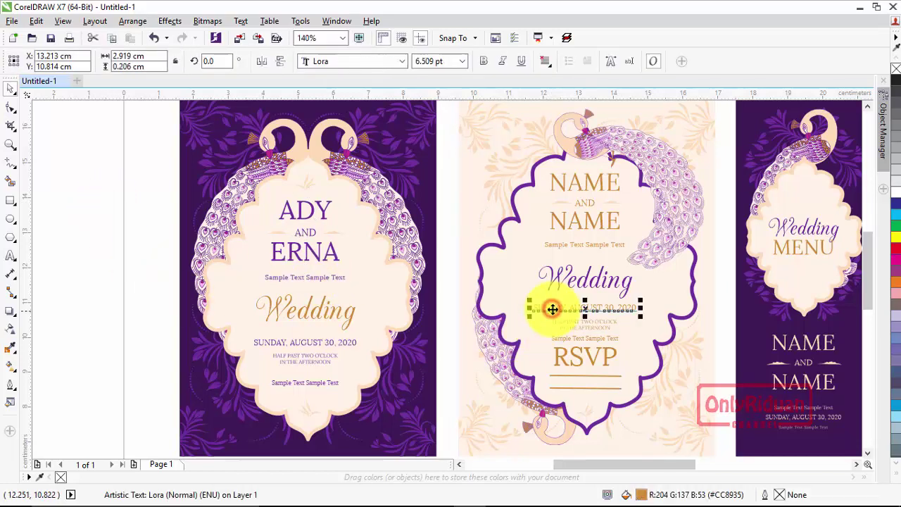
click(345, 312)
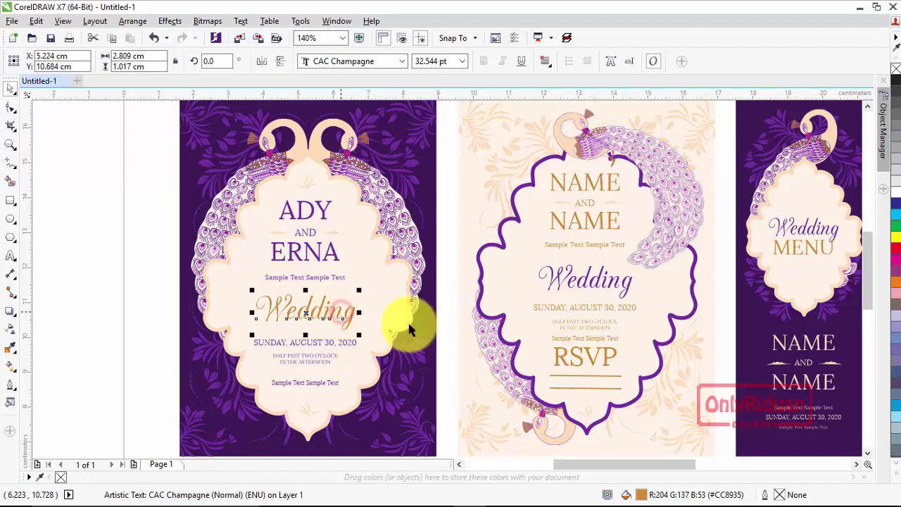
click(857, 465)
click(857, 465)
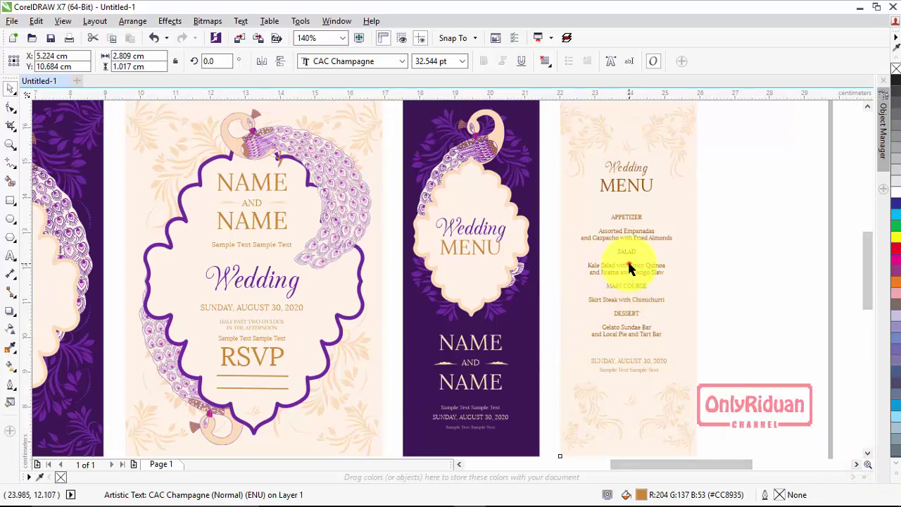
click(630, 269)
drag(630, 291, 628, 268)
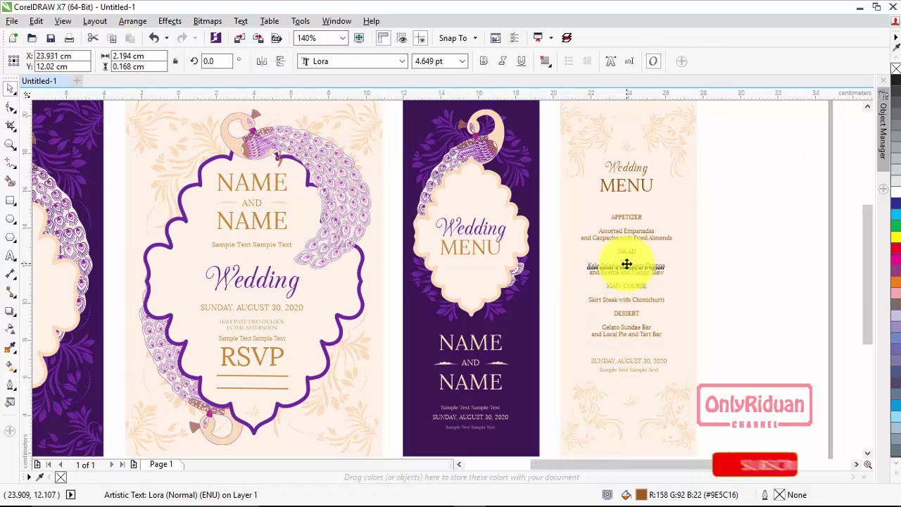
scroll(627, 266, down, 3)
click(687, 273)
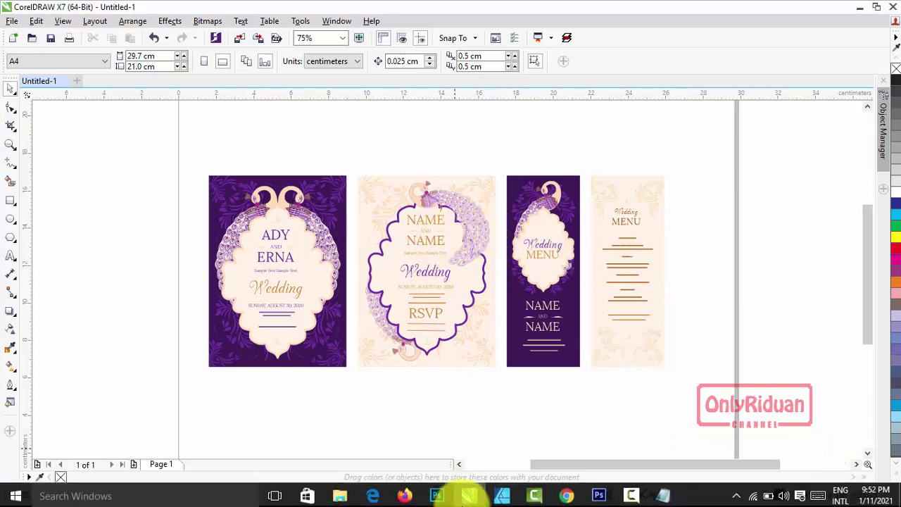
- Bring the TUTORiduan wedding-template article back up in Chrome and skim its first templates
click(565, 493)
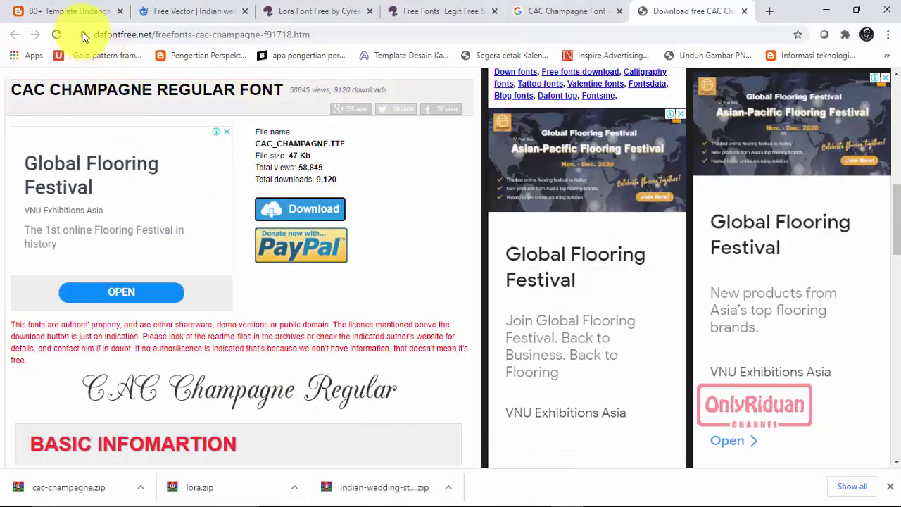
click(70, 11)
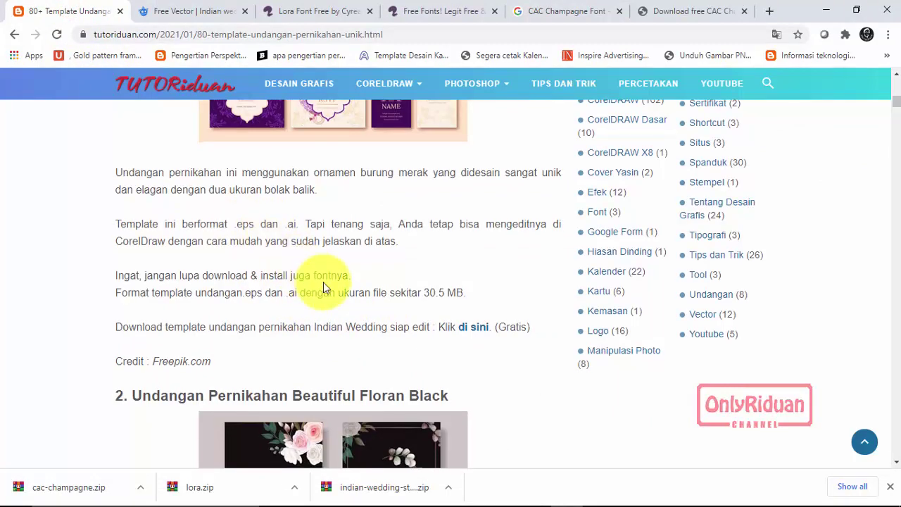
scroll(323, 282, down, 3)
scroll(323, 282, down, 2)
scroll(323, 282, up, 2)
scroll(325, 286, down, 2)
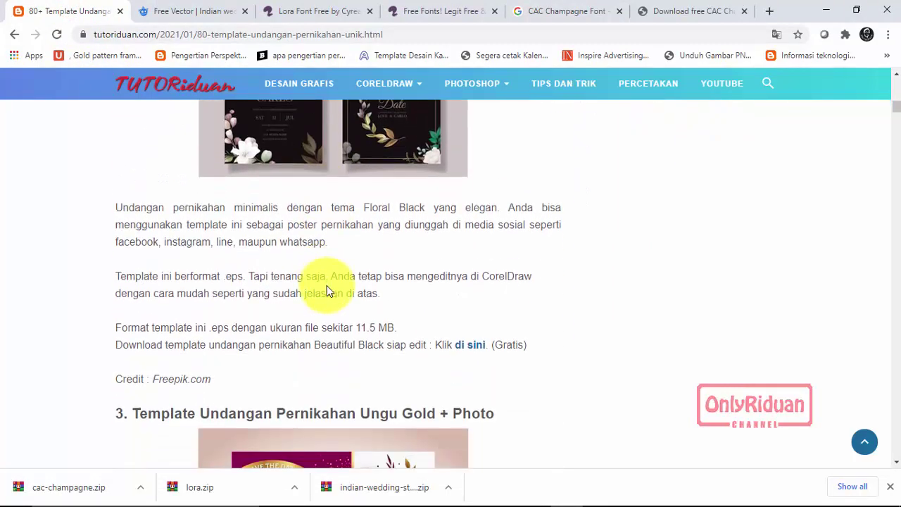
scroll(320, 298, down, 3)
scroll(321, 298, down, 1)
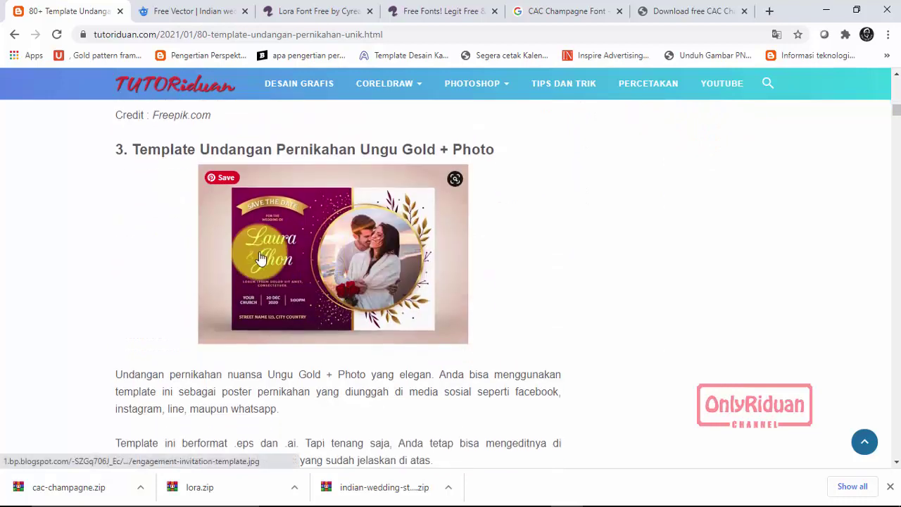
scroll(282, 268, down, 3)
scroll(298, 249, up, 1)
scroll(311, 254, down, 2)
scroll(310, 252, up, 1)
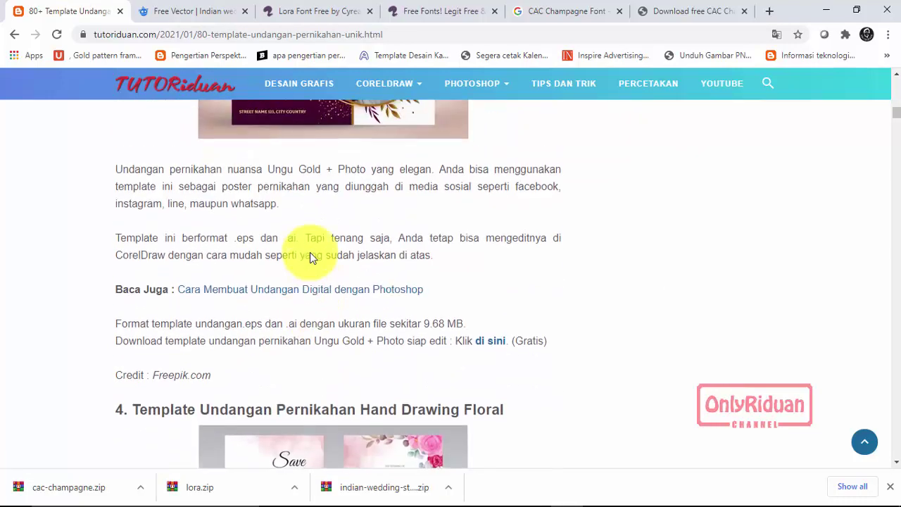
scroll(312, 242, up, 1)
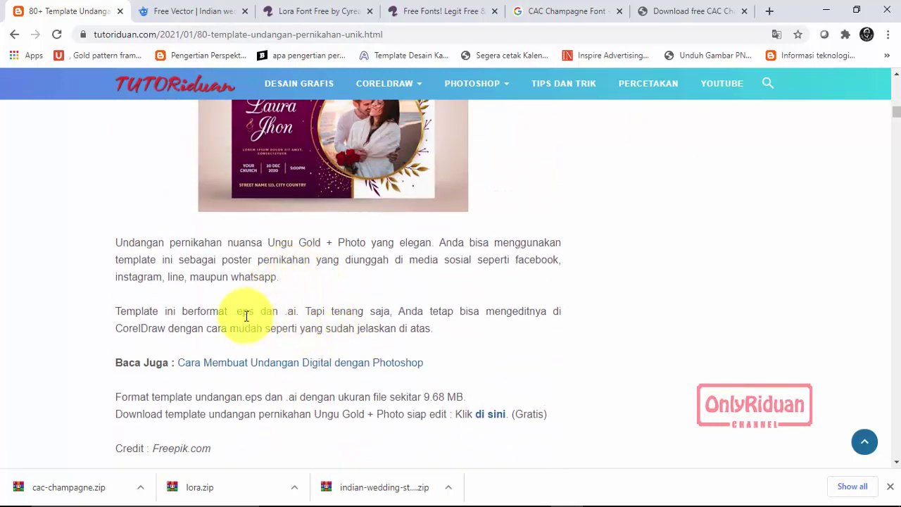
scroll(291, 312, down, 3)
scroll(291, 315, down, 2)
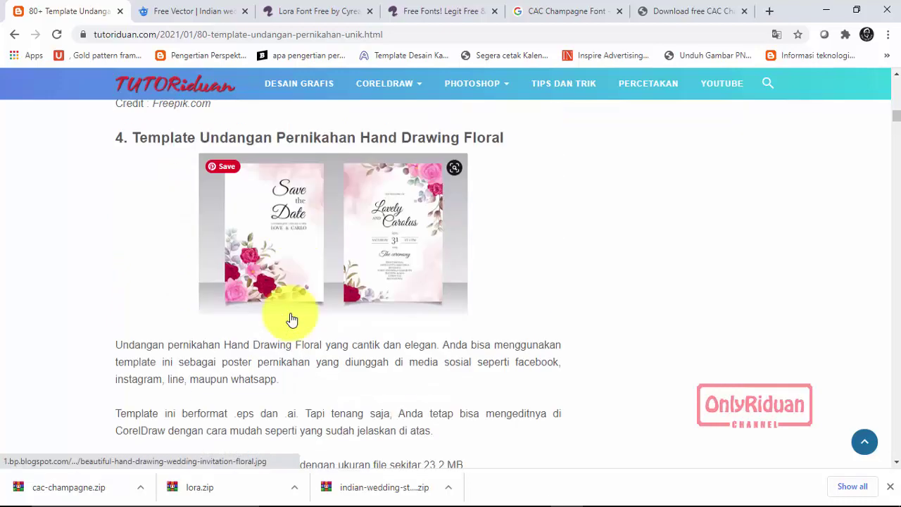
scroll(294, 309, down, 1)
scroll(297, 310, down, 2)
scroll(296, 271, up, 1)
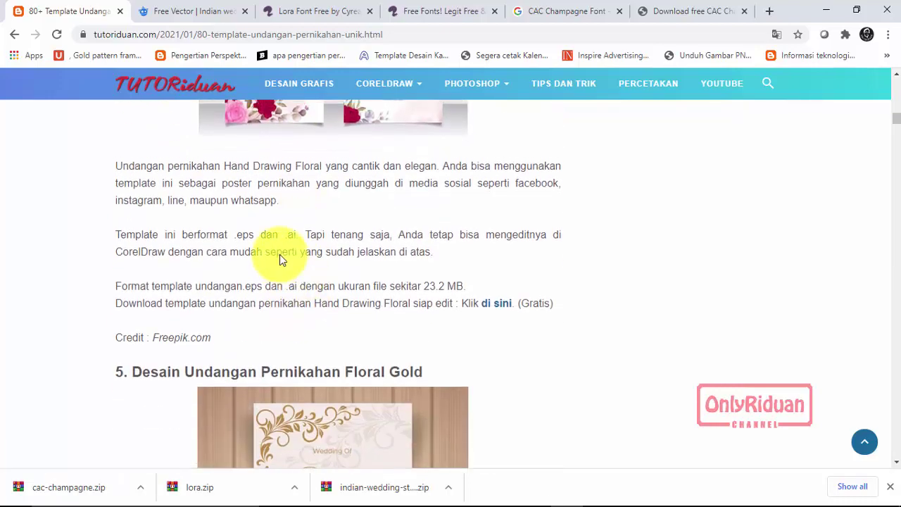
scroll(281, 258, up, 1)
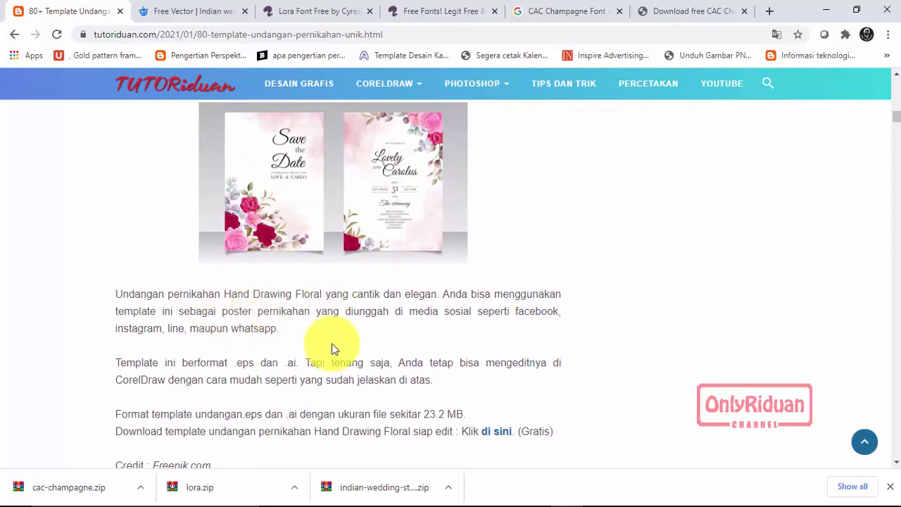
scroll(332, 345, down, 1)
scroll(338, 342, down, 2)
scroll(343, 338, up, 3)
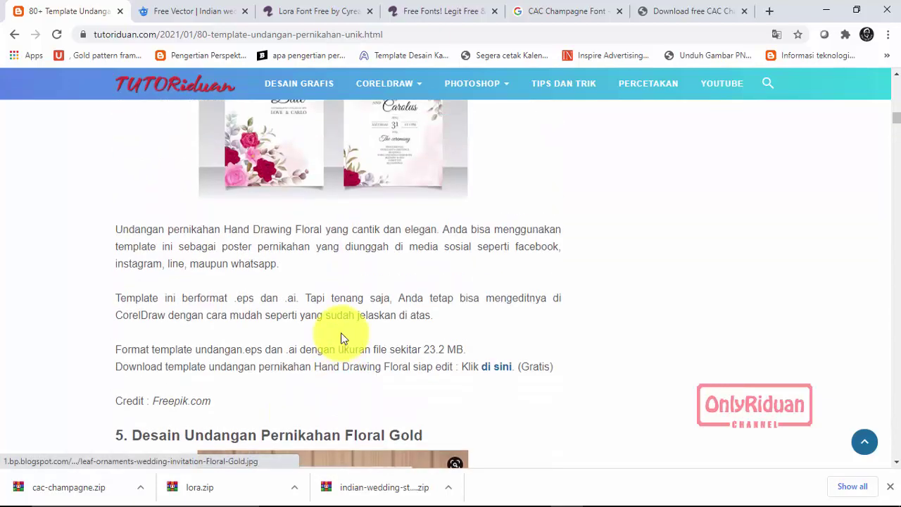
scroll(342, 334, up, 5)
scroll(342, 333, up, 5)
scroll(342, 333, up, 5)
scroll(342, 332, up, 3)
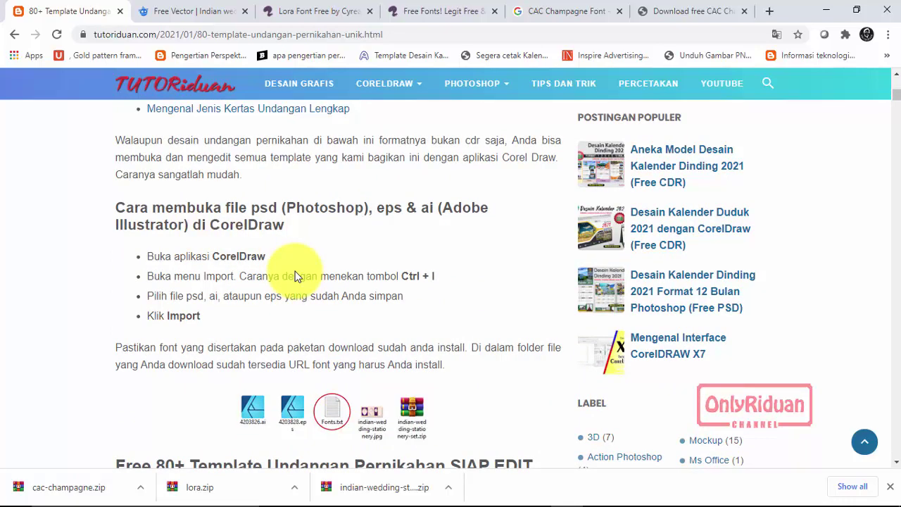
- Scroll down through the numbered wedding invitation templates in the article
scroll(296, 273, down, 3)
scroll(296, 276, down, 6)
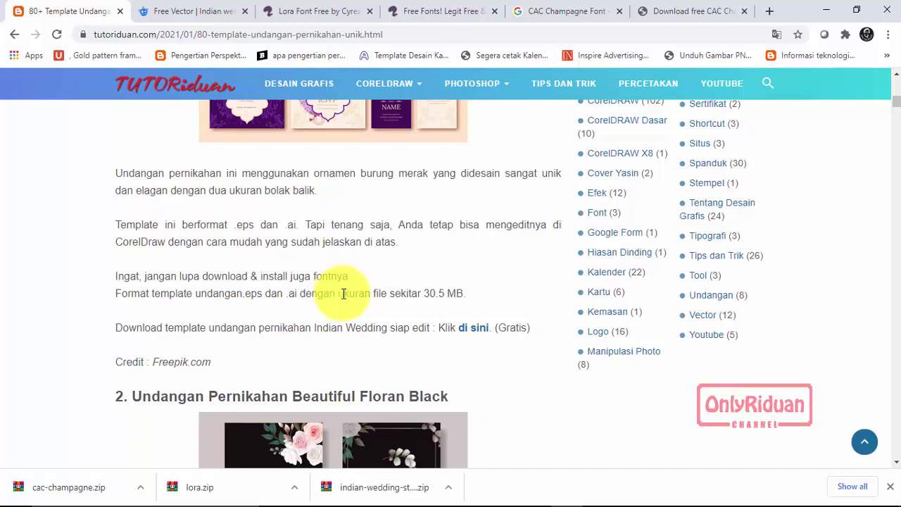
scroll(342, 293, down, 1)
scroll(342, 293, down, 2)
scroll(343, 293, down, 4)
scroll(343, 293, down, 4)
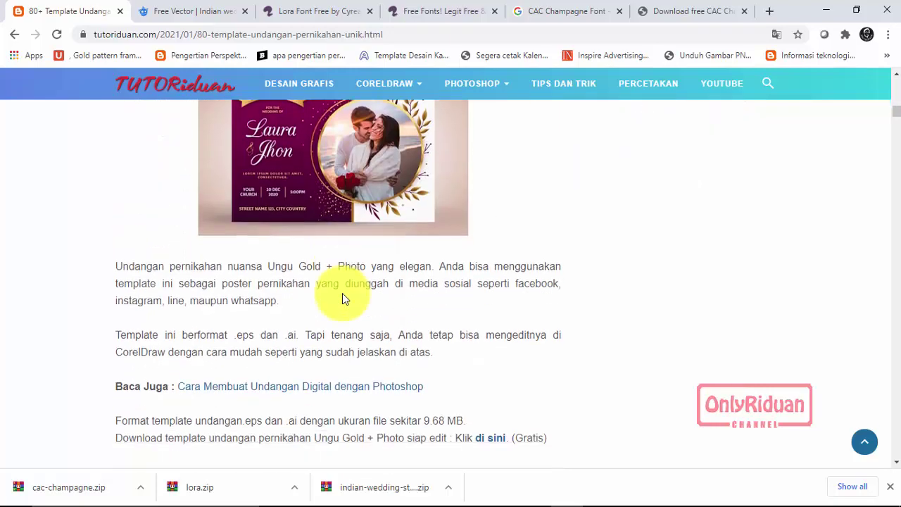
scroll(343, 293, down, 4)
scroll(342, 293, down, 4)
scroll(342, 293, down, 2)
scroll(343, 293, down, 3)
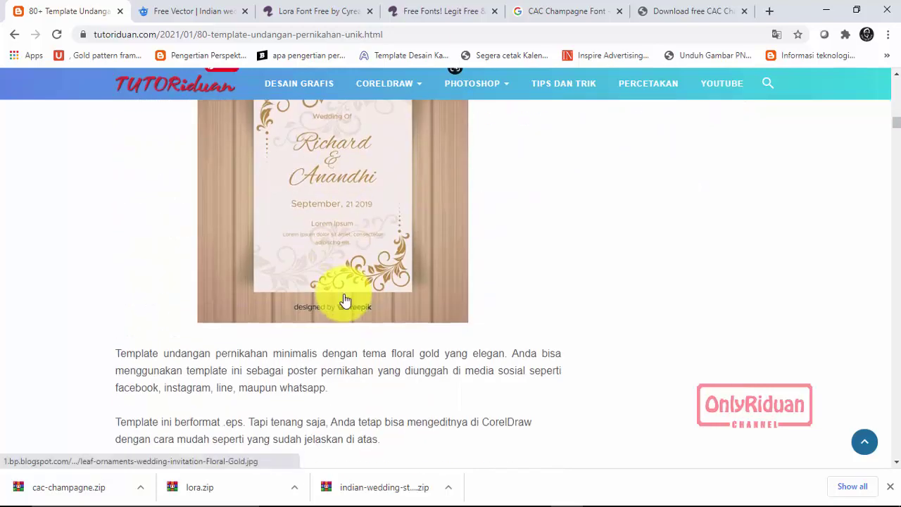
scroll(345, 300, down, 5)
scroll(345, 300, down, 5)
scroll(345, 300, down, 5)
scroll(345, 300, down, 5)
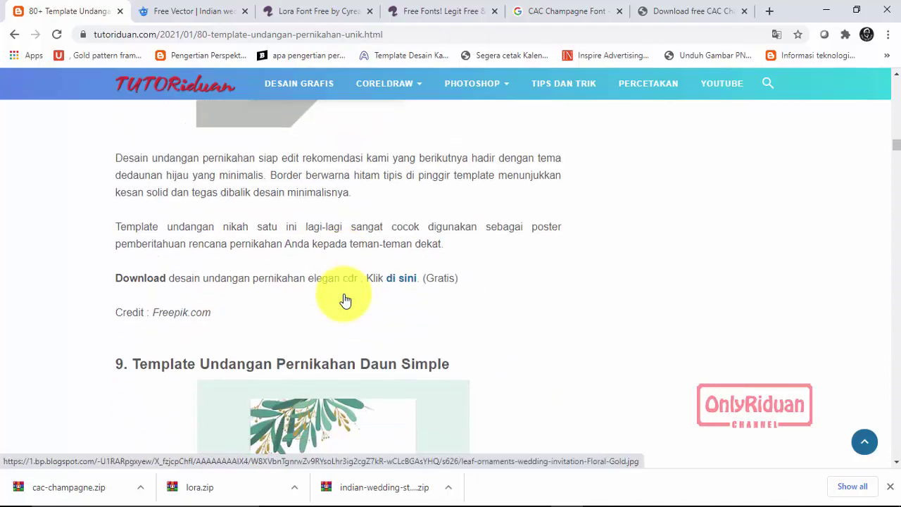
scroll(345, 300, down, 5)
scroll(345, 300, down, 5)
scroll(345, 300, down, 5)
scroll(345, 300, down, 5)
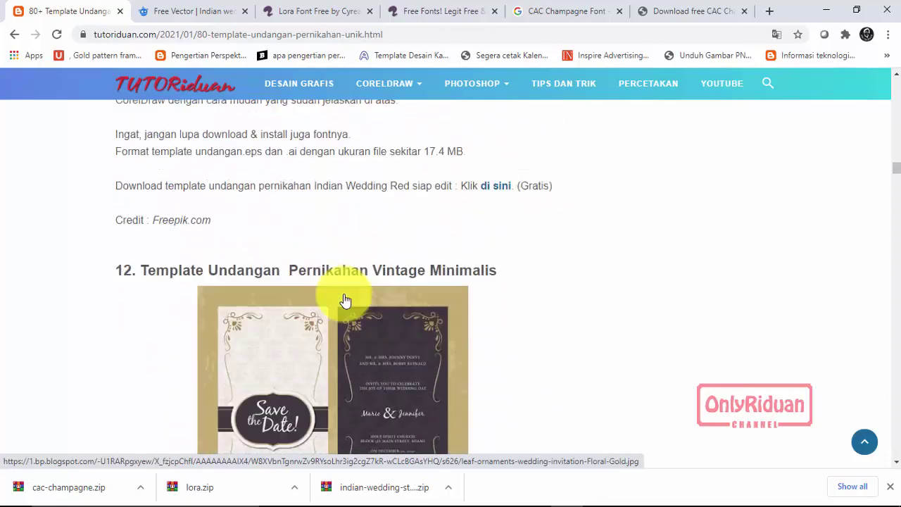
scroll(345, 300, down, 5)
scroll(345, 300, down, 5)
scroll(345, 300, down, 5)
scroll(345, 300, down, 5)
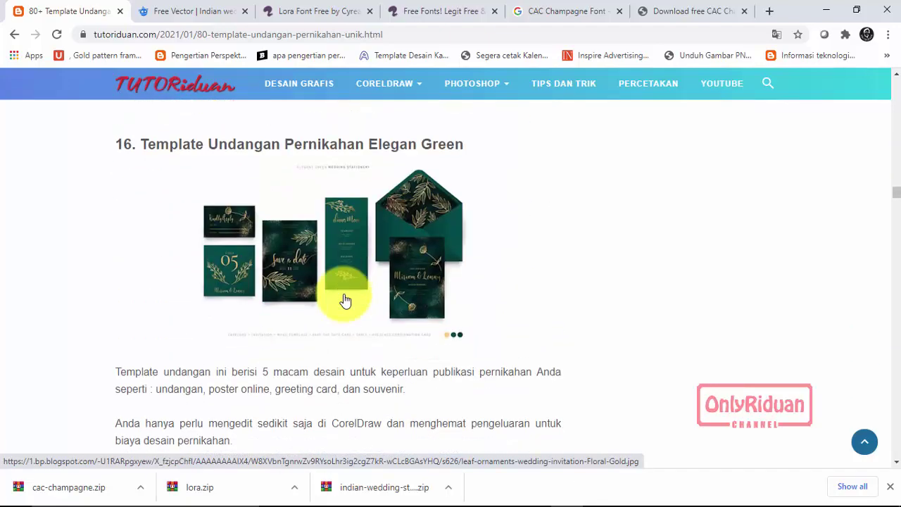
scroll(345, 300, down, 5)
scroll(345, 300, down, 5)
scroll(345, 300, down, 5)
scroll(346, 300, down, 5)
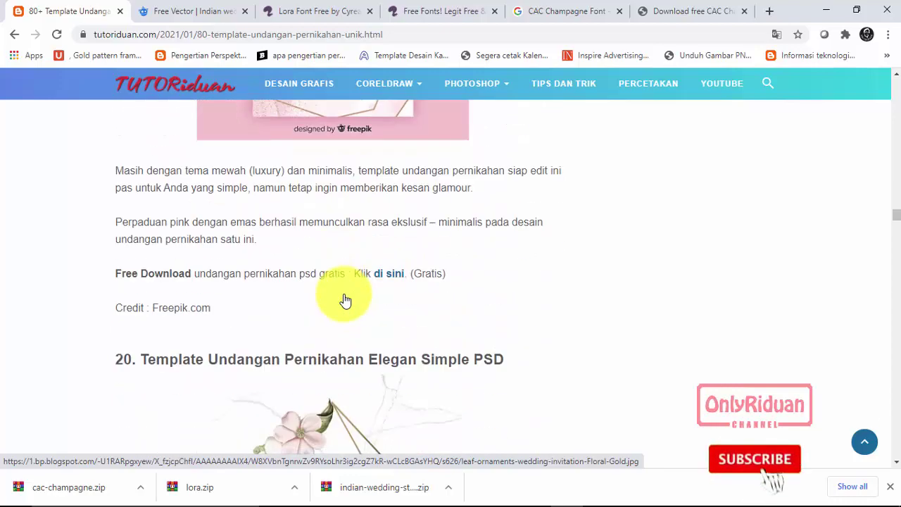
scroll(345, 300, down, 5)
scroll(345, 300, down, 3)
scroll(345, 300, down, 2)
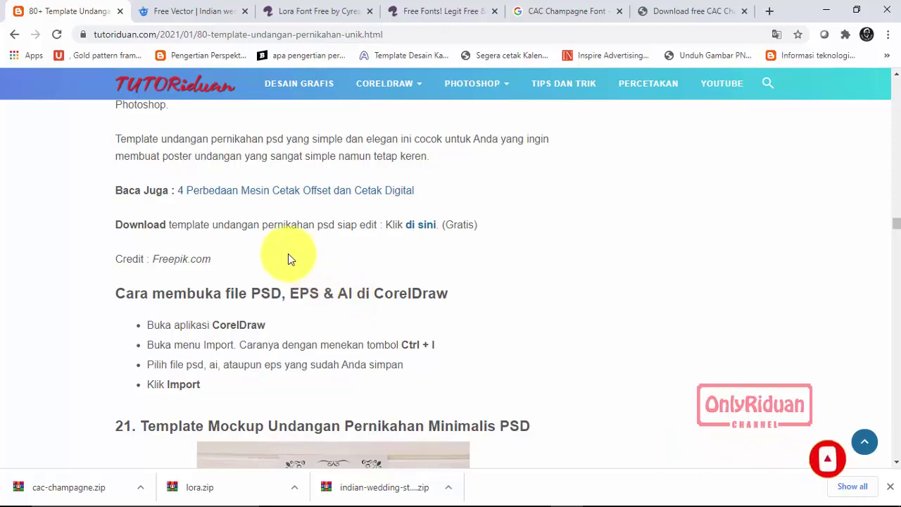
- Continue further down the template list, then jump back to the article's title
scroll(288, 255, down, 2)
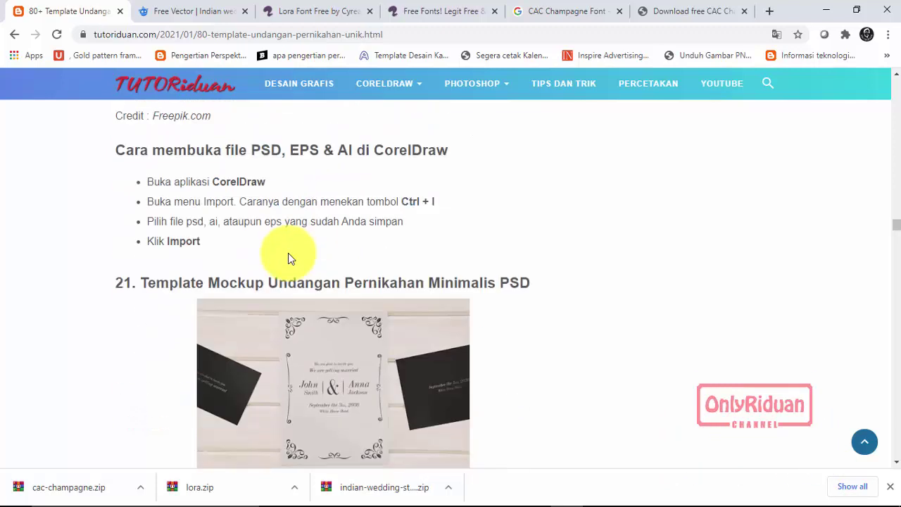
scroll(288, 255, down, 5)
scroll(289, 255, down, 5)
scroll(296, 260, down, 5)
scroll(296, 260, down, 5)
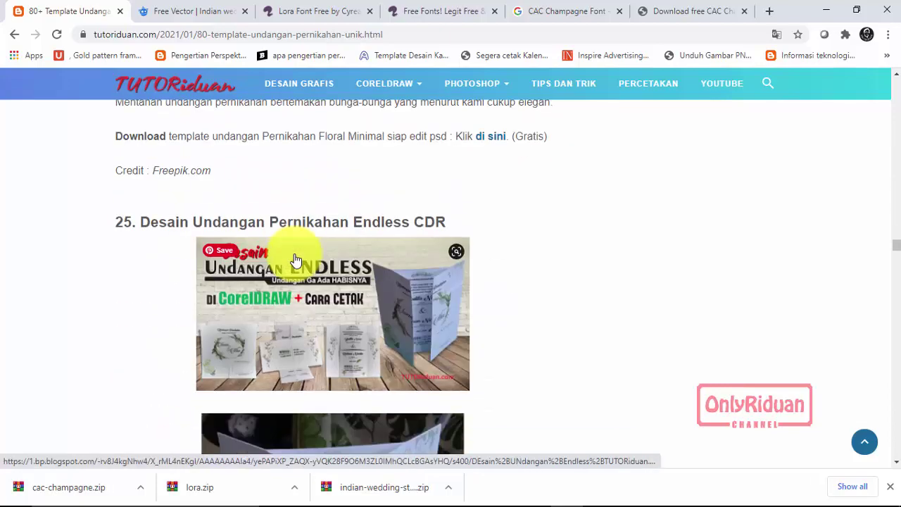
scroll(296, 261, down, 5)
scroll(296, 260, down, 5)
scroll(296, 261, down, 5)
scroll(296, 261, down, 5)
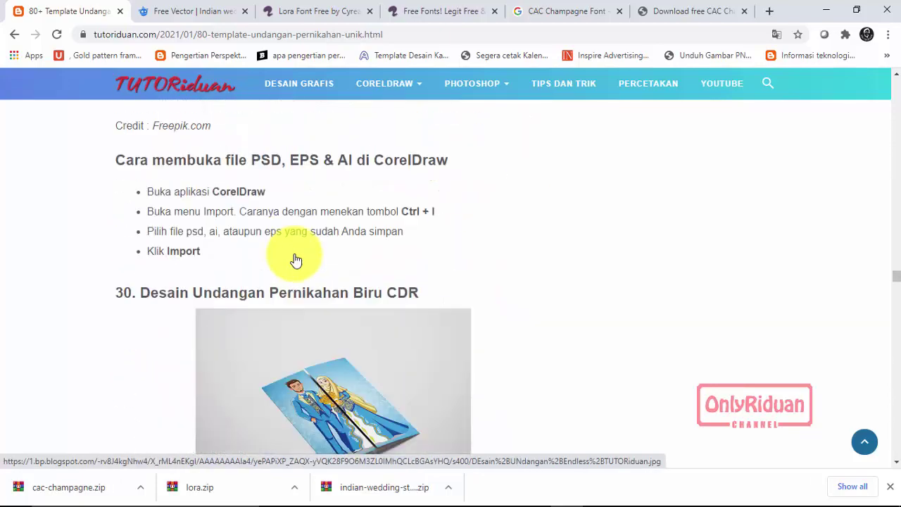
scroll(296, 261, down, 5)
scroll(296, 261, down, 5)
scroll(295, 261, down, 3)
scroll(295, 260, down, 3)
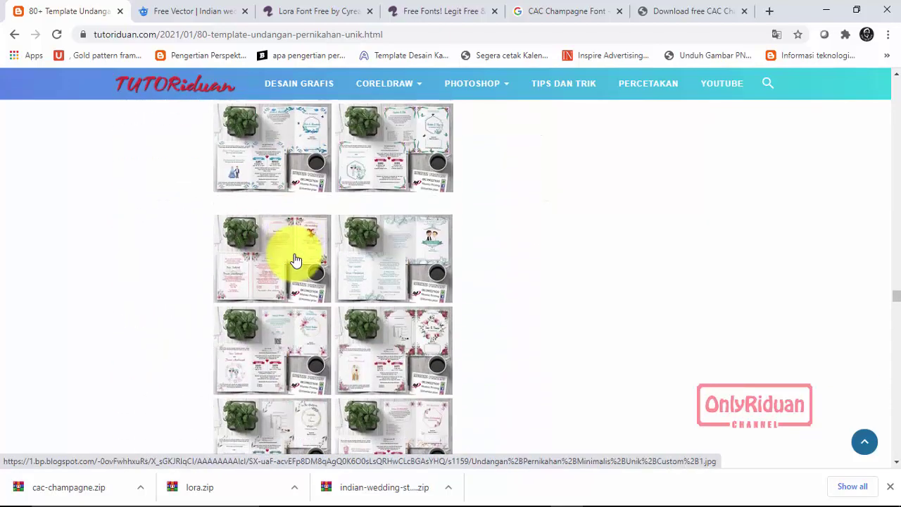
scroll(296, 260, down, 3)
scroll(296, 261, down, 4)
scroll(296, 261, down, 3)
scroll(296, 261, down, 3)
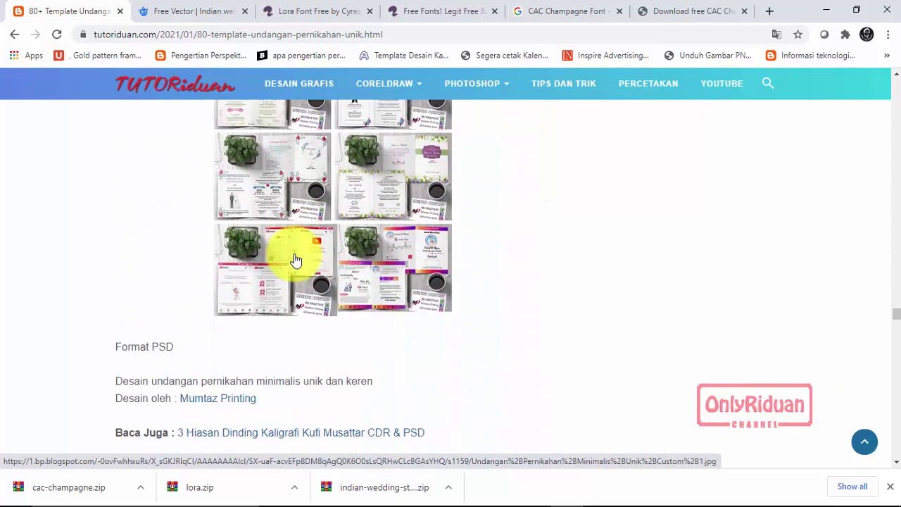
scroll(296, 260, down, 4)
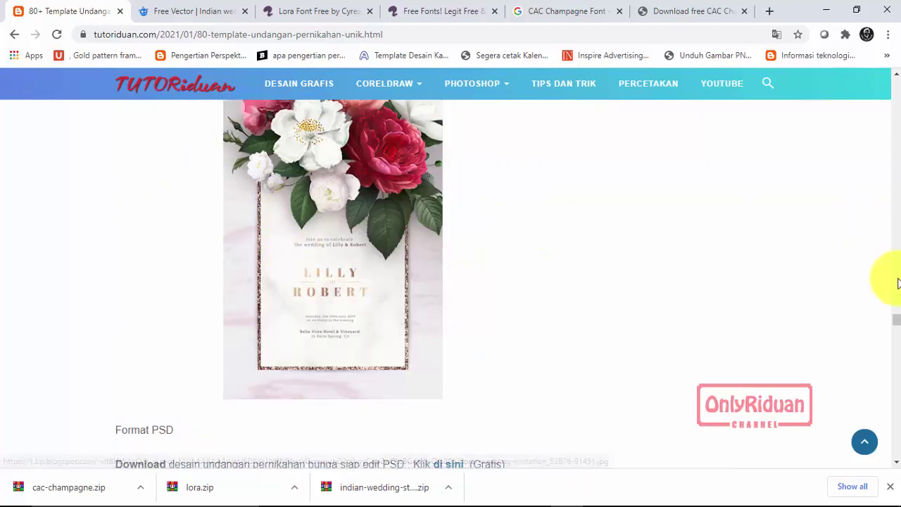
click(869, 443)
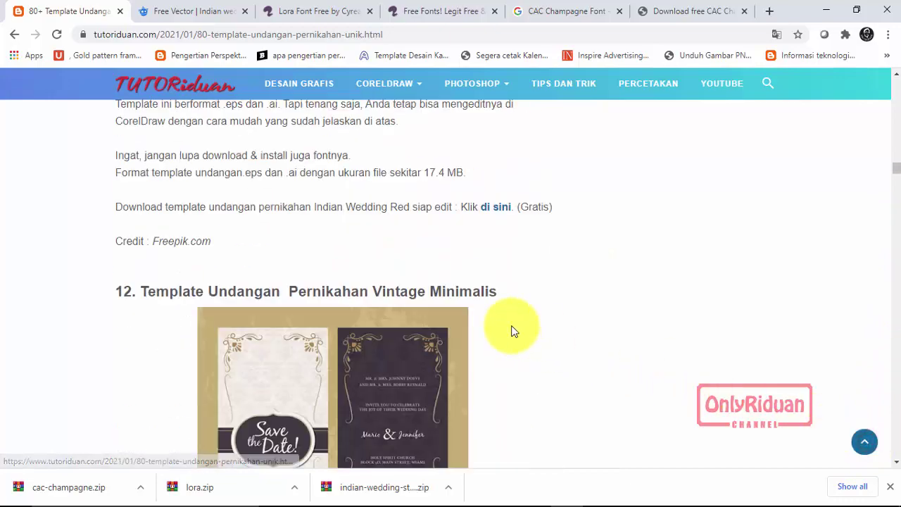
scroll(448, 321, down, 1)
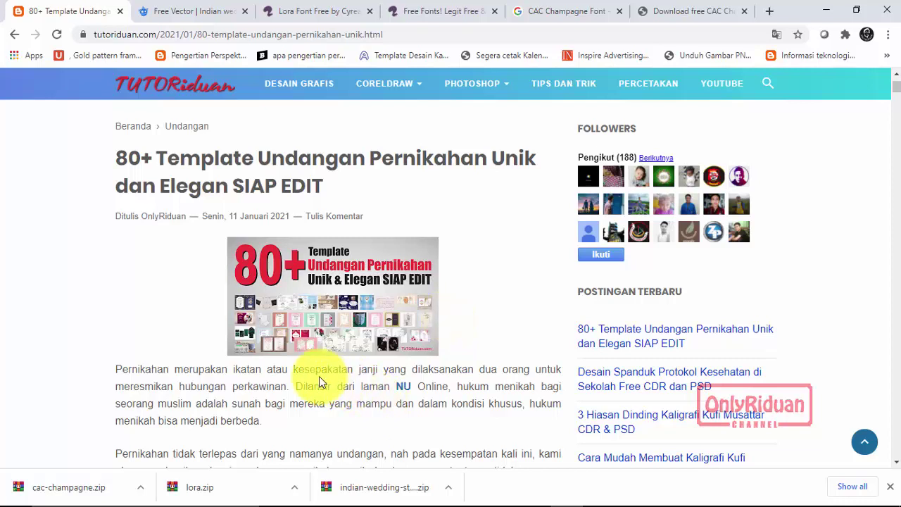
- Scroll further down through the remaining invitation templates in the article
scroll(319, 376, down, 10)
scroll(321, 376, down, 9)
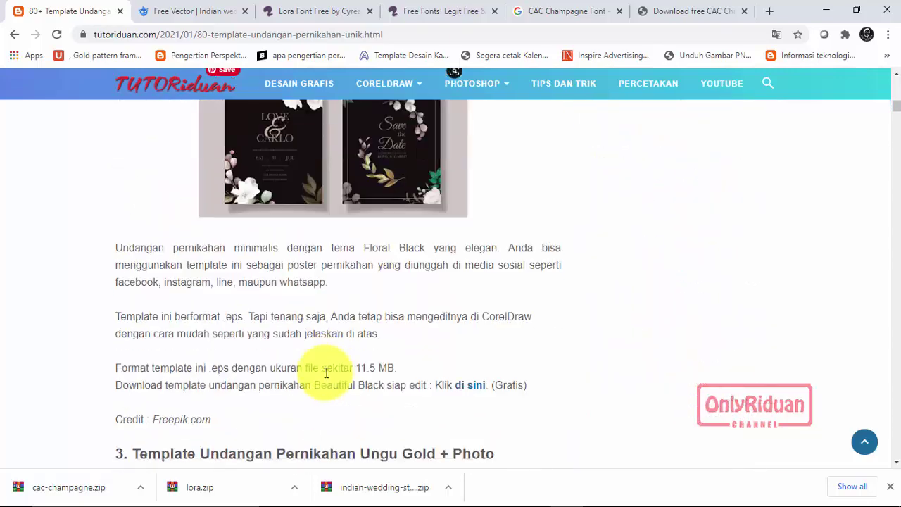
scroll(326, 369, down, 6)
scroll(321, 372, down, 6)
scroll(324, 370, down, 5)
scroll(326, 373, down, 8)
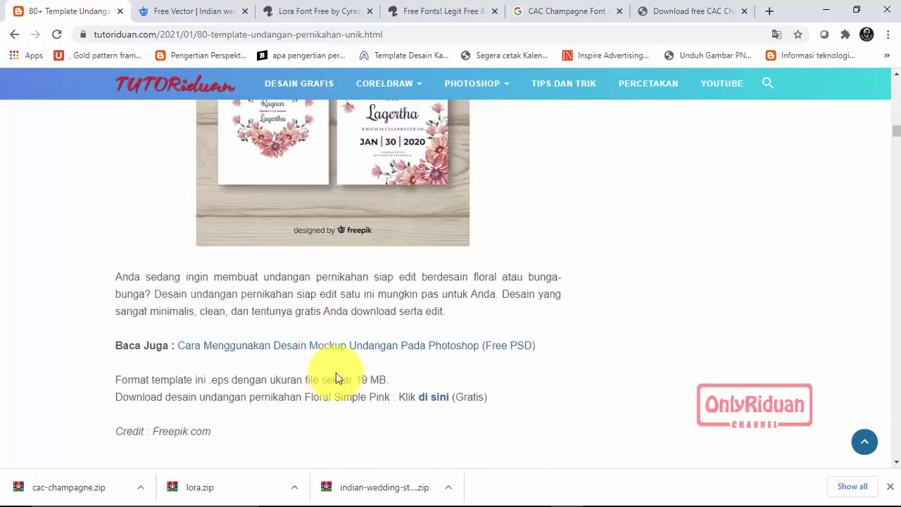
scroll(332, 369, down, 5)
drag(895, 136, 896, 235)
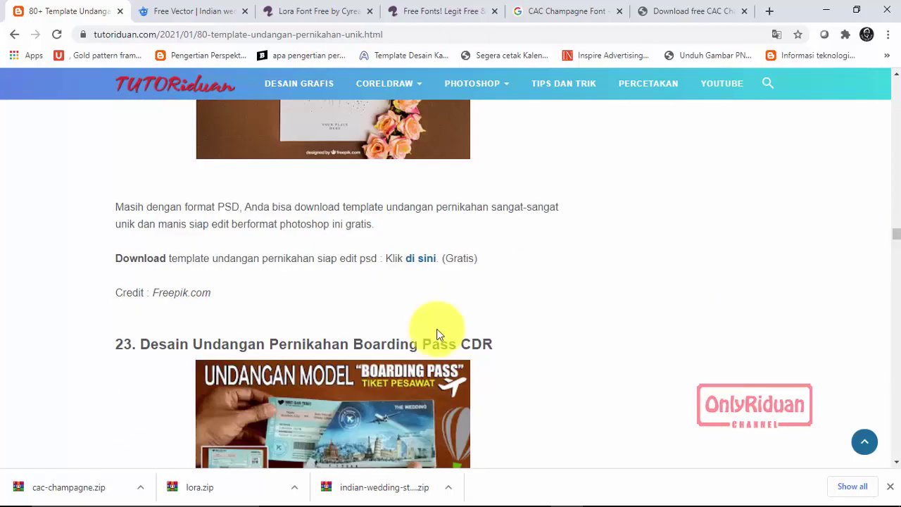
scroll(312, 322, down, 5)
scroll(316, 326, down, 4)
scroll(207, 302, up, 5)
scroll(155, 280, down, 2)
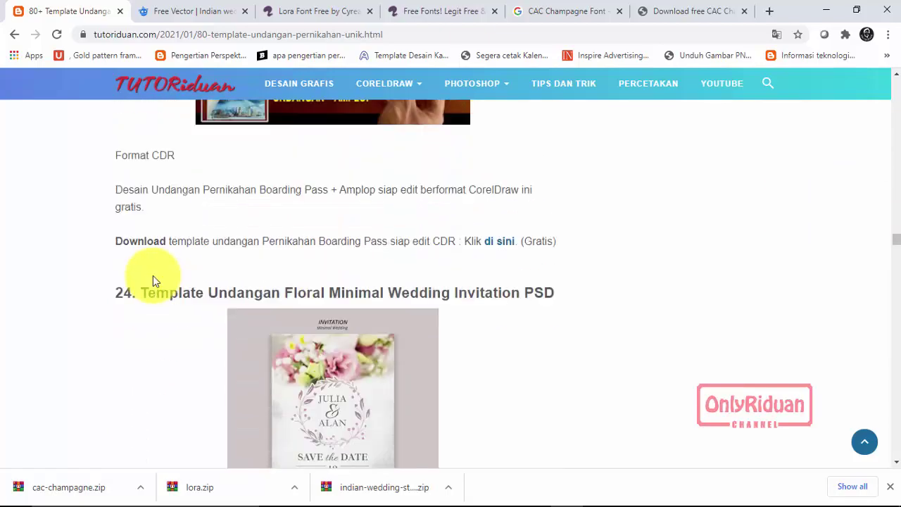
scroll(162, 278, down, 5)
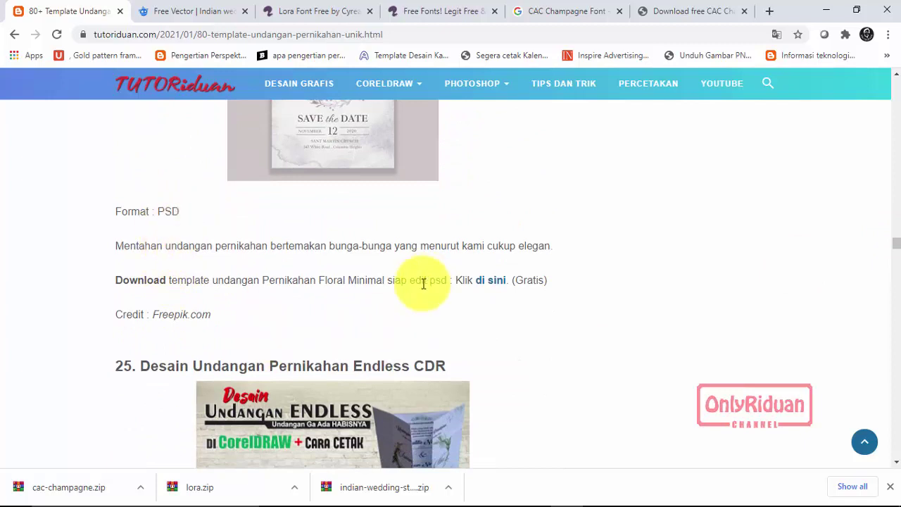
scroll(412, 301, up, 2)
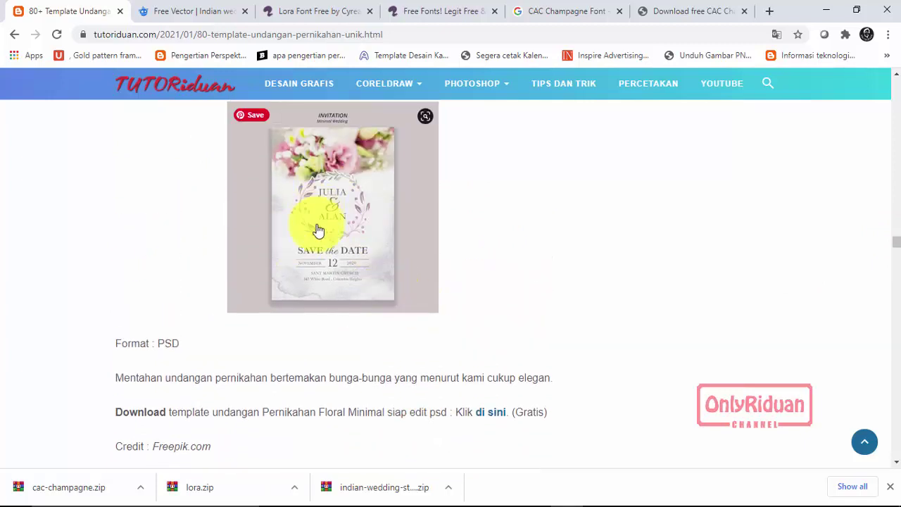
- Reach template 30 in the list, then minimize Chrome to reveal the CorelDRAW cards
scroll(364, 298, down, 5)
scroll(364, 298, down, 2)
scroll(364, 298, down, 3)
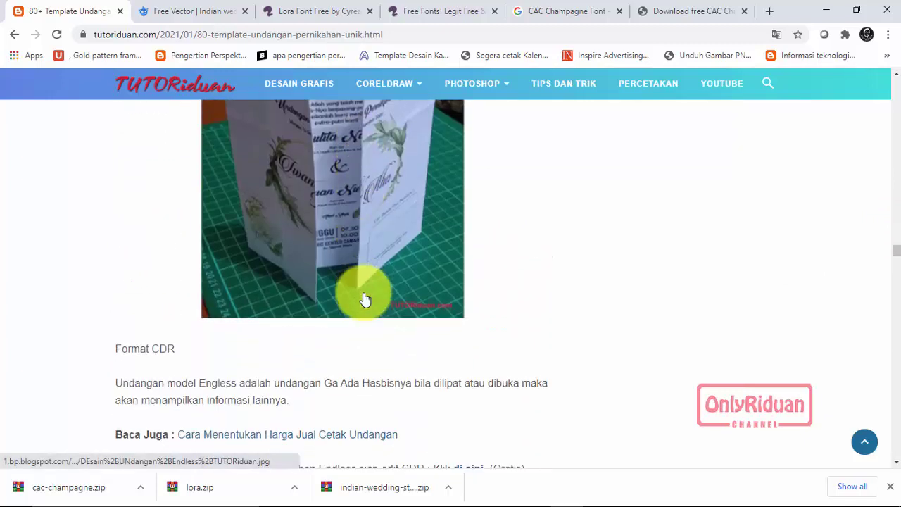
scroll(364, 298, down, 1)
scroll(363, 298, down, 4)
scroll(364, 296, down, 3)
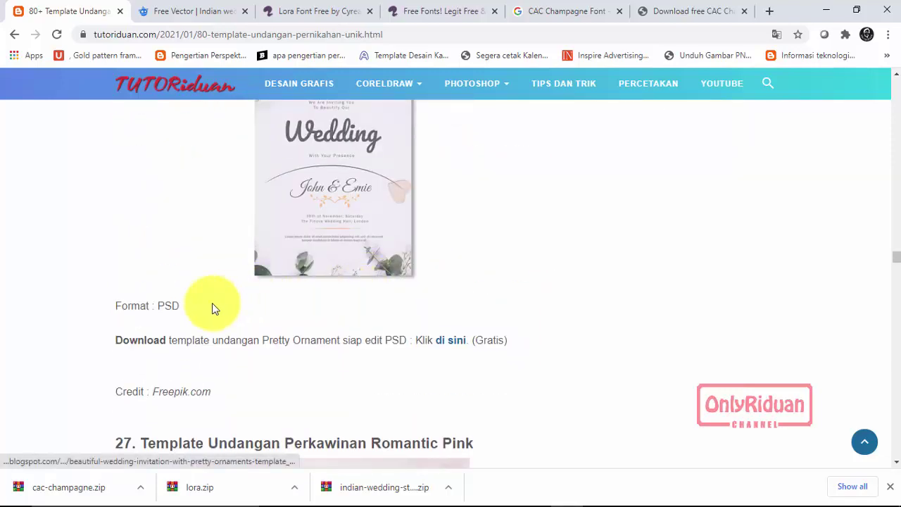
scroll(215, 305, down, 2)
scroll(240, 299, down, 6)
scroll(243, 293, up, 2)
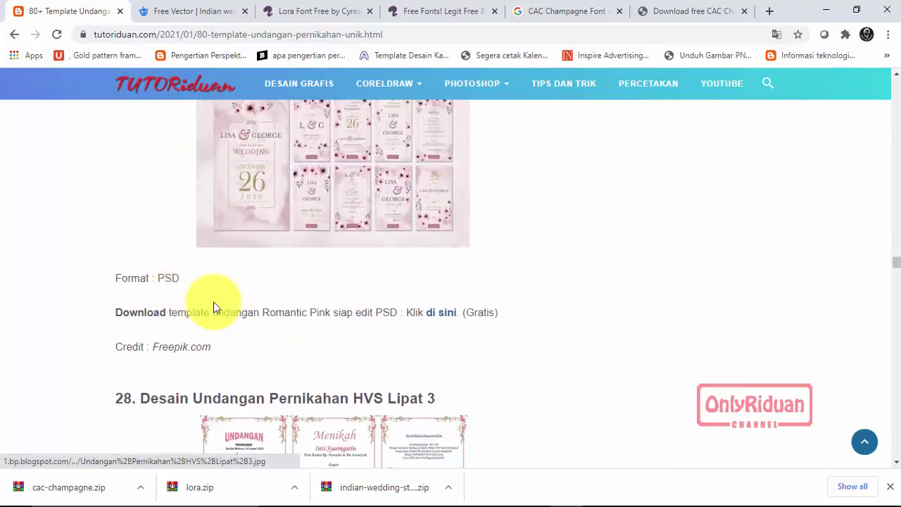
scroll(348, 197, up, 2)
scroll(362, 251, down, 5)
scroll(362, 252, down, 4)
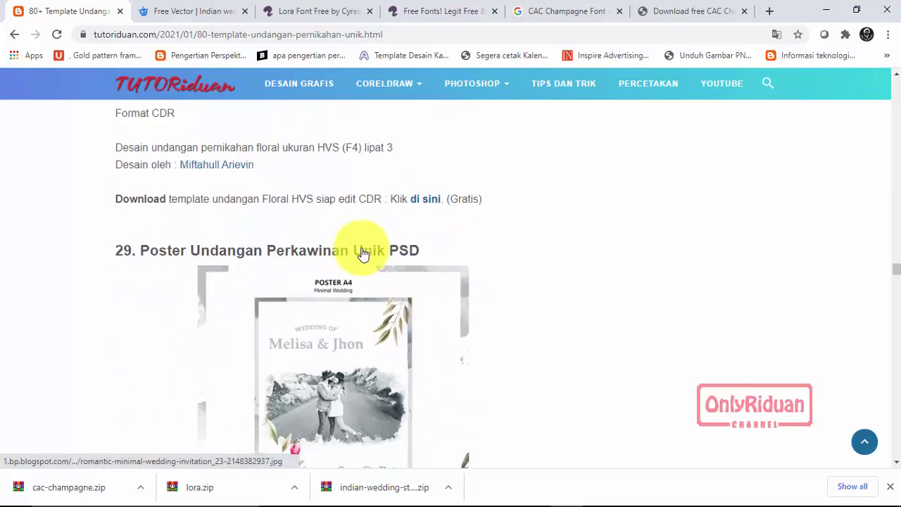
scroll(362, 252, down, 4)
scroll(278, 254, down, 3)
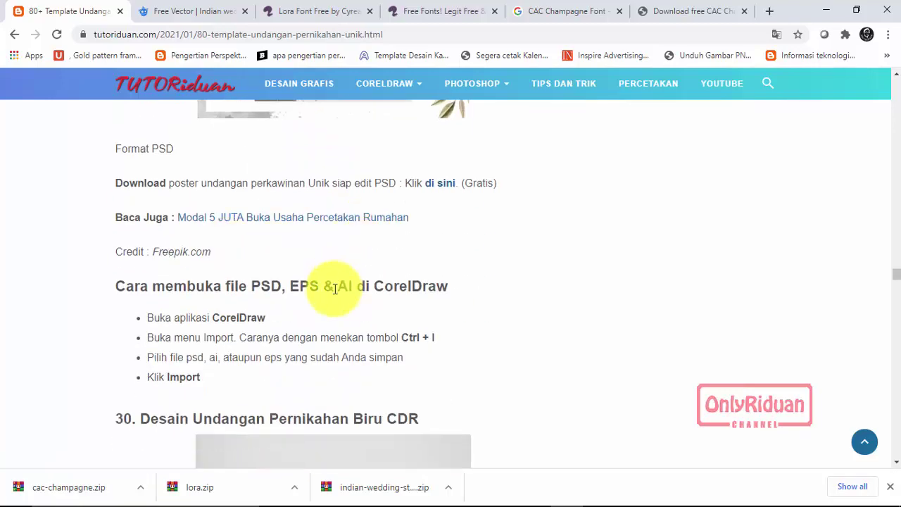
scroll(332, 288, down, 3)
scroll(337, 295, up, 2)
scroll(334, 295, down, 3)
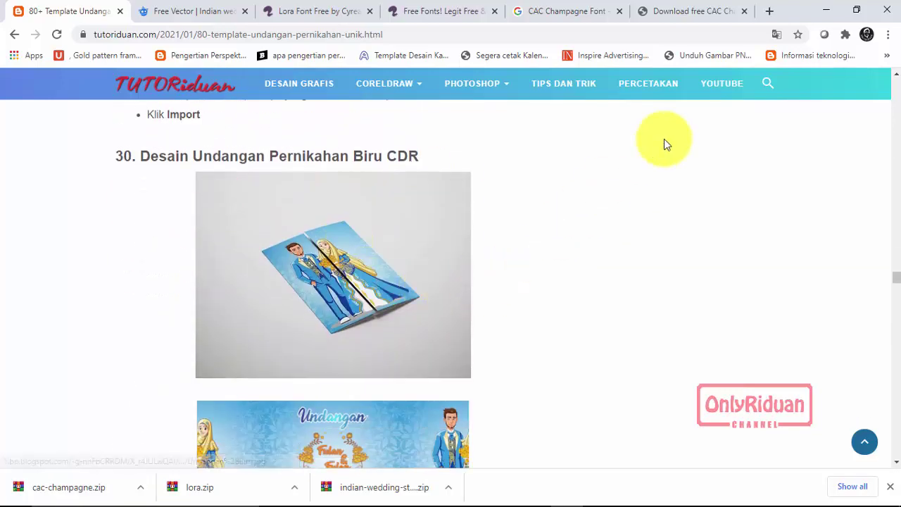
click(829, 11)
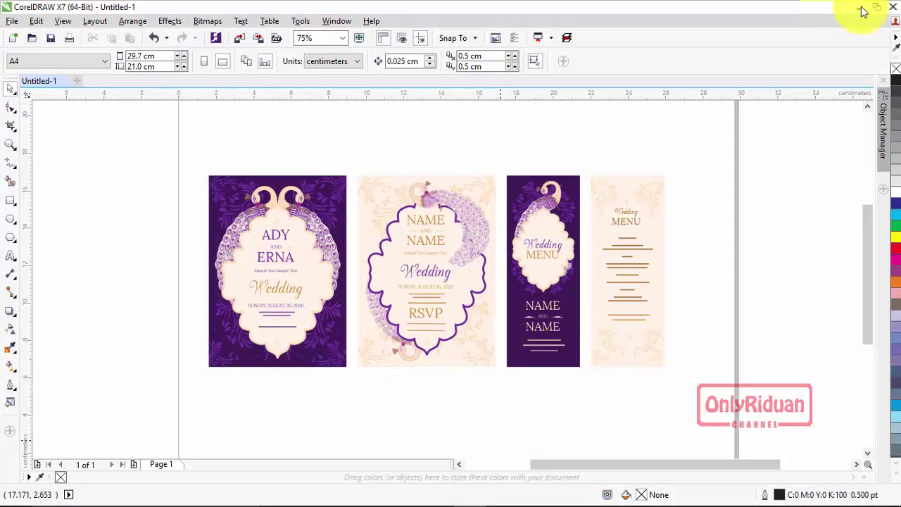
- Minimize CorelDRAW and the Undangan folder window to show the desktop
click(862, 9)
click(582, 62)
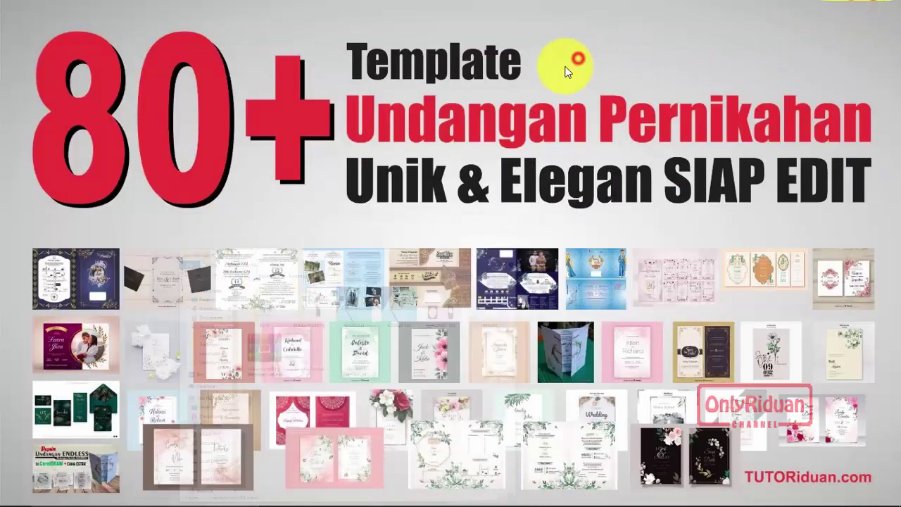